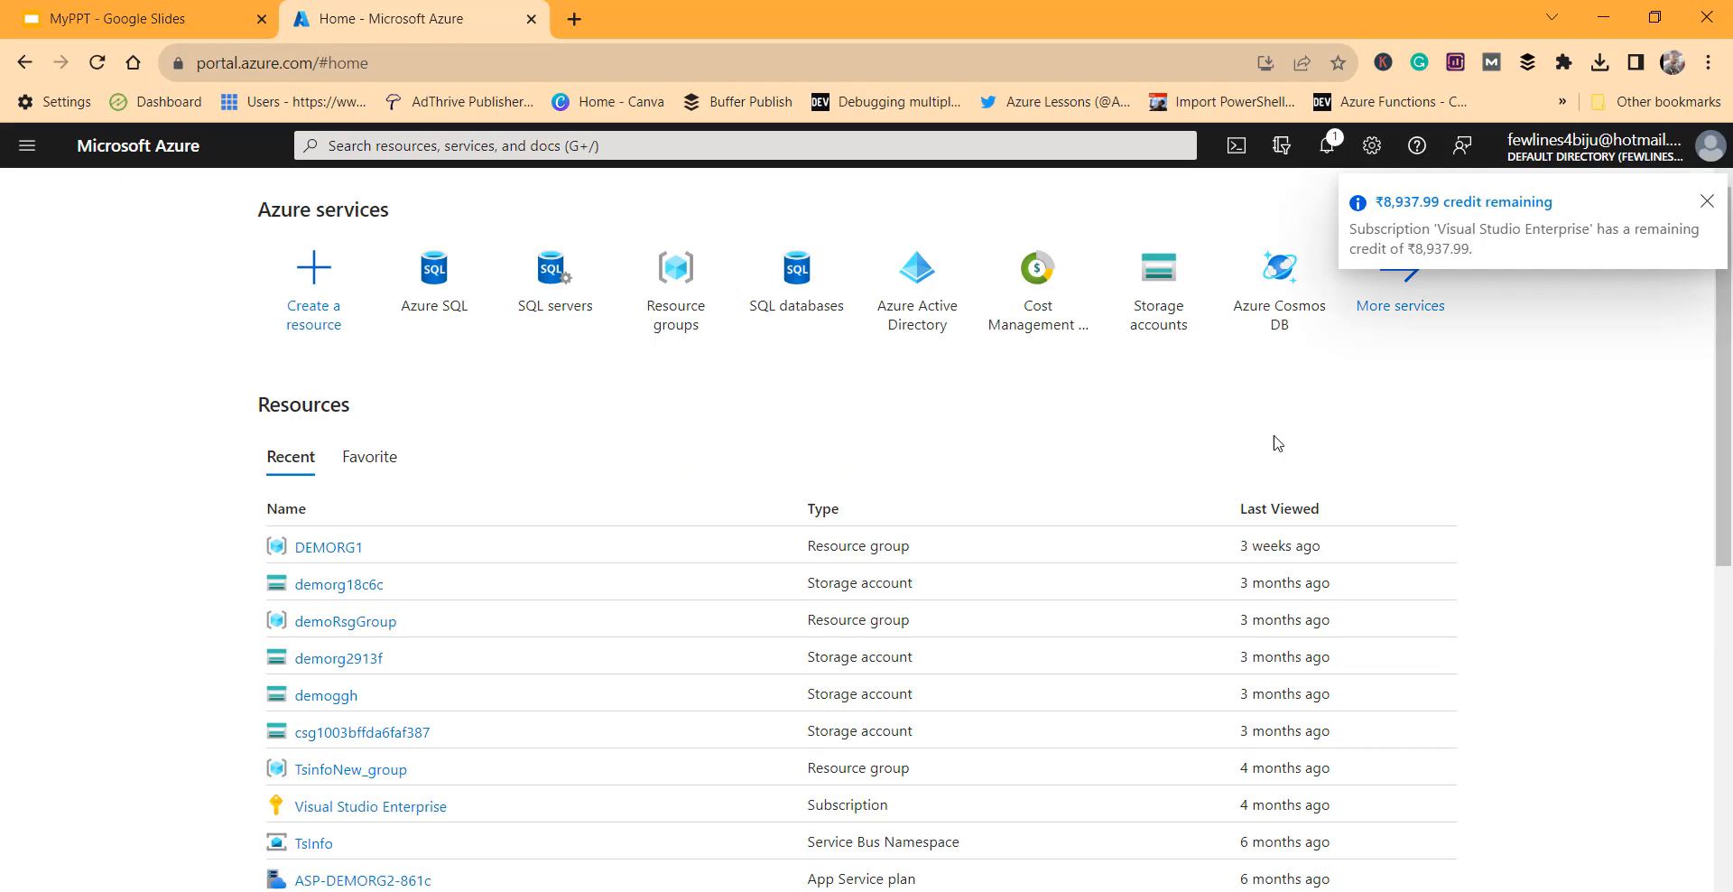
# - Close the credit-remaining notification on the portal home page and focus the search bar
pyautogui.click(1707, 202)
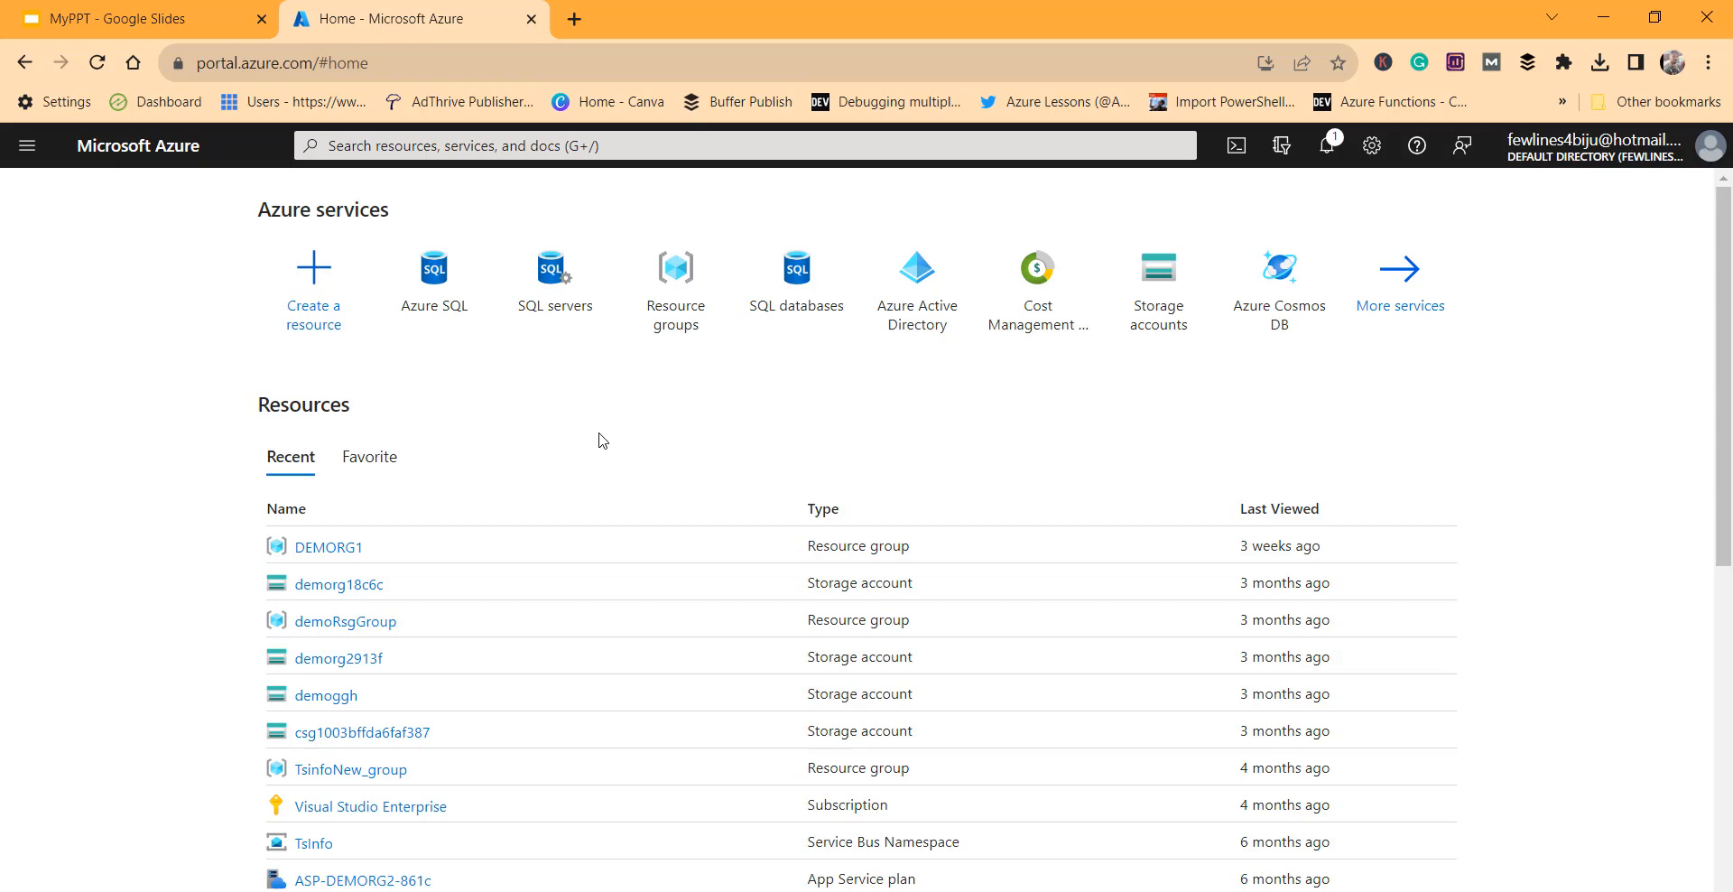
pyautogui.click(429, 146)
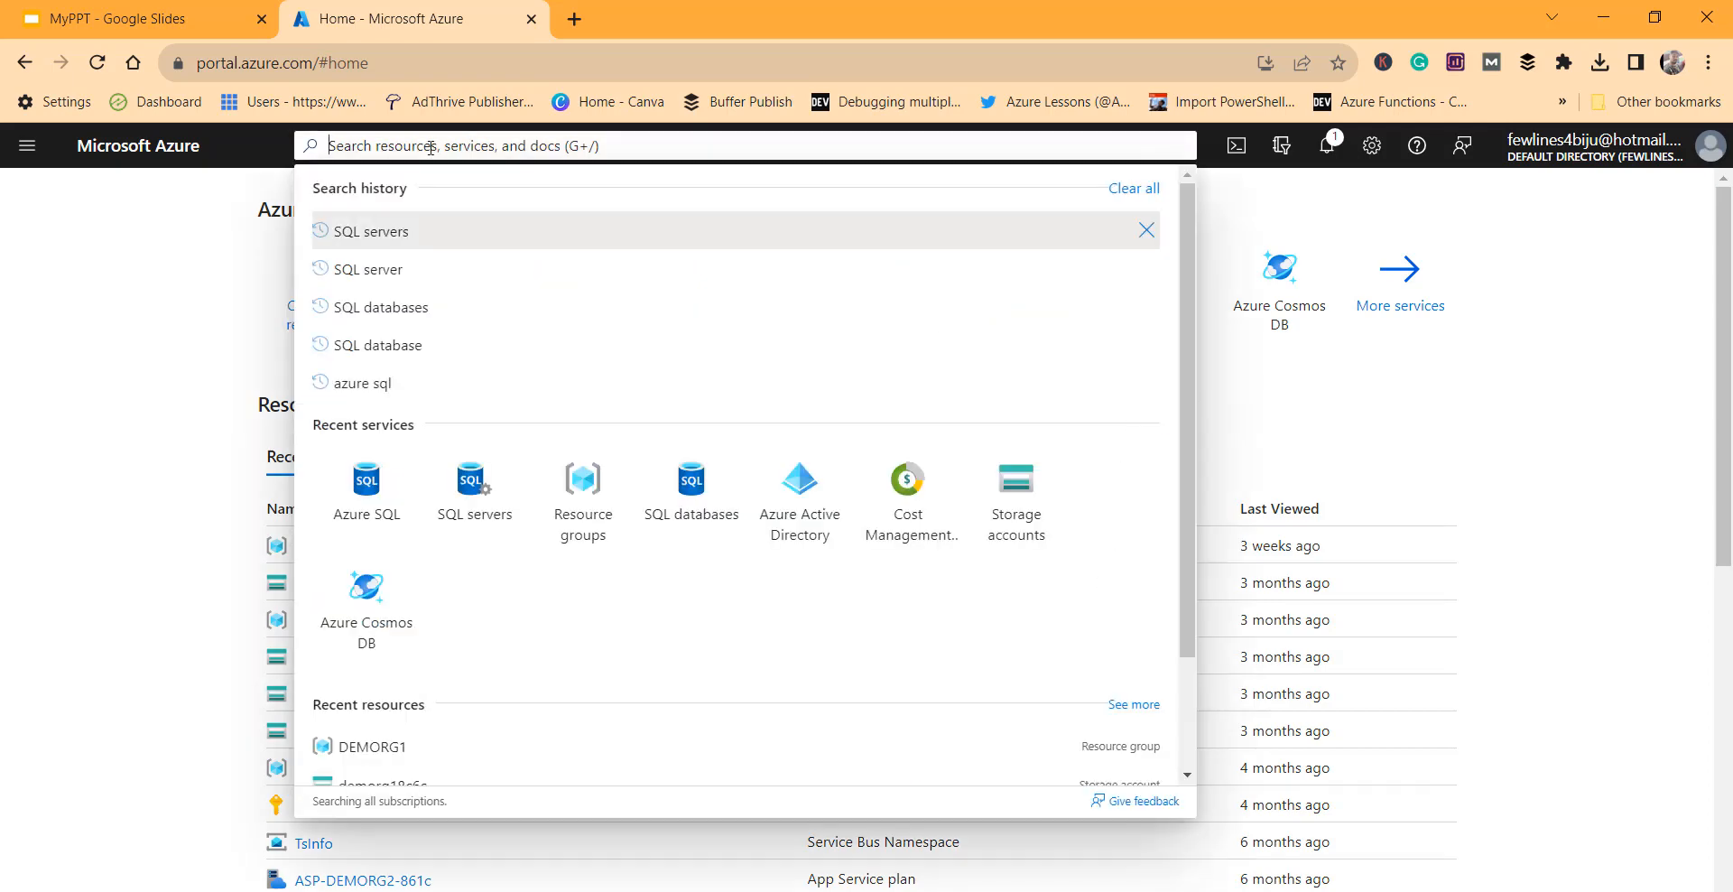
# - Search for 'azure sql', open the Azure SQL service and start creating a resource
pyautogui.write('azure')
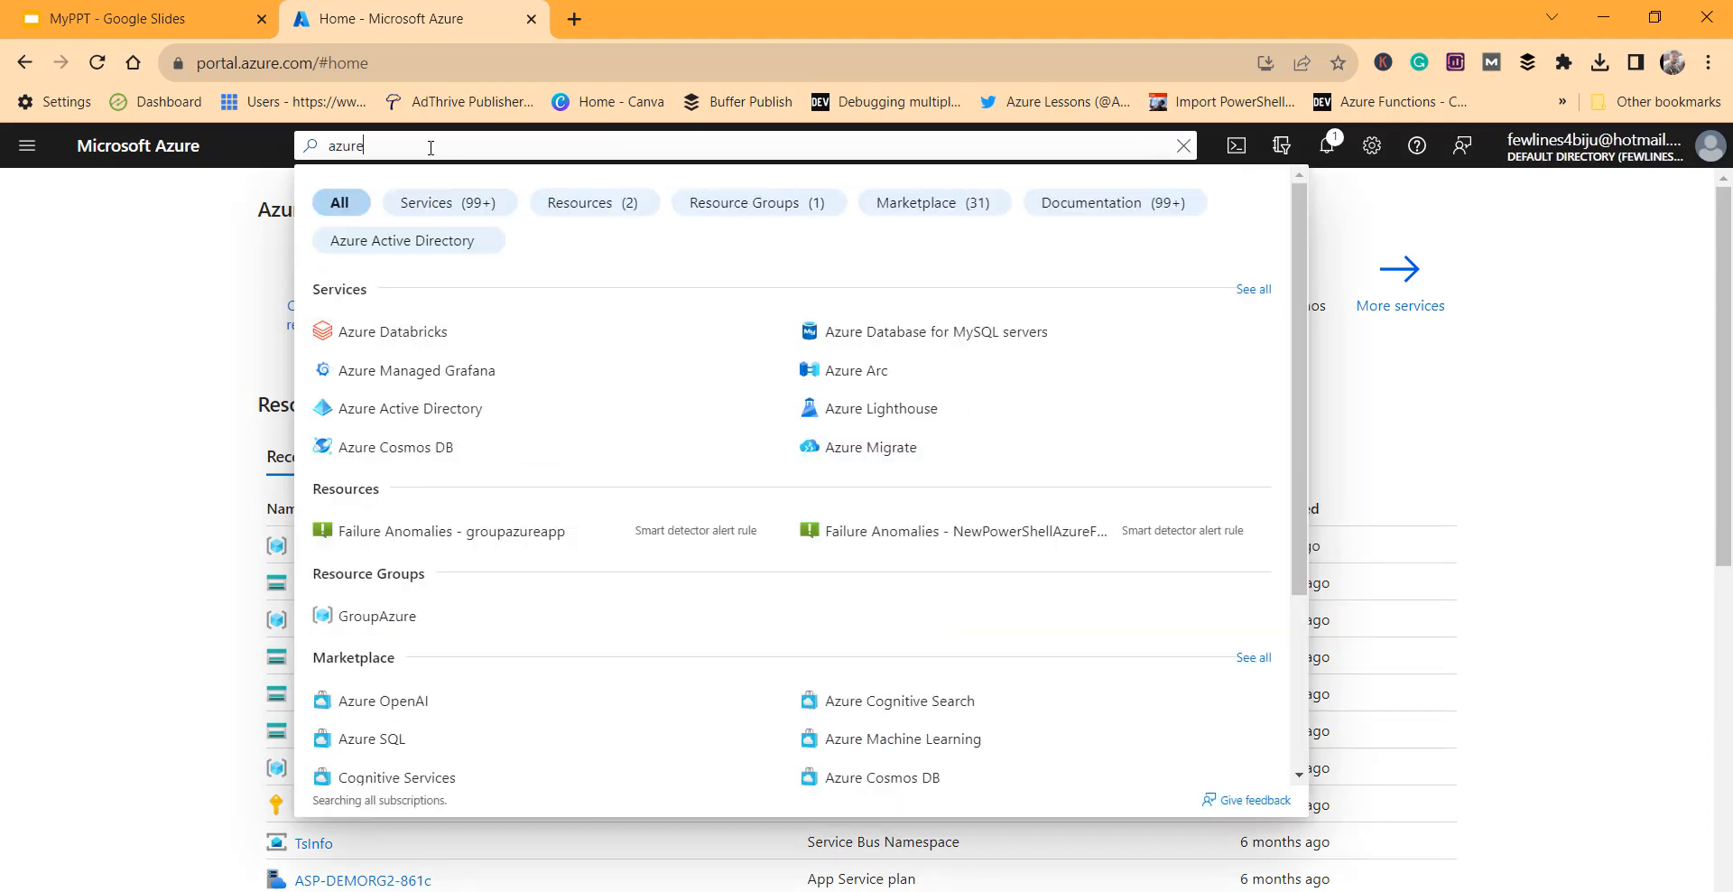
pyautogui.write(' sq')
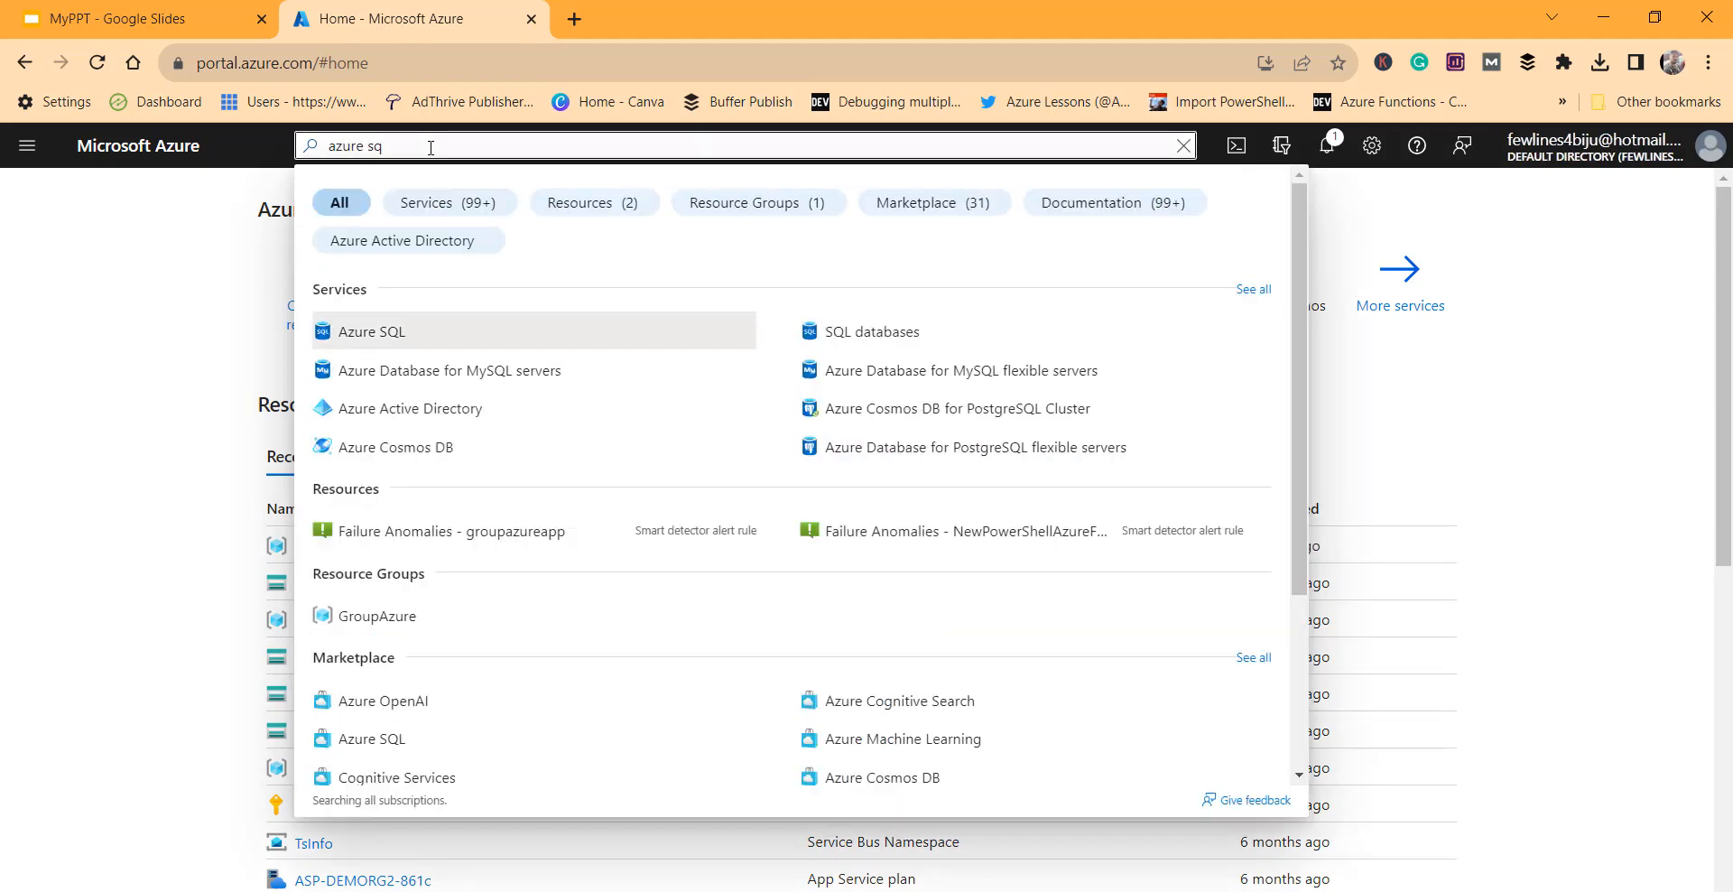
pyautogui.write('l')
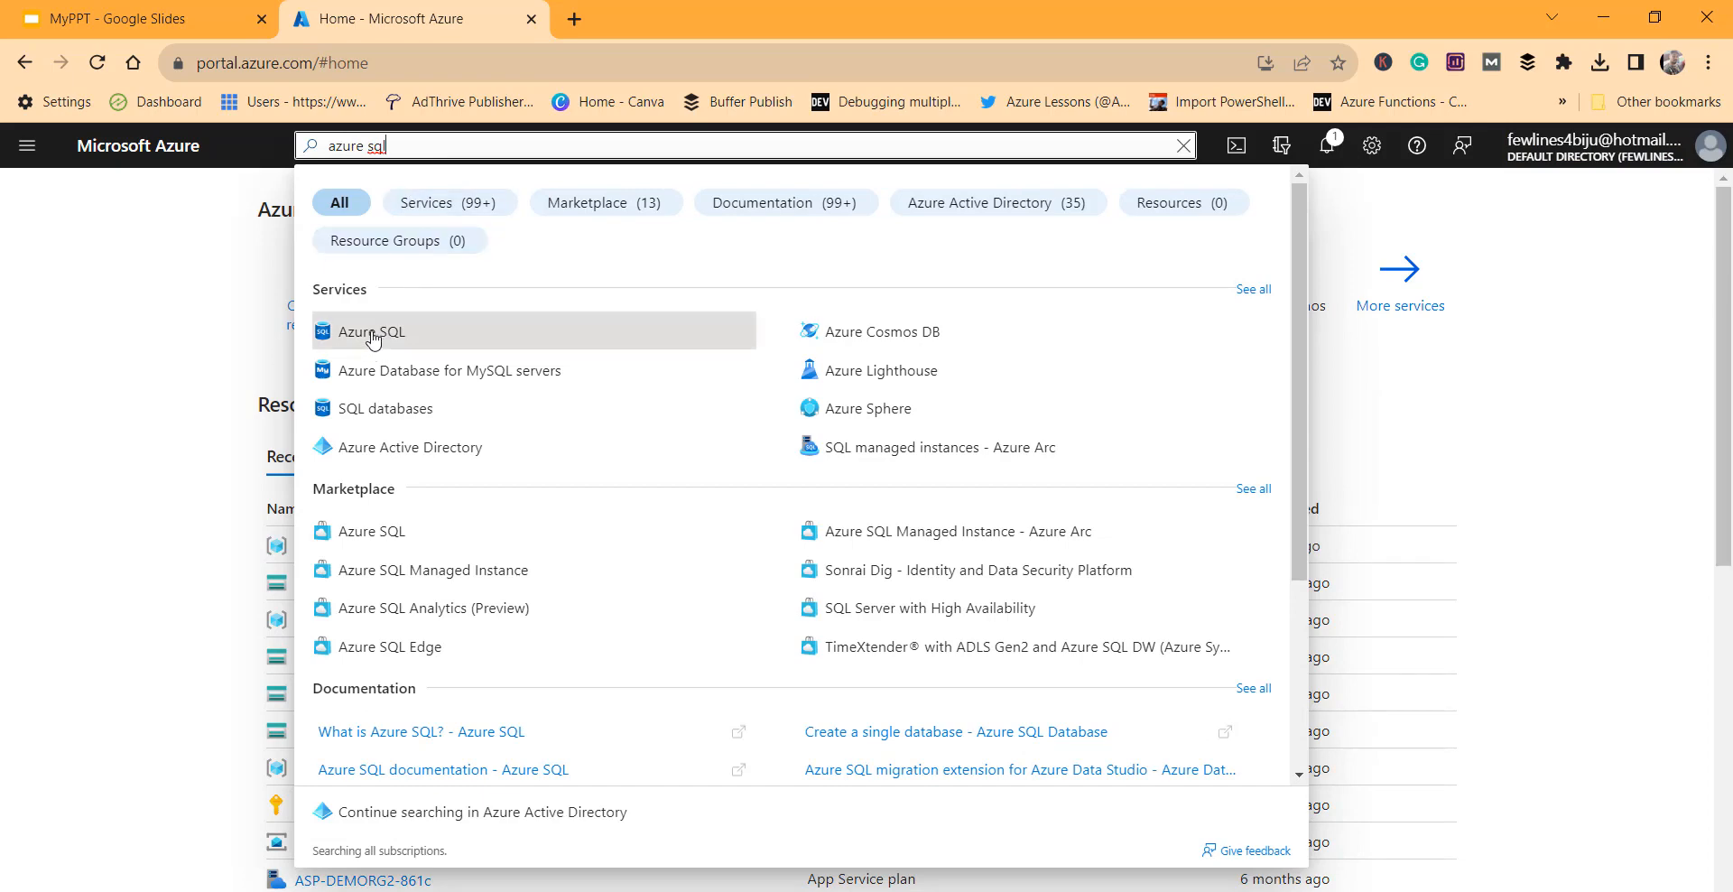
pyautogui.click(373, 340)
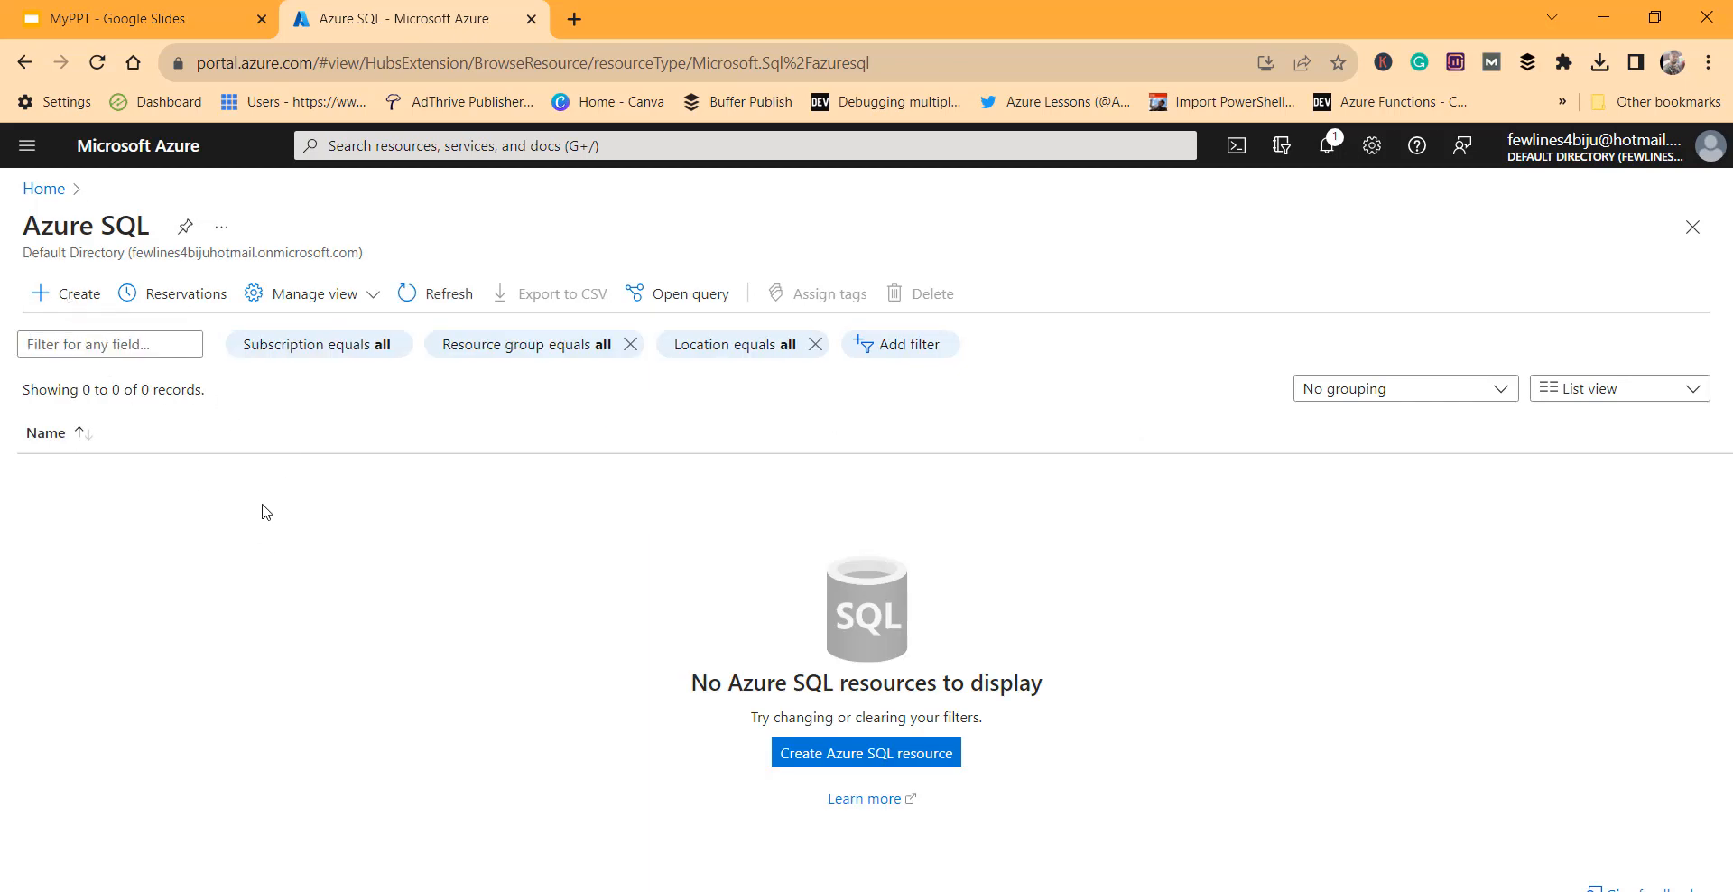
pyautogui.click(871, 755)
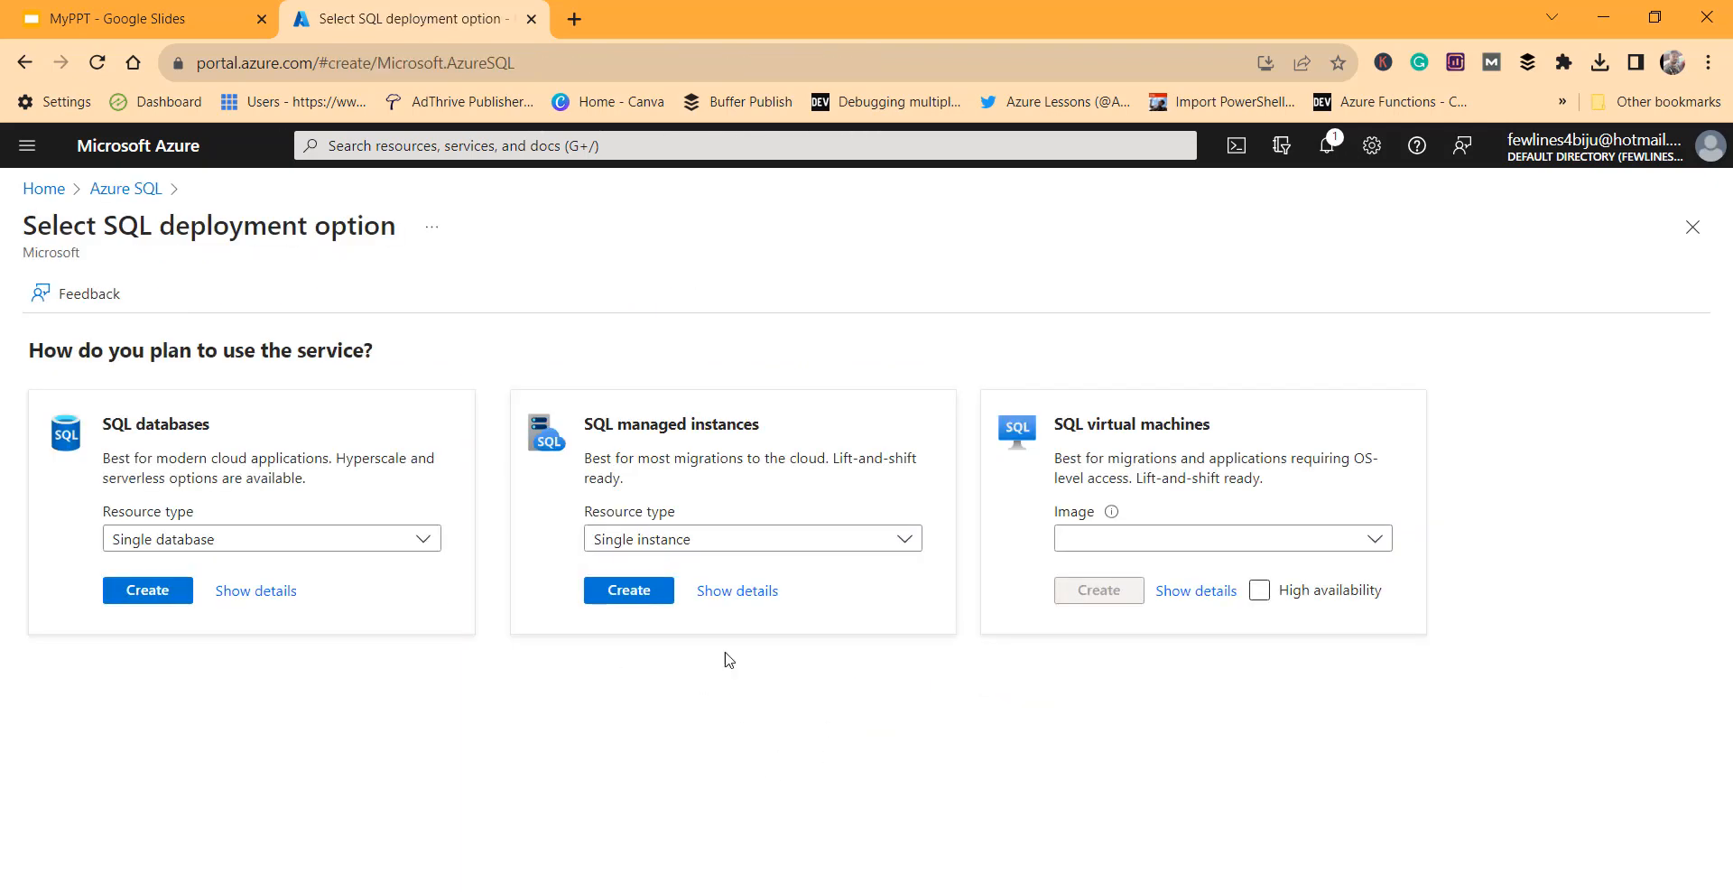
# - Restart Azure SQL creation and create a Single database from the SQL databases card
pyautogui.click(123, 189)
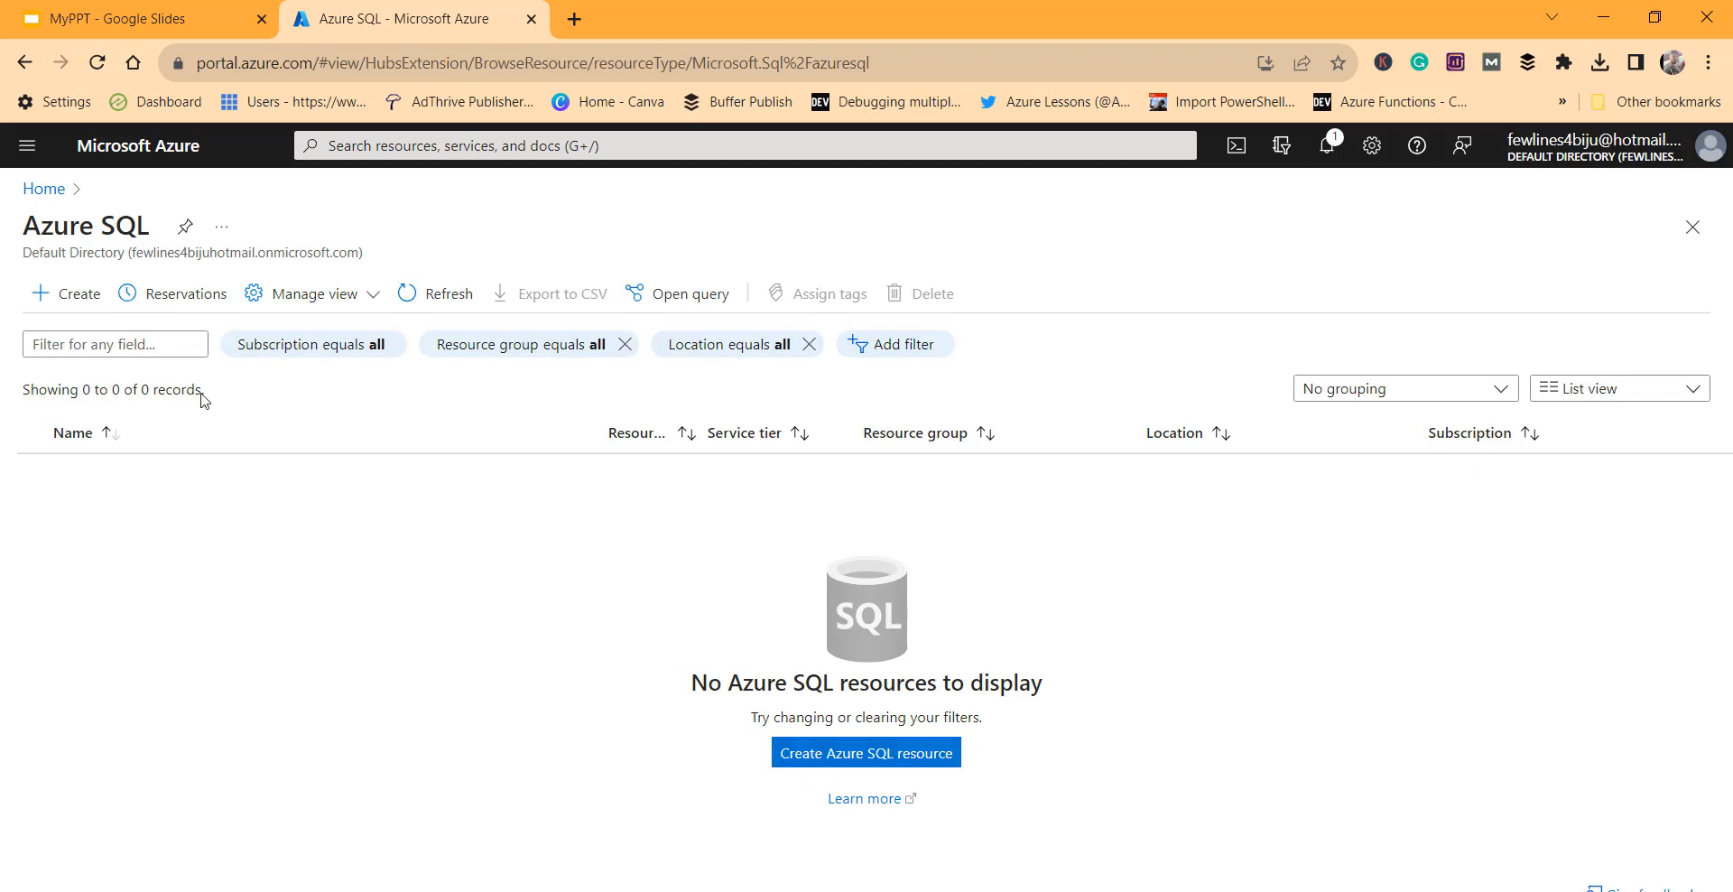
pyautogui.click(67, 296)
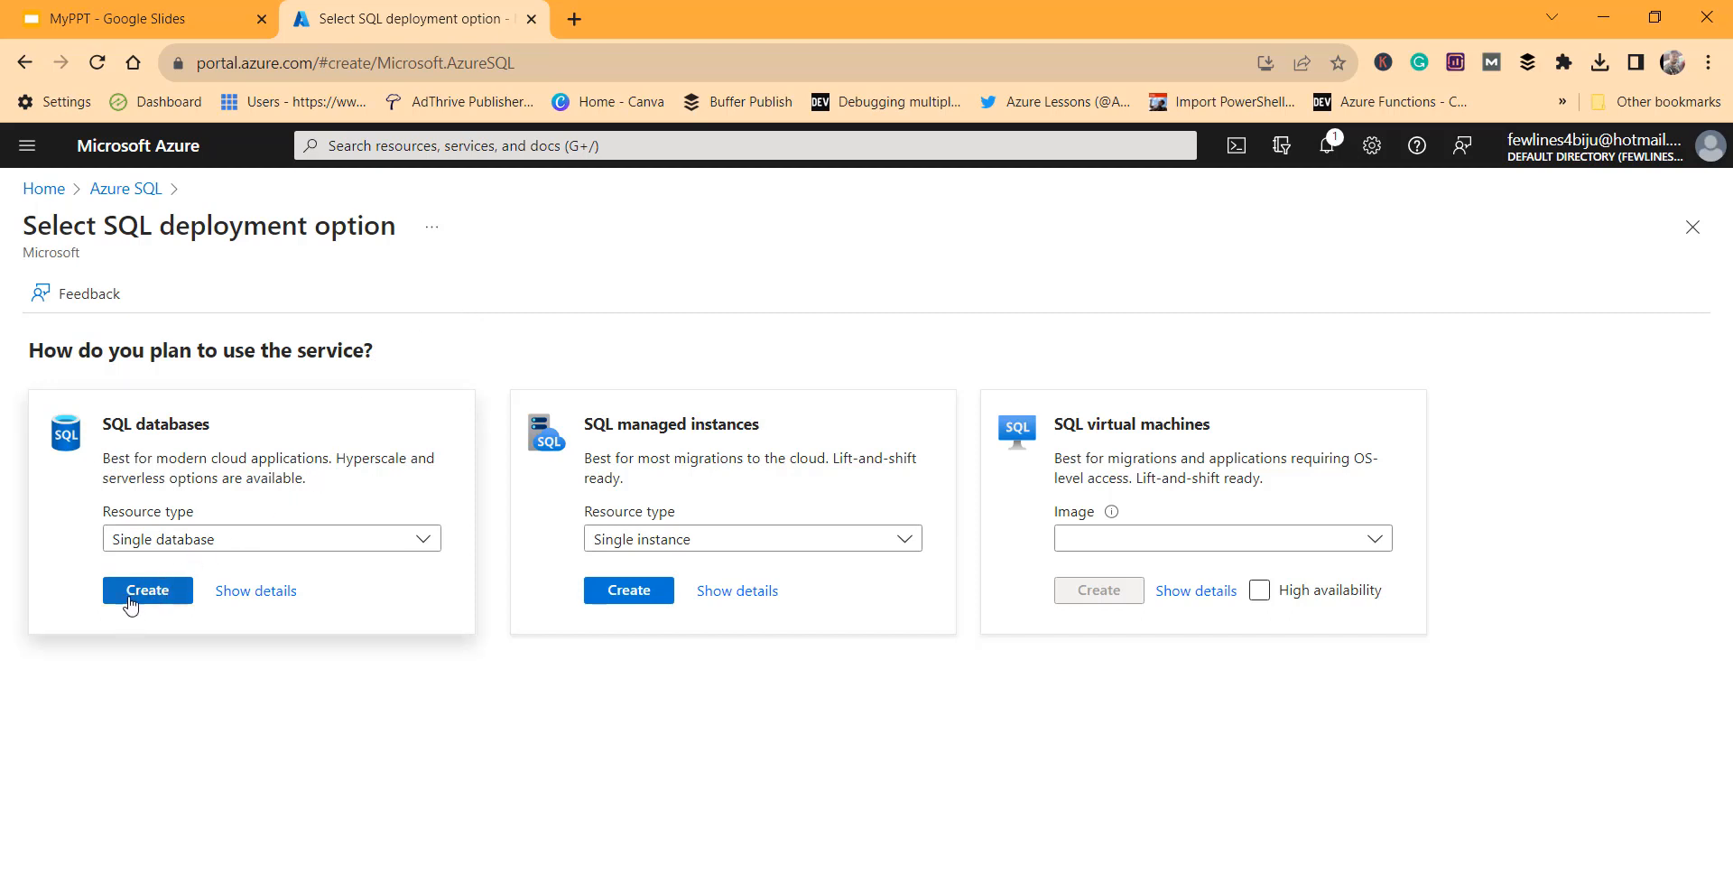
pyautogui.click(203, 540)
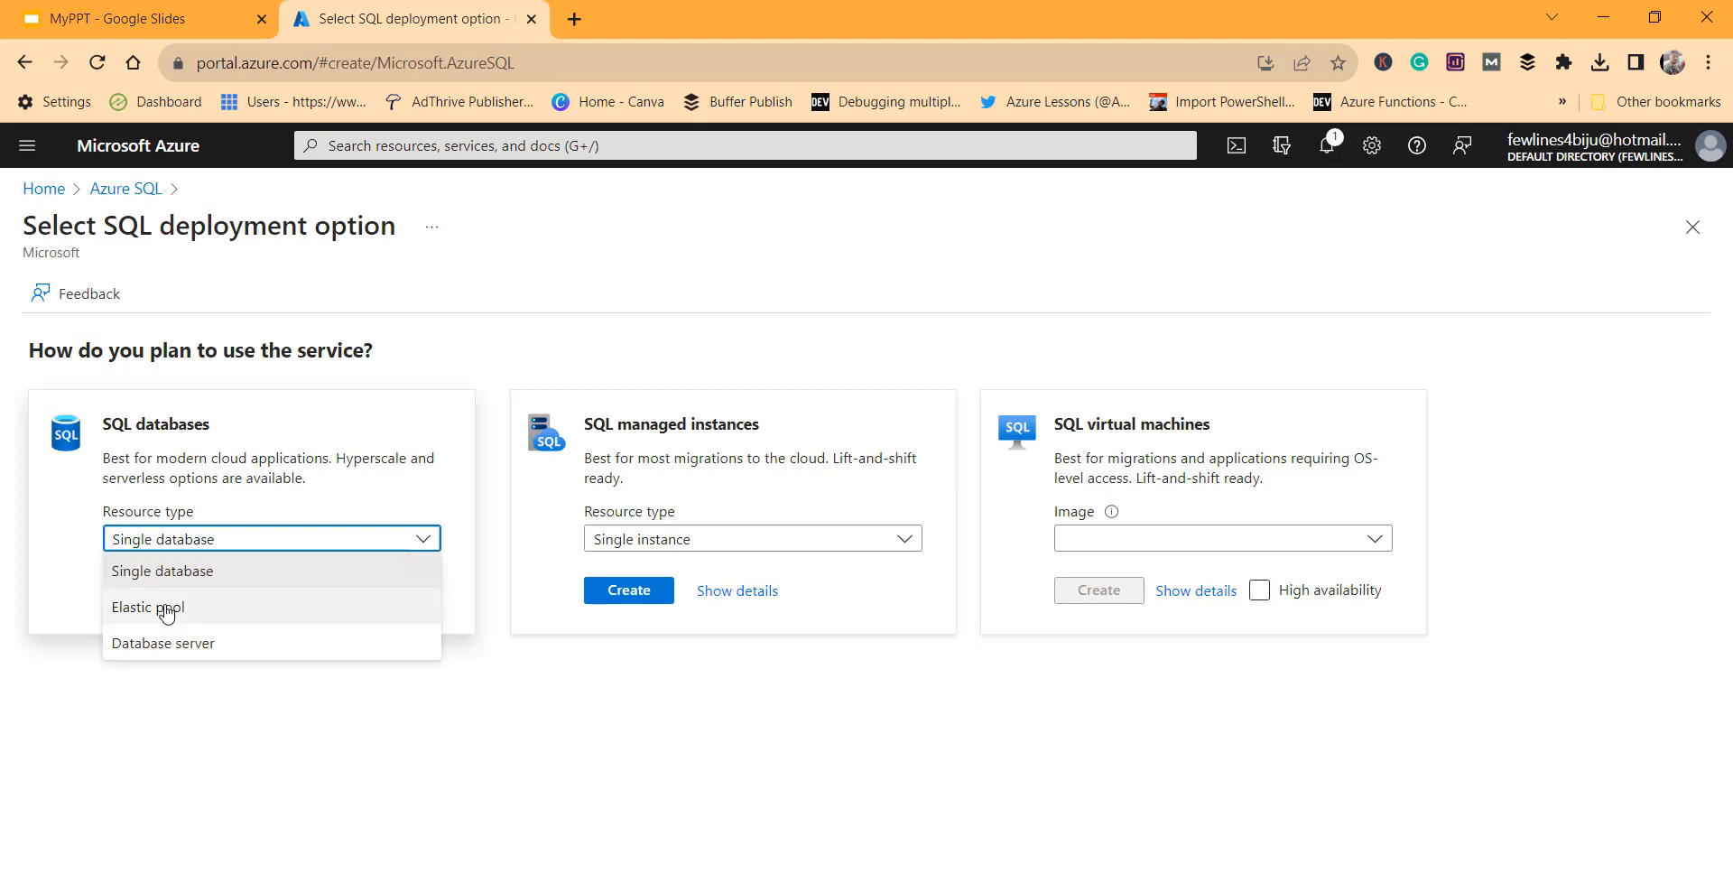
pyautogui.click(561, 712)
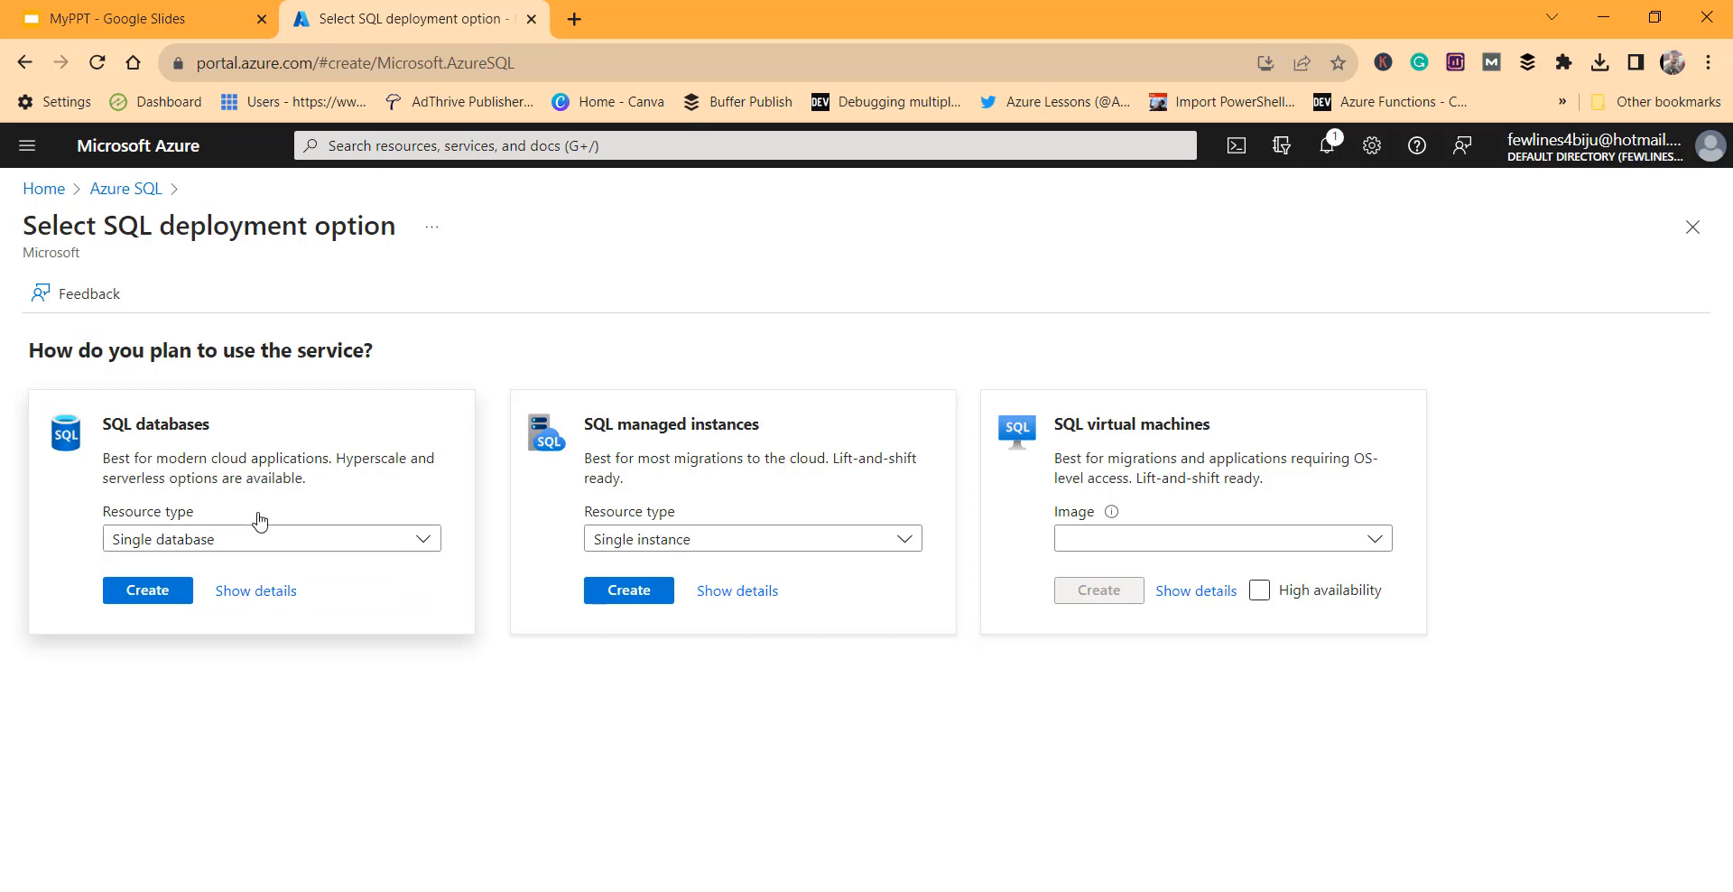
pyautogui.click(140, 592)
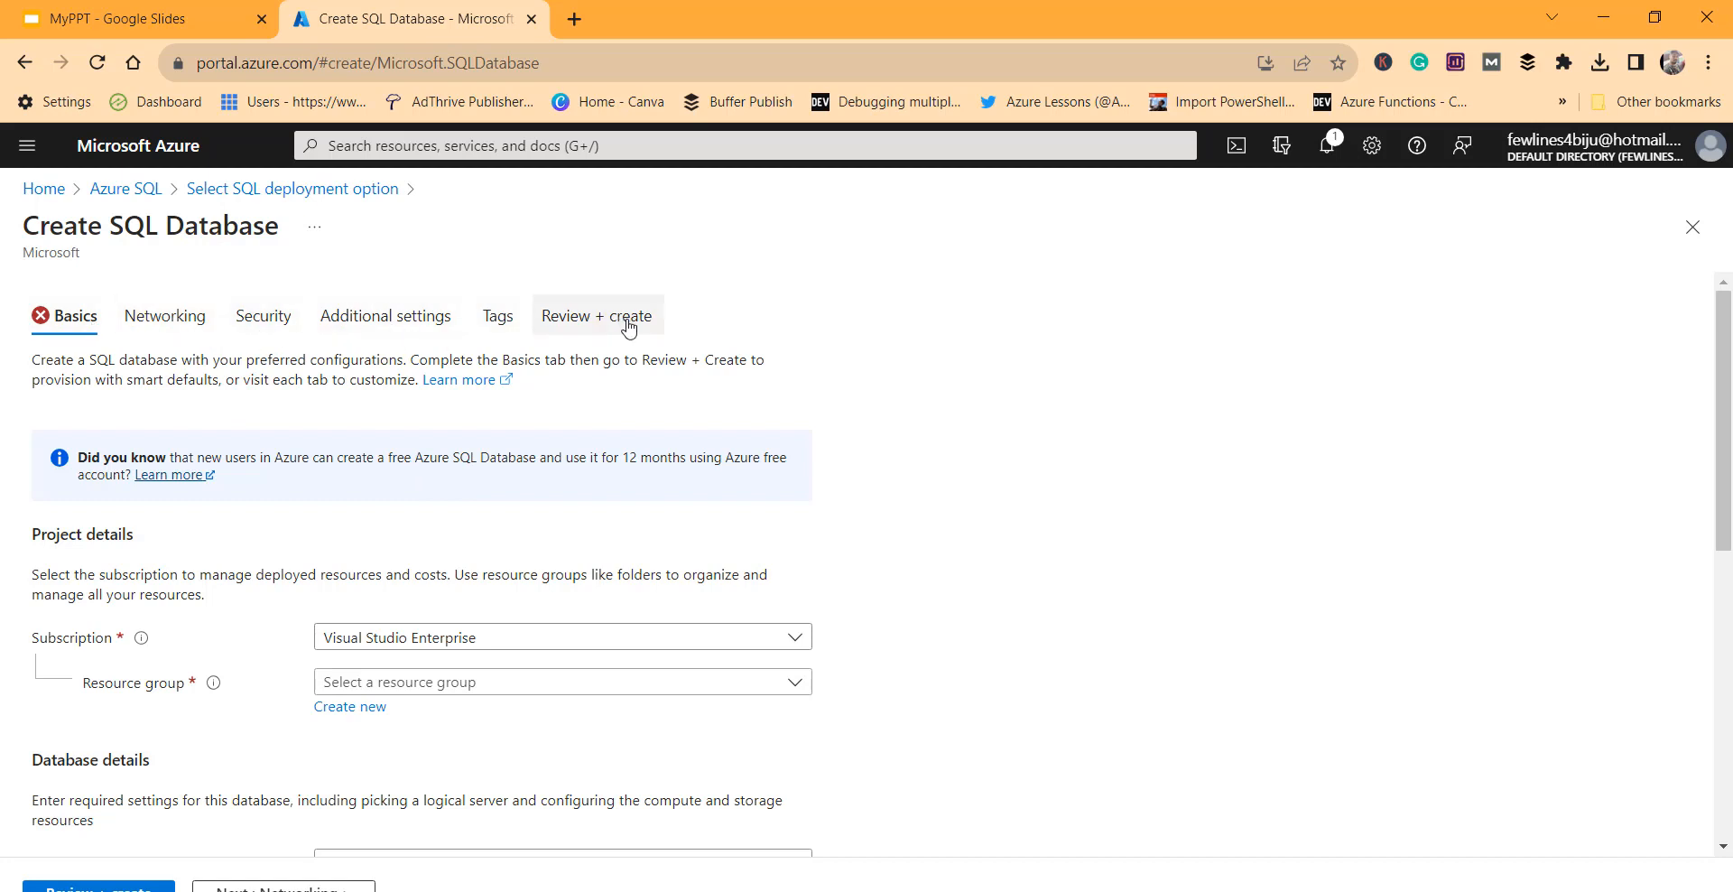
# - Keep the Visual Studio Enterprise subscription and review the existing resource groups
pyautogui.scroll(-5, 1037, 501)
pyautogui.scroll(5, 1036, 498)
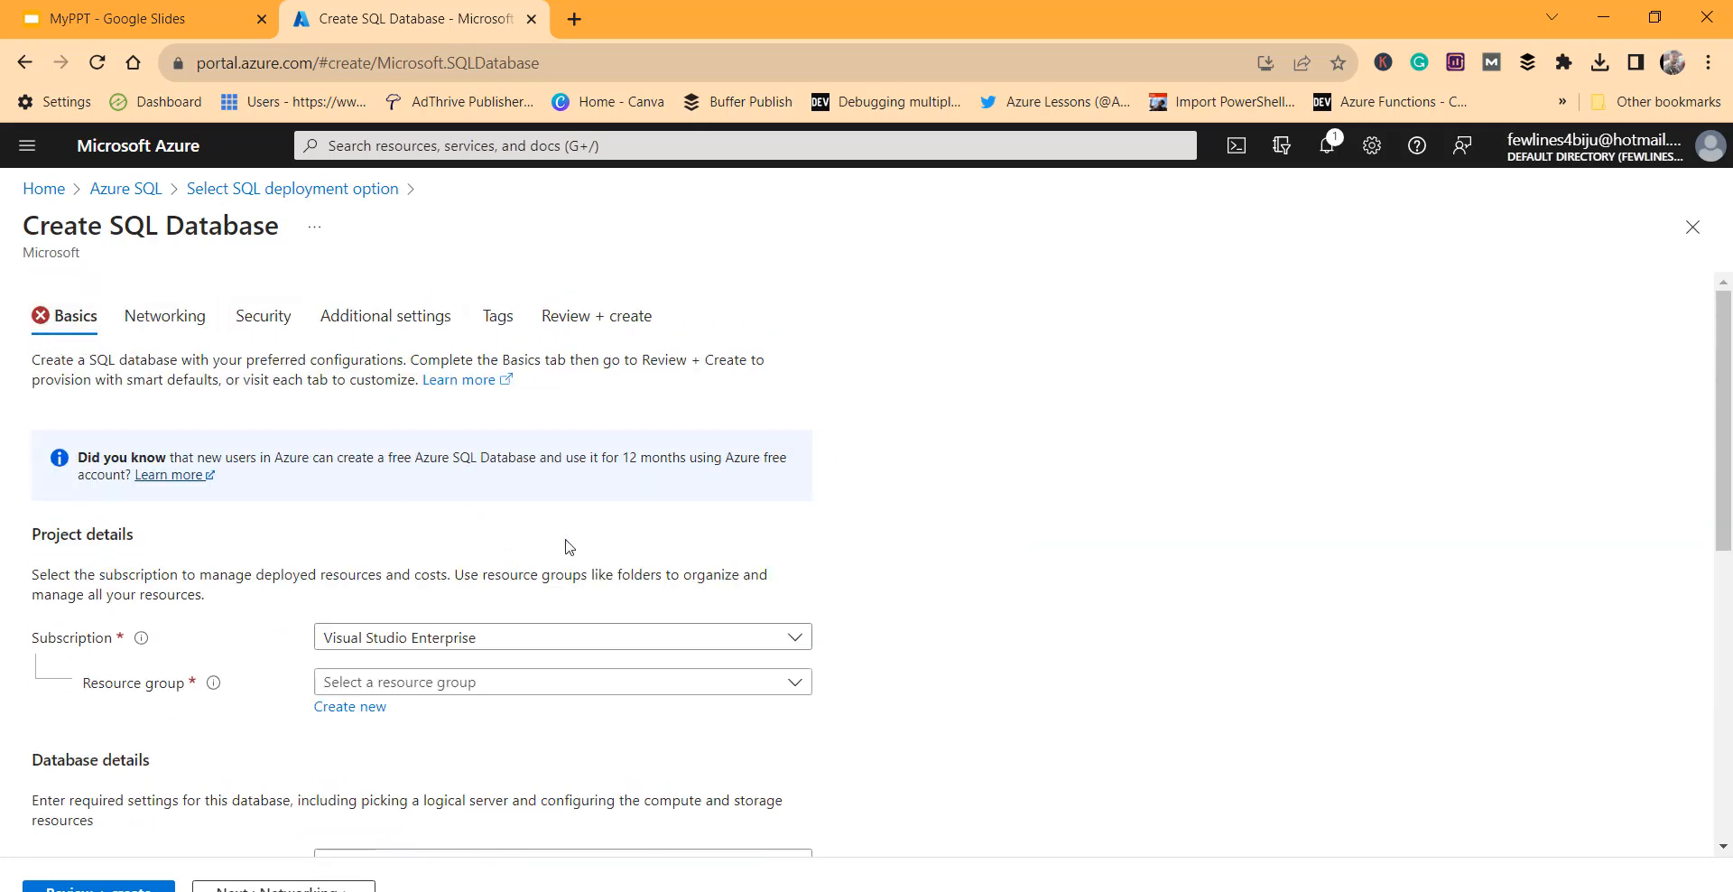
pyautogui.scroll(-1, 569, 547)
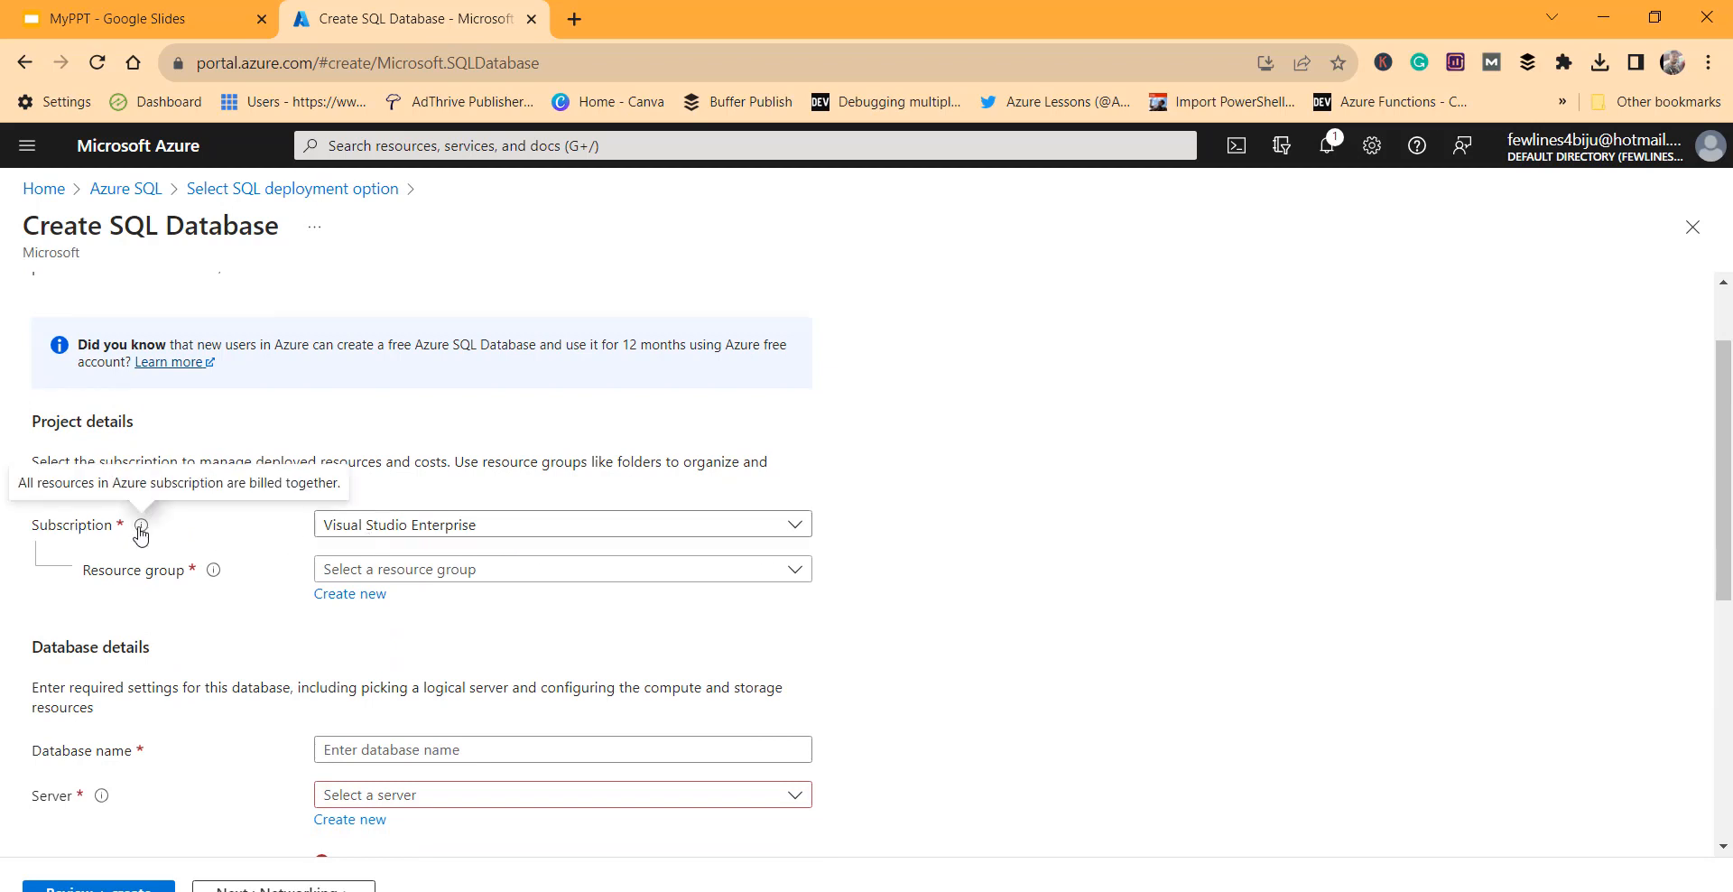
pyautogui.click(502, 531)
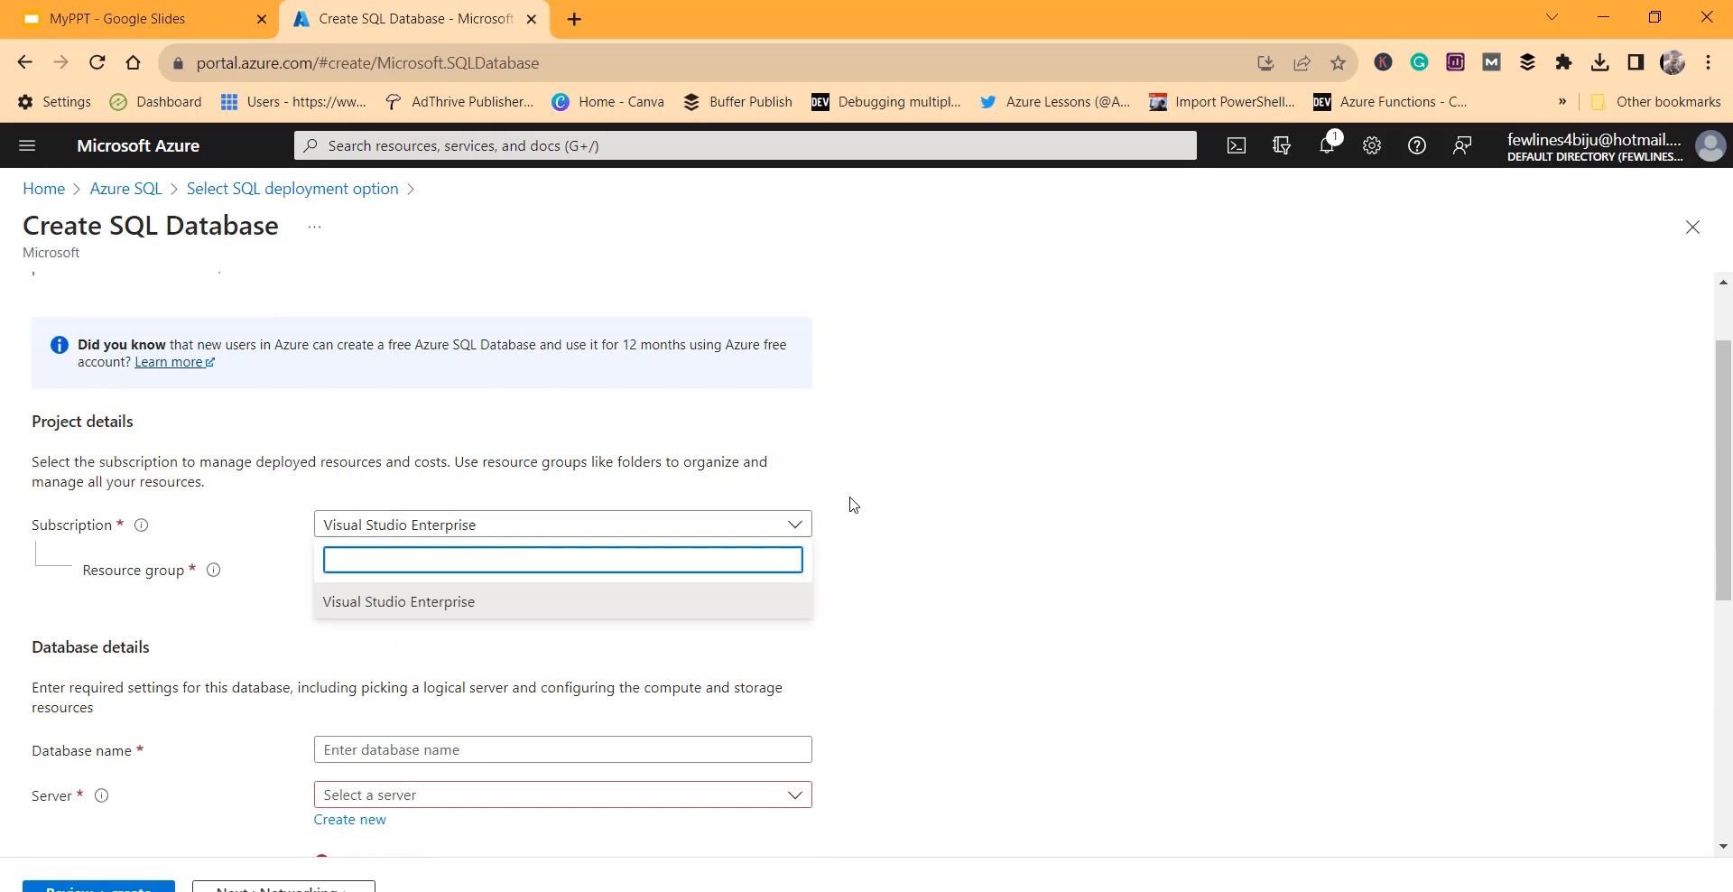
pyautogui.click(897, 492)
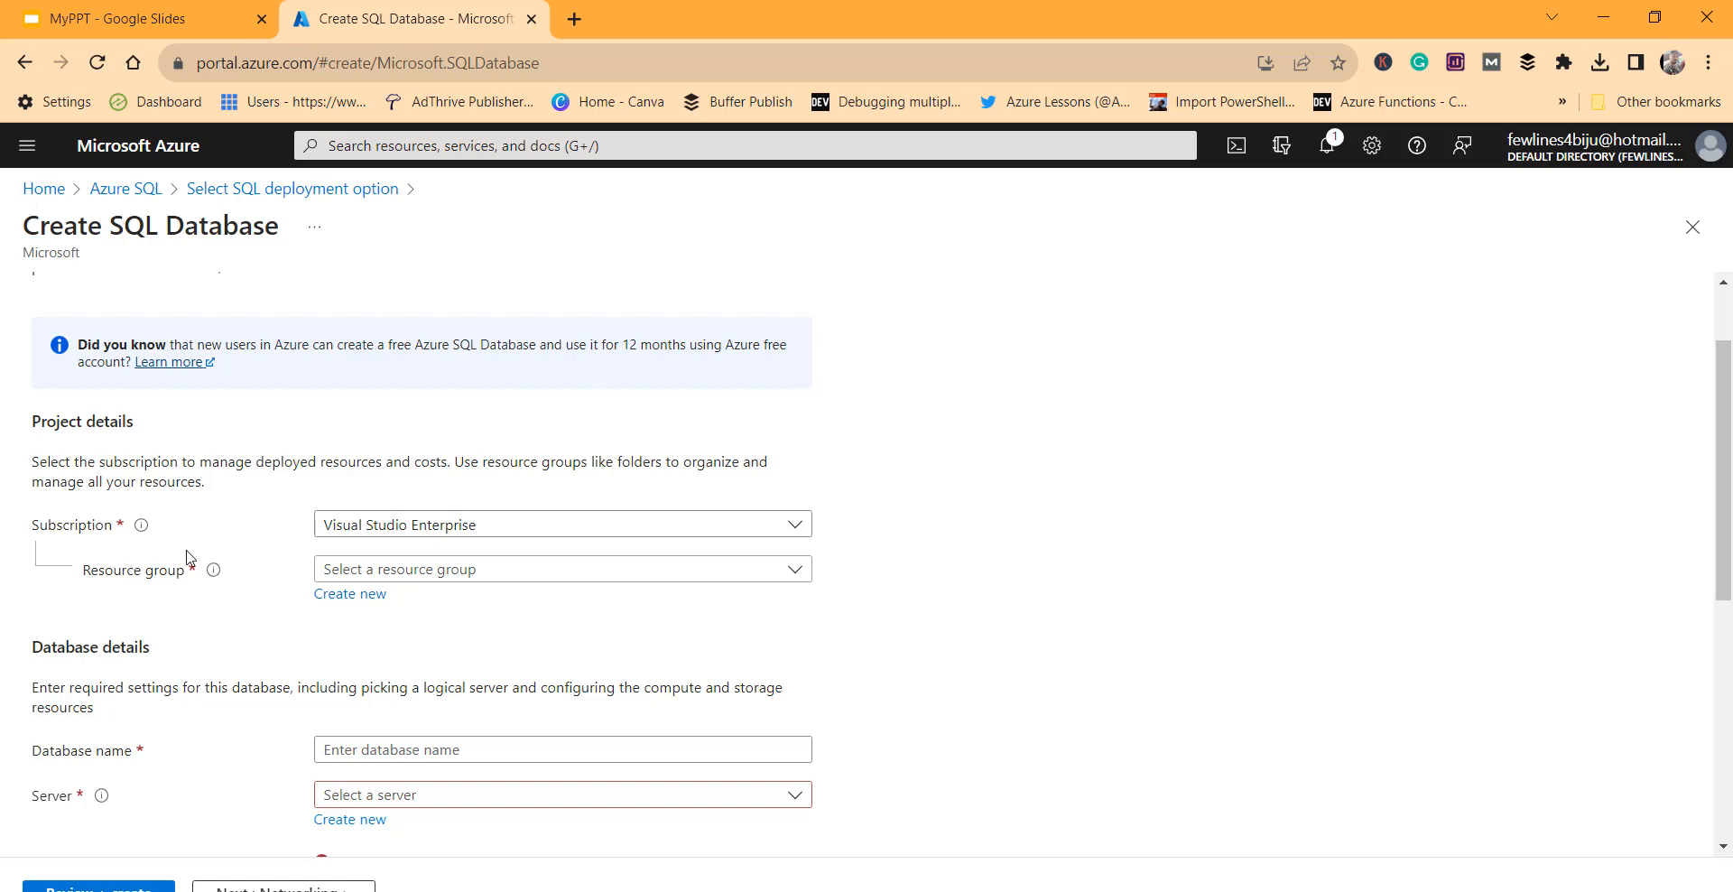
pyautogui.click(781, 582)
pyautogui.click(971, 534)
# - Select DEMORG1 as the resource group instead of making a new one
pyautogui.click(446, 569)
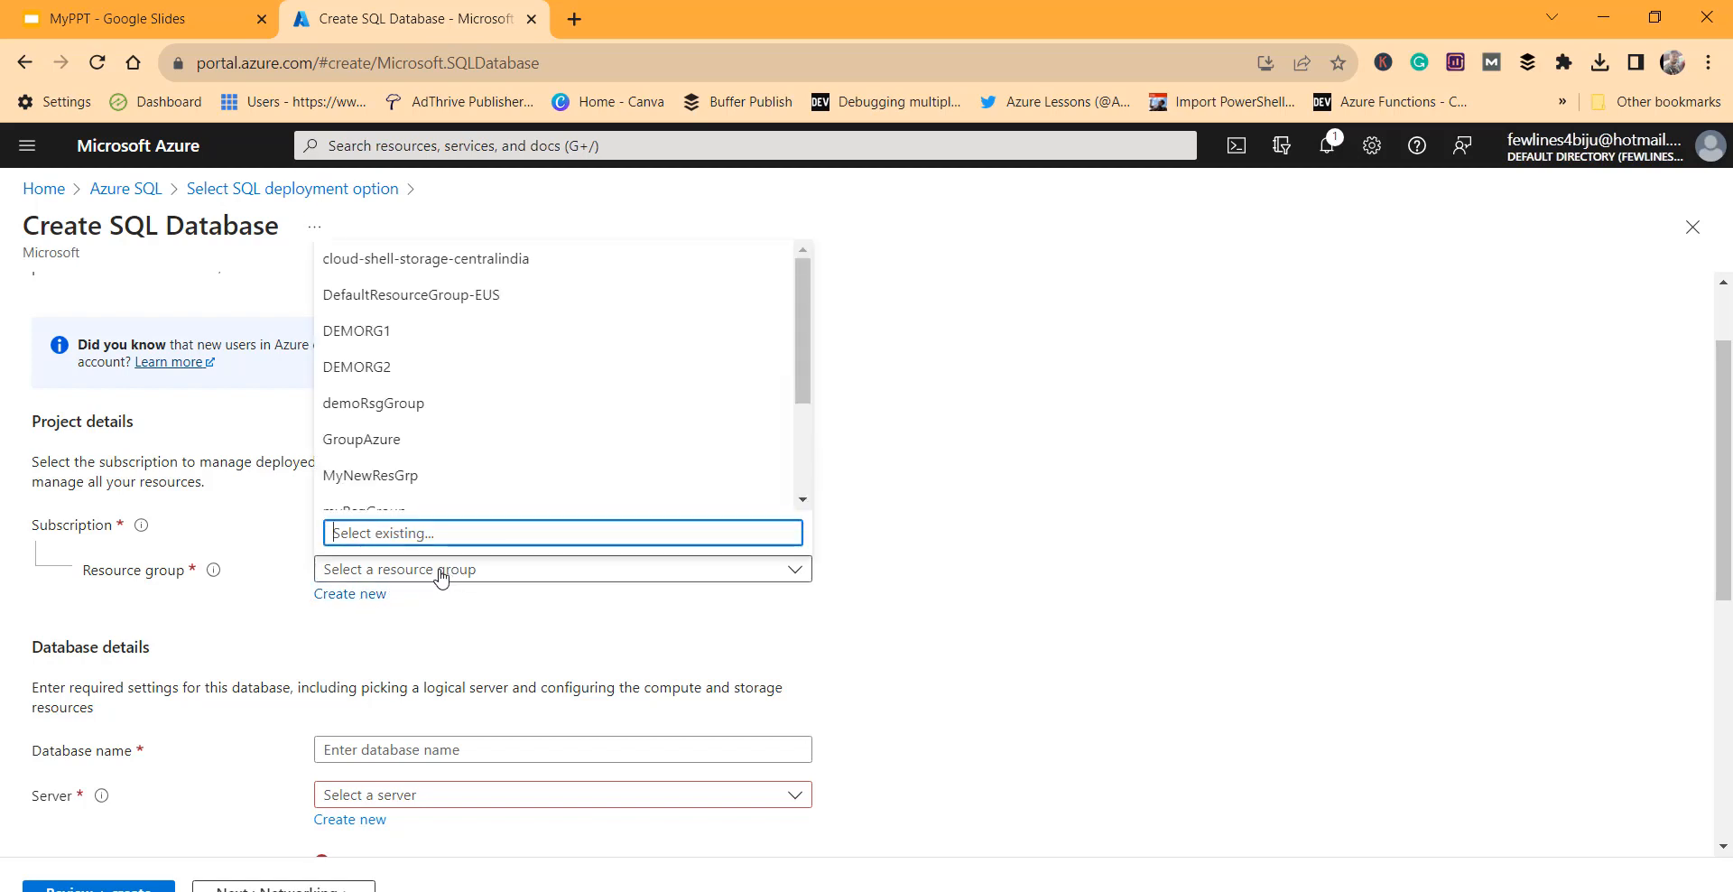
pyautogui.click(386, 334)
pyautogui.scroll(-3, 1040, 575)
pyautogui.scroll(2, 963, 560)
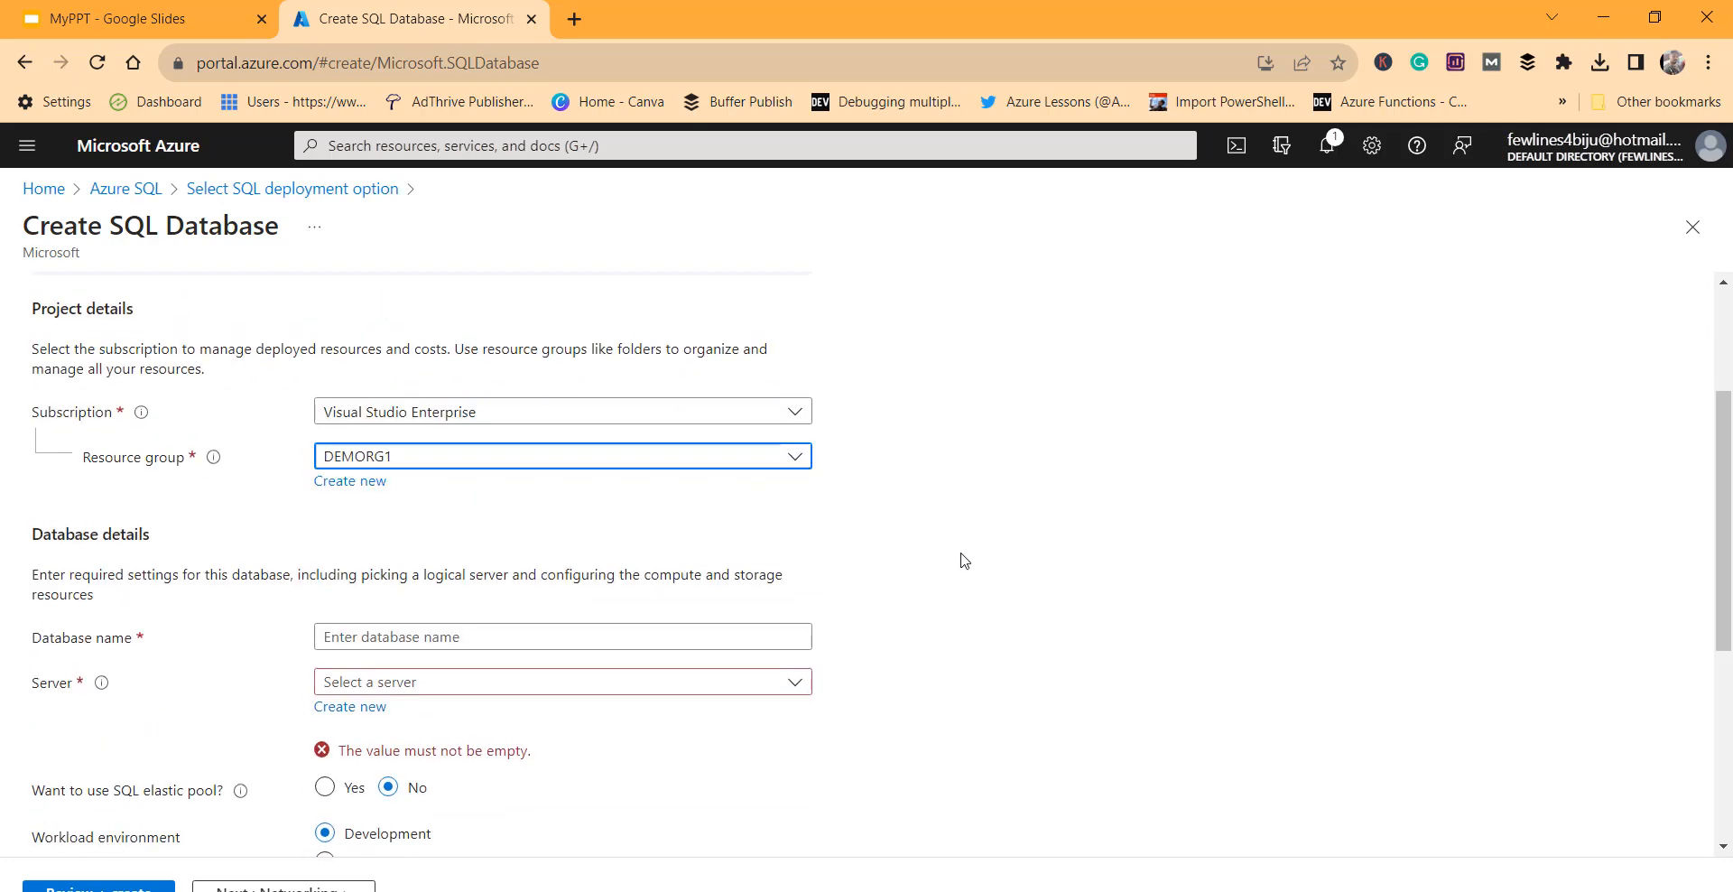
pyautogui.click(353, 487)
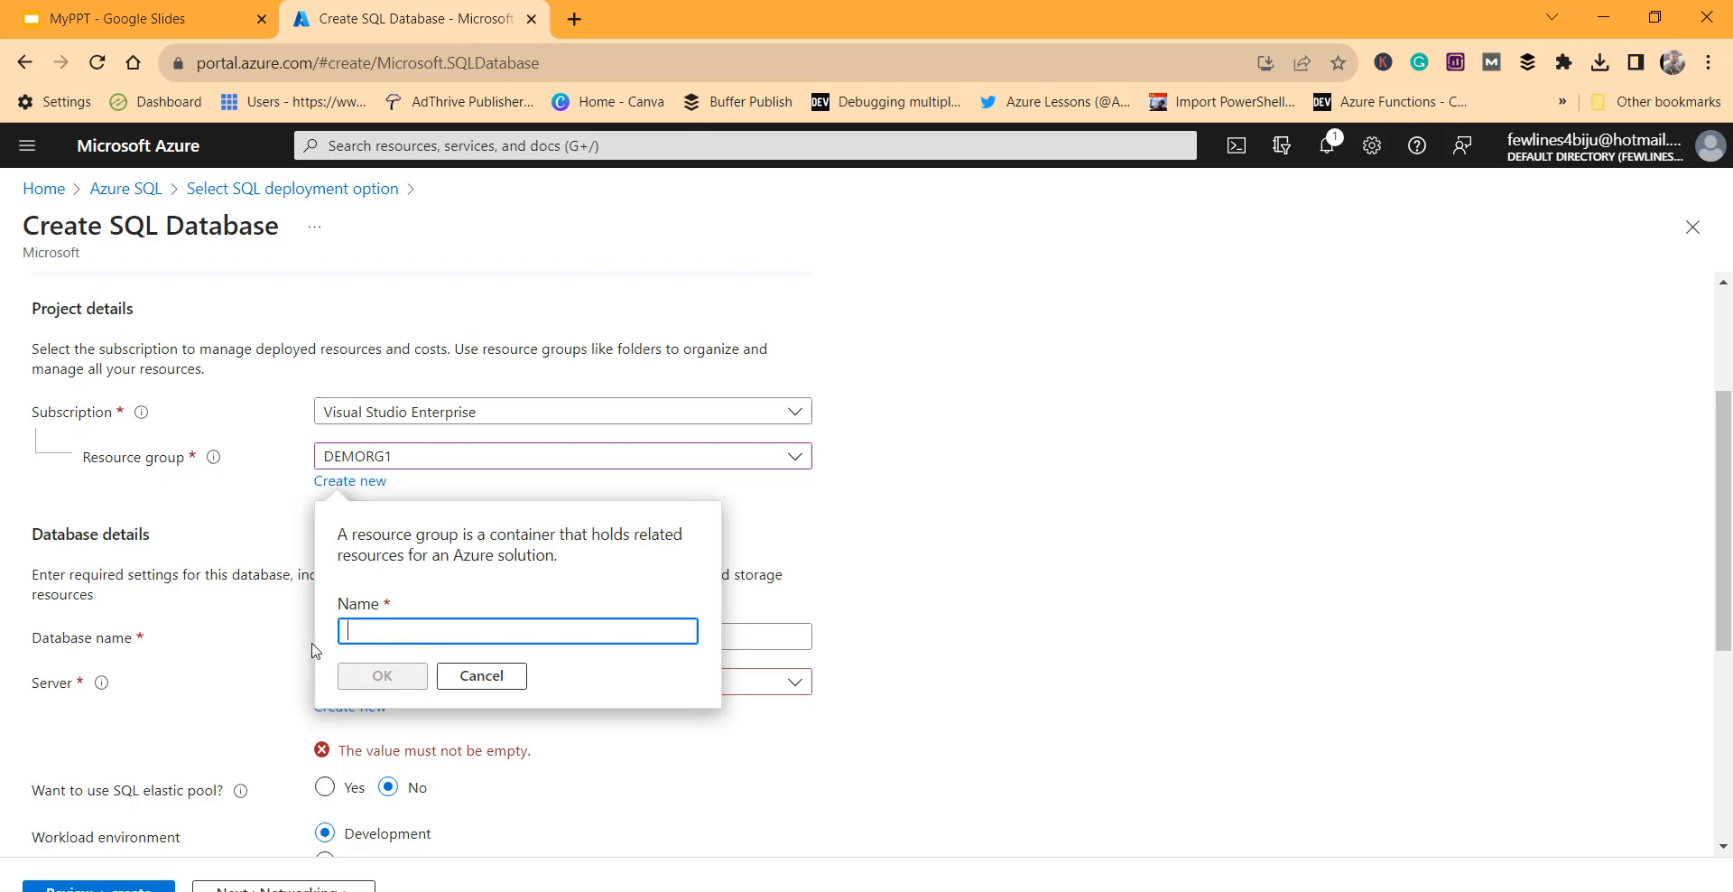
pyautogui.click(481, 677)
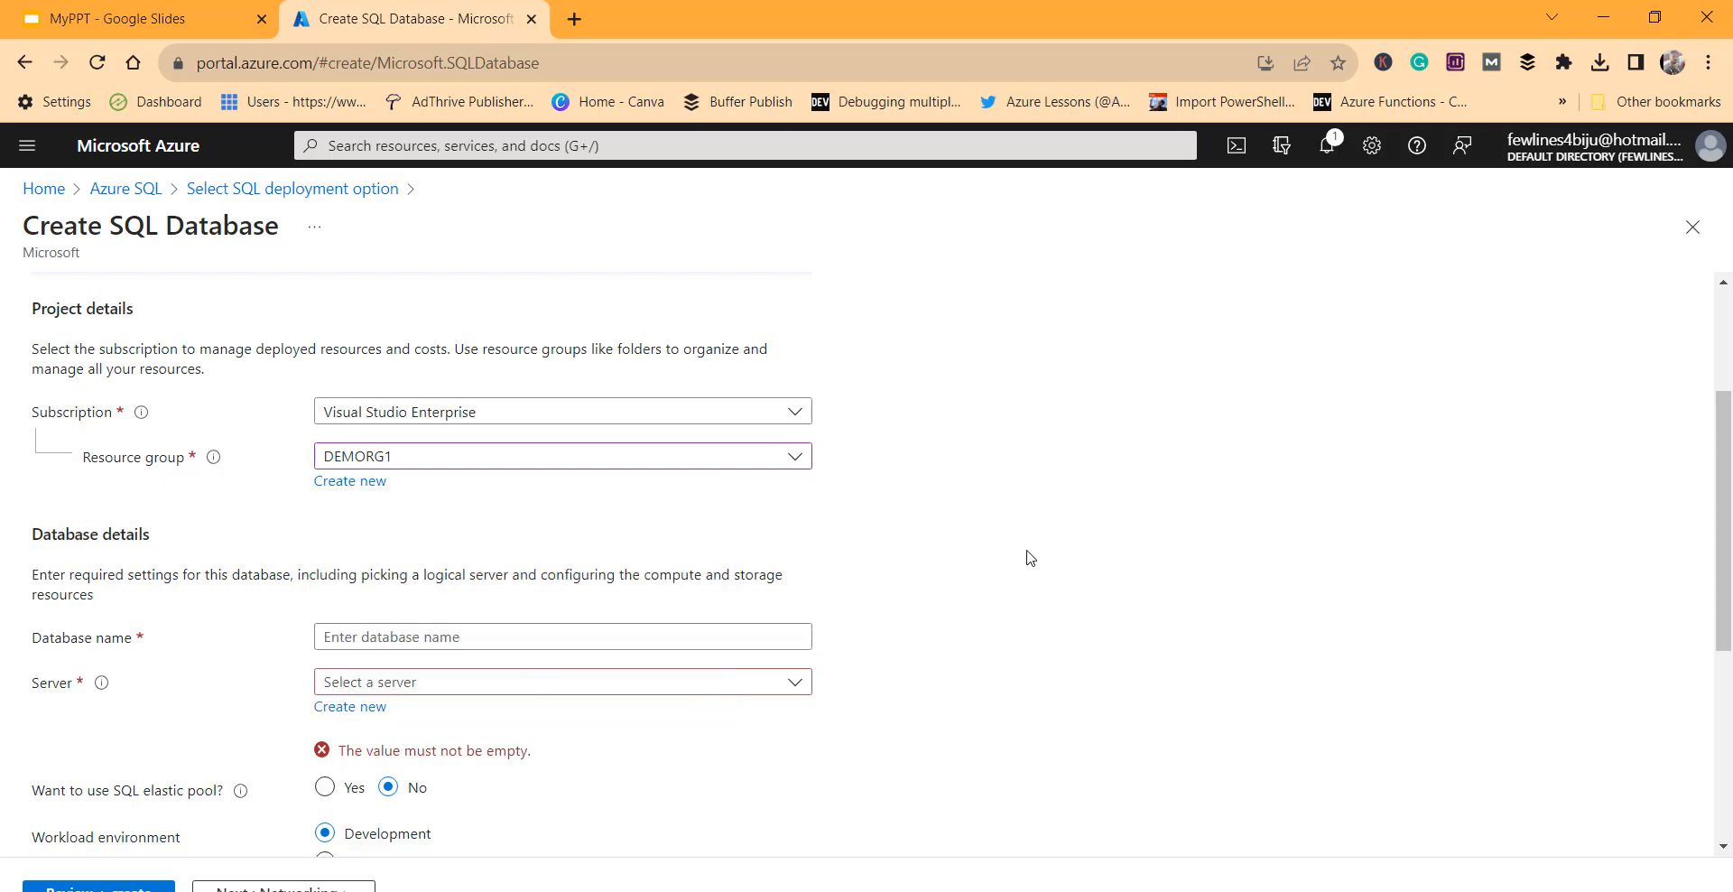
pyautogui.scroll(-2, 1029, 555)
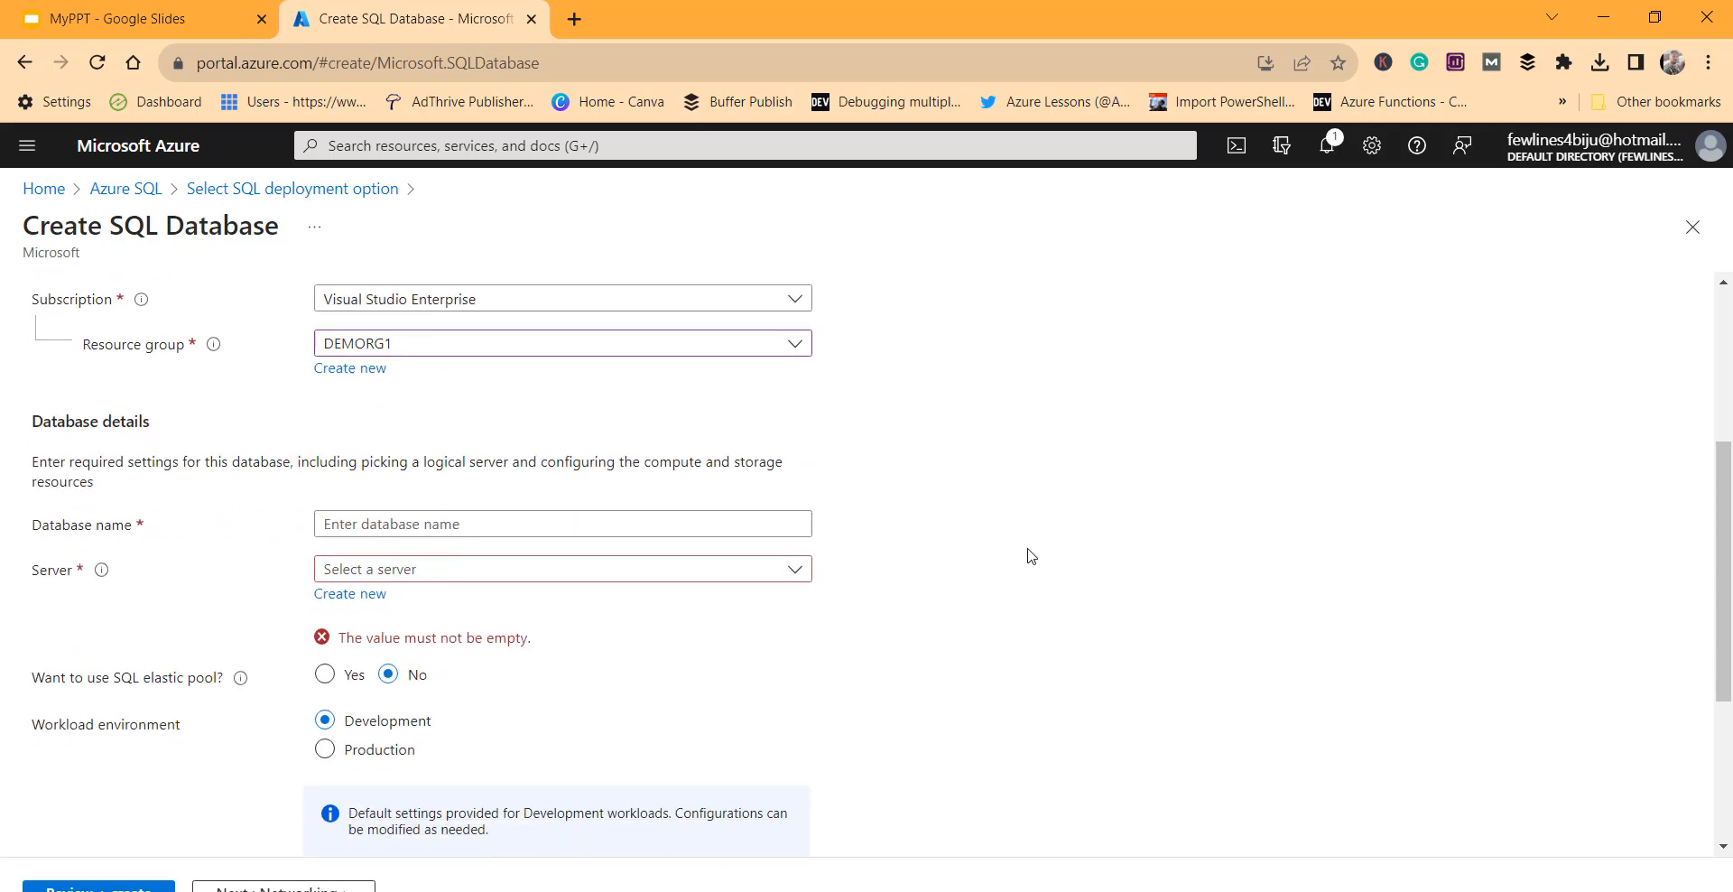
pyautogui.scroll(-1, 1031, 555)
# - Enter tsinfo as the database name
pyautogui.click(430, 414)
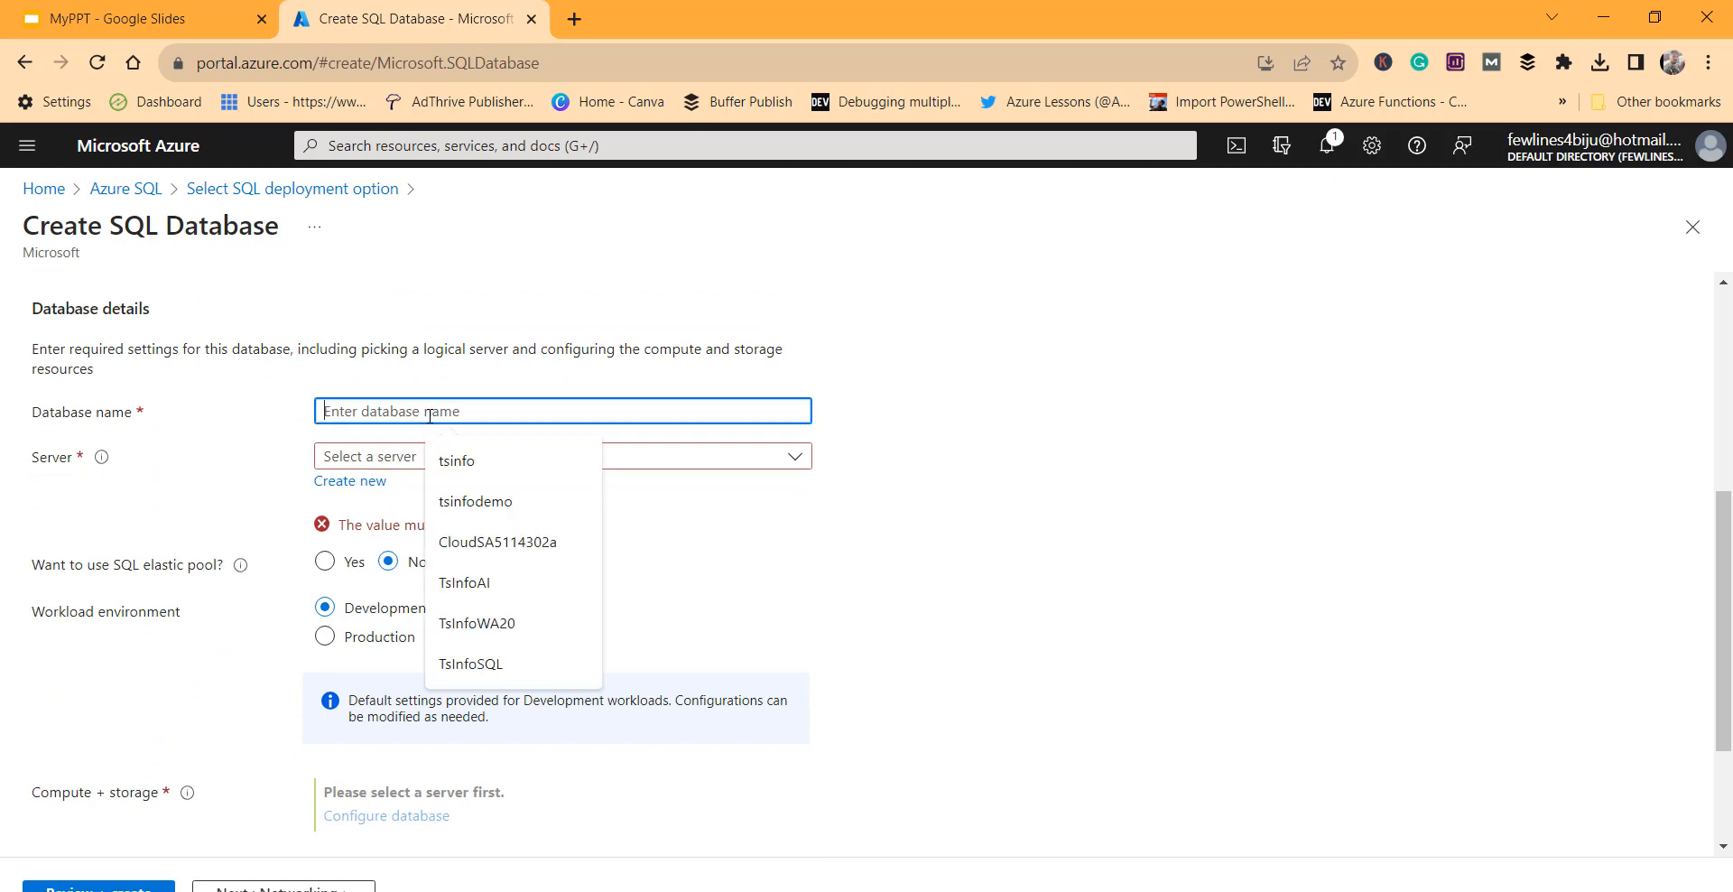
pyautogui.click(494, 463)
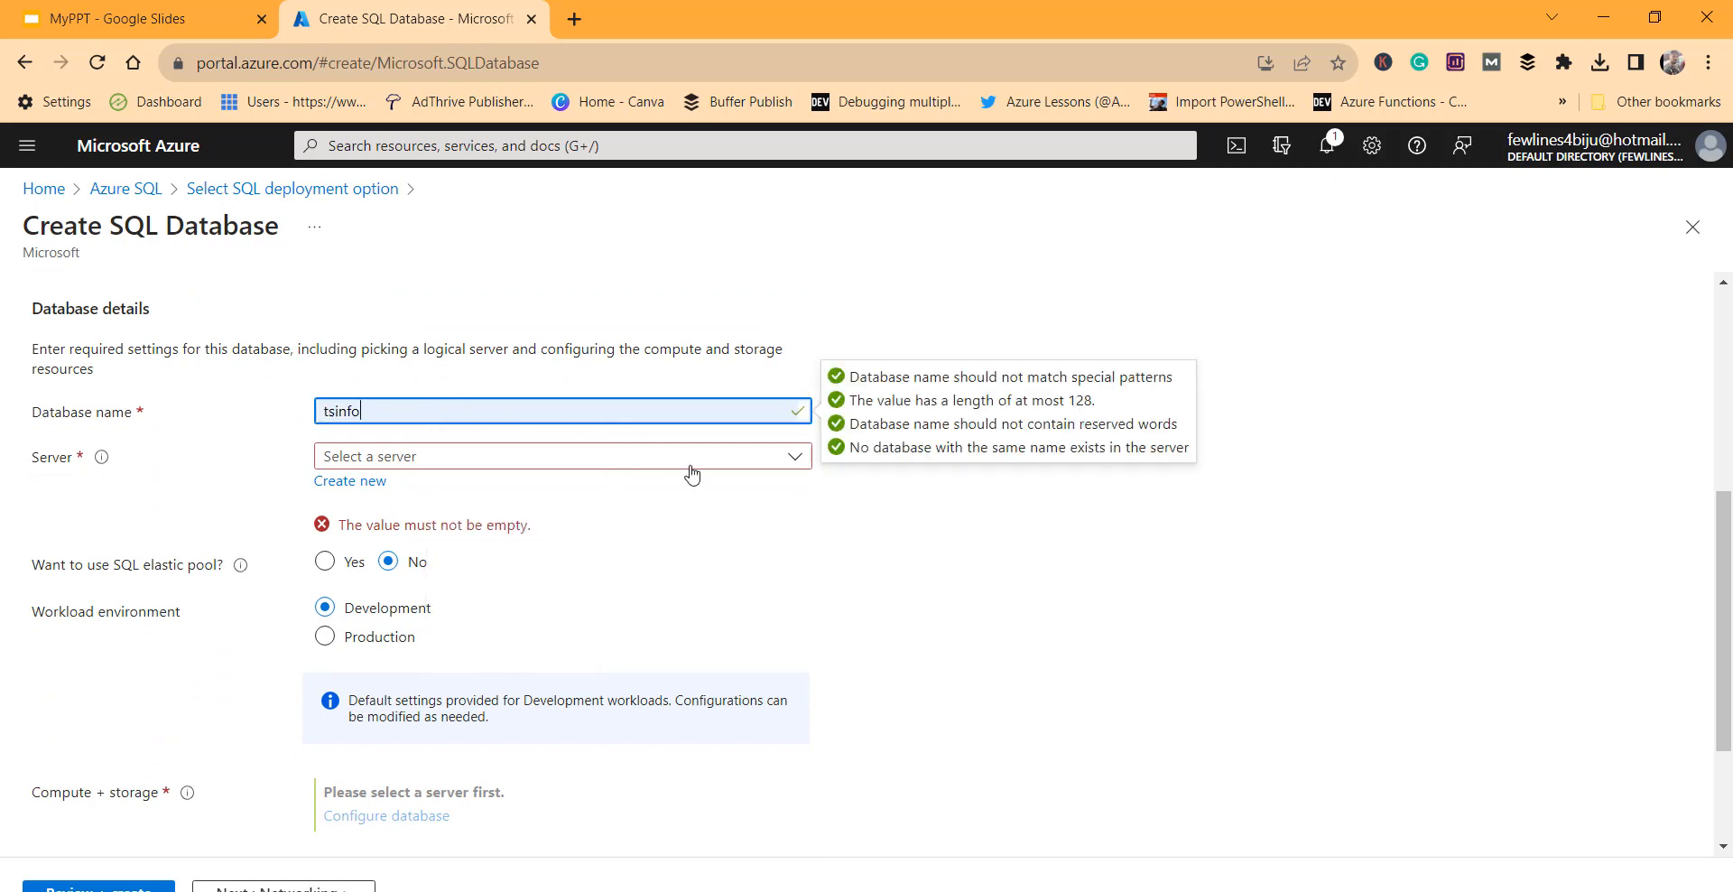
pyautogui.click(1065, 588)
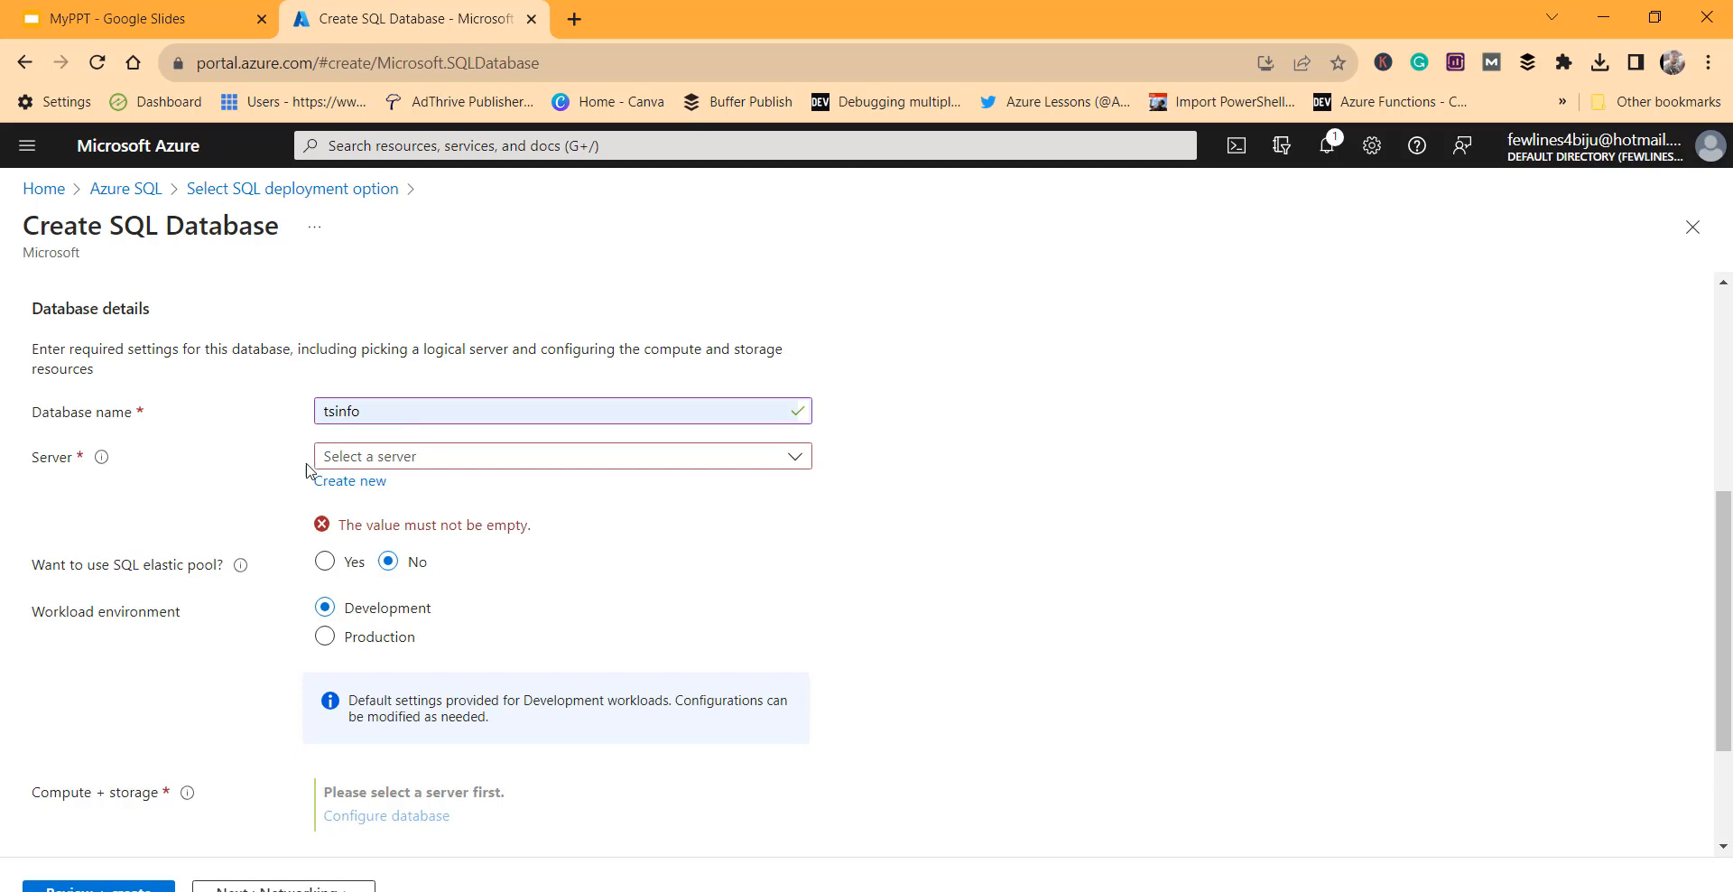
# - Confirm no existing server is available and begin creating a new server
pyautogui.click(477, 470)
pyautogui.click(1029, 449)
pyautogui.click(716, 467)
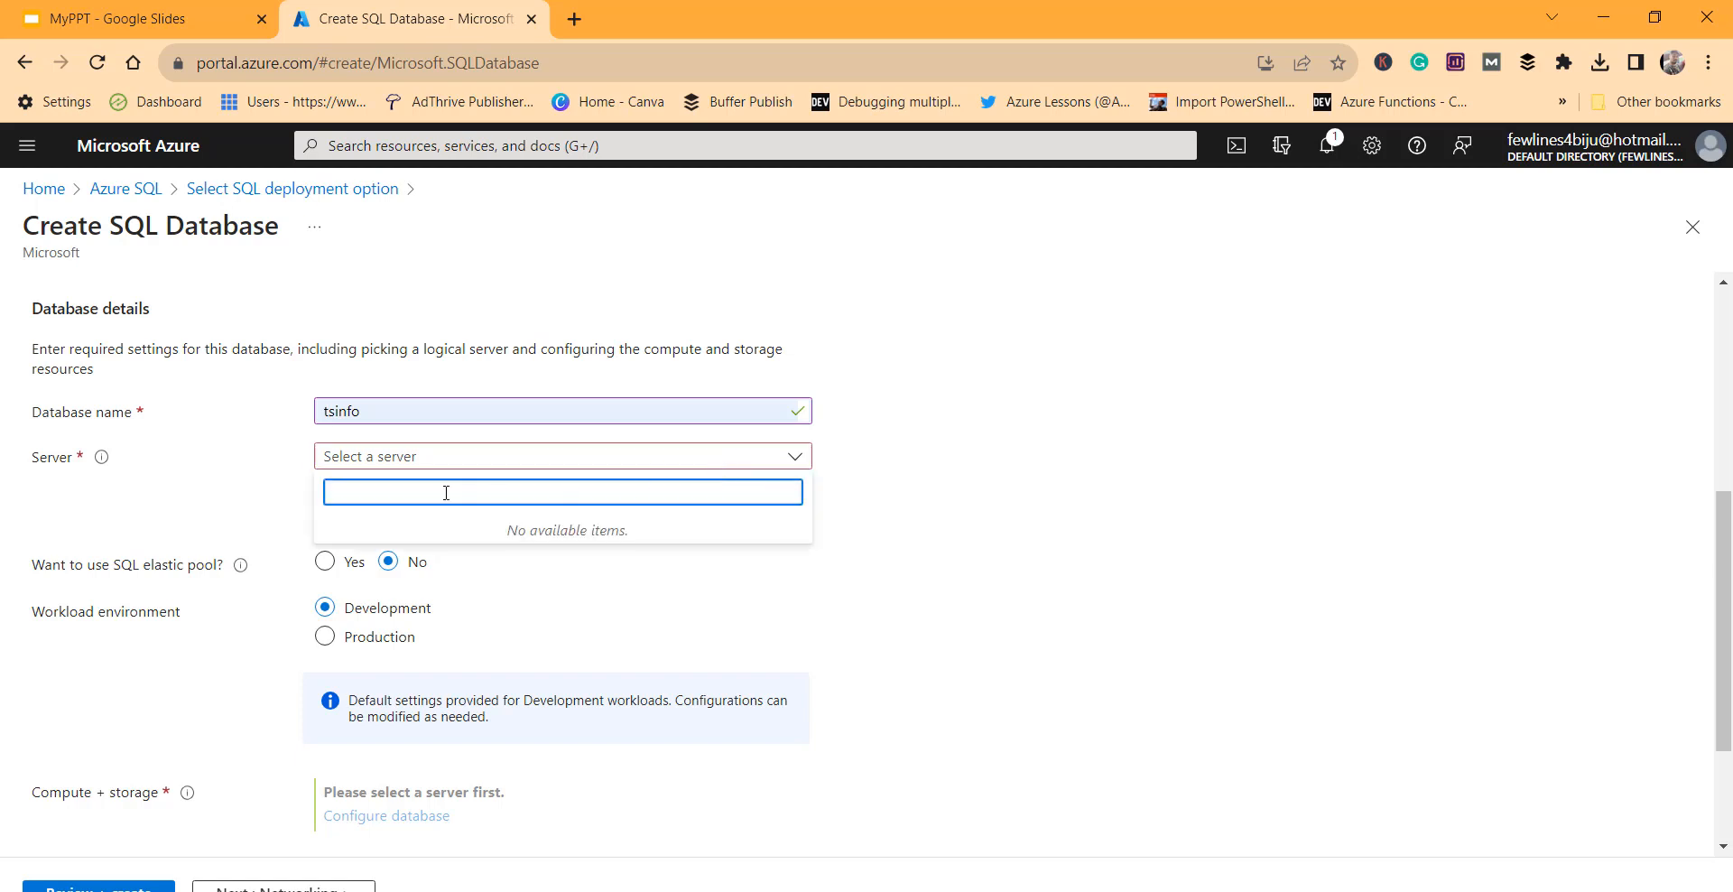
pyautogui.click(960, 464)
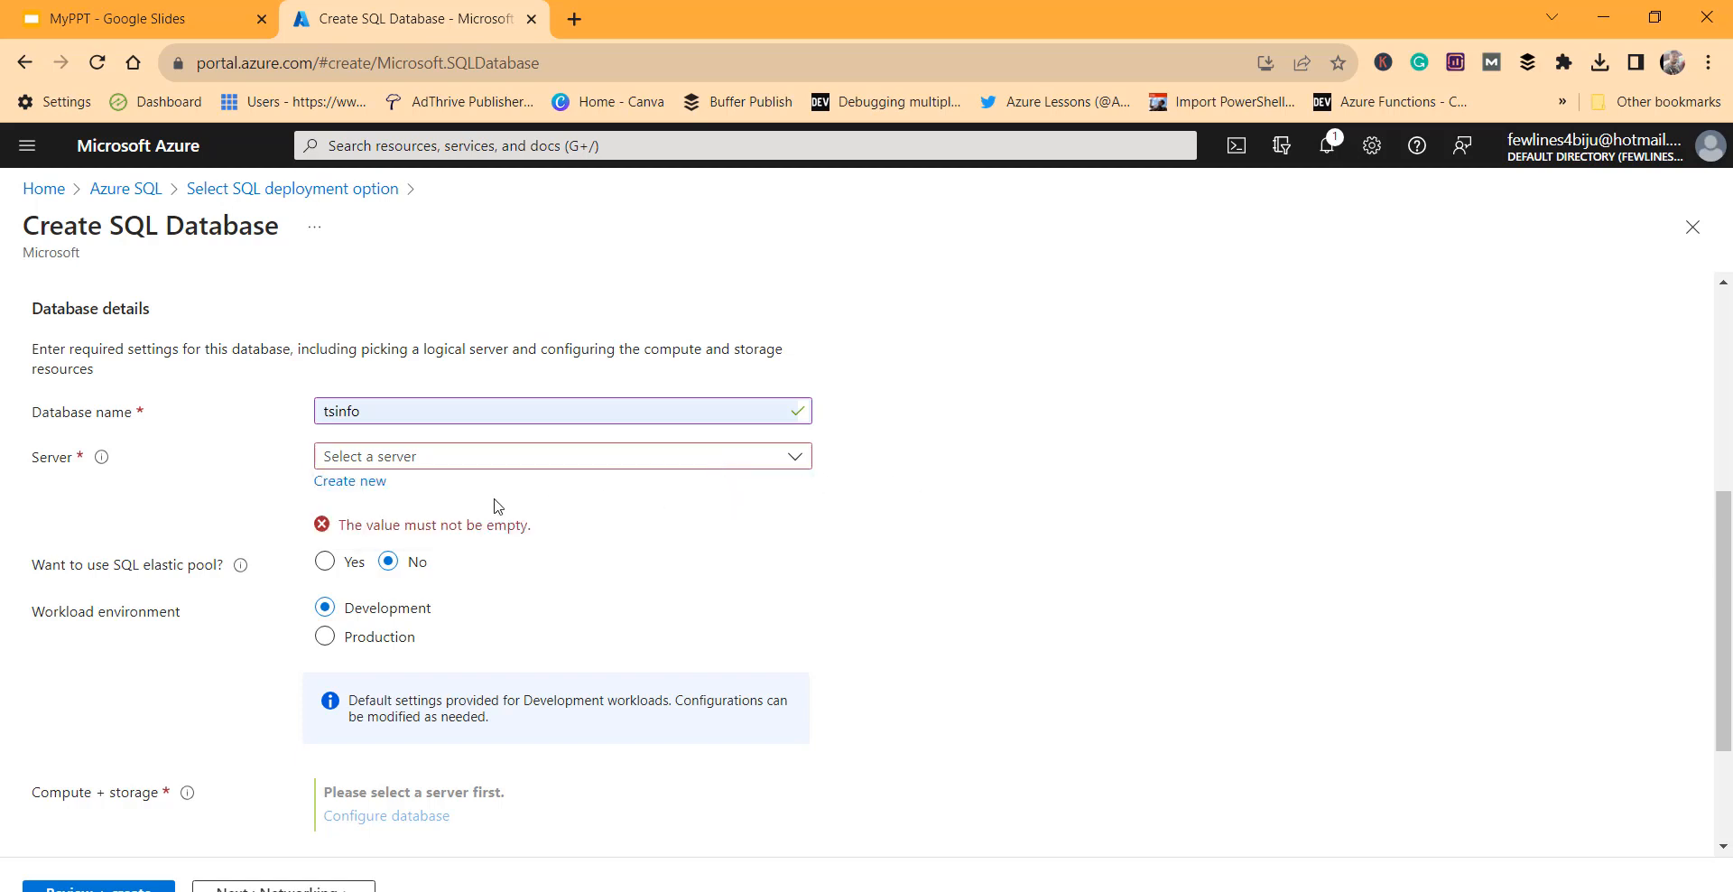
pyautogui.click(359, 486)
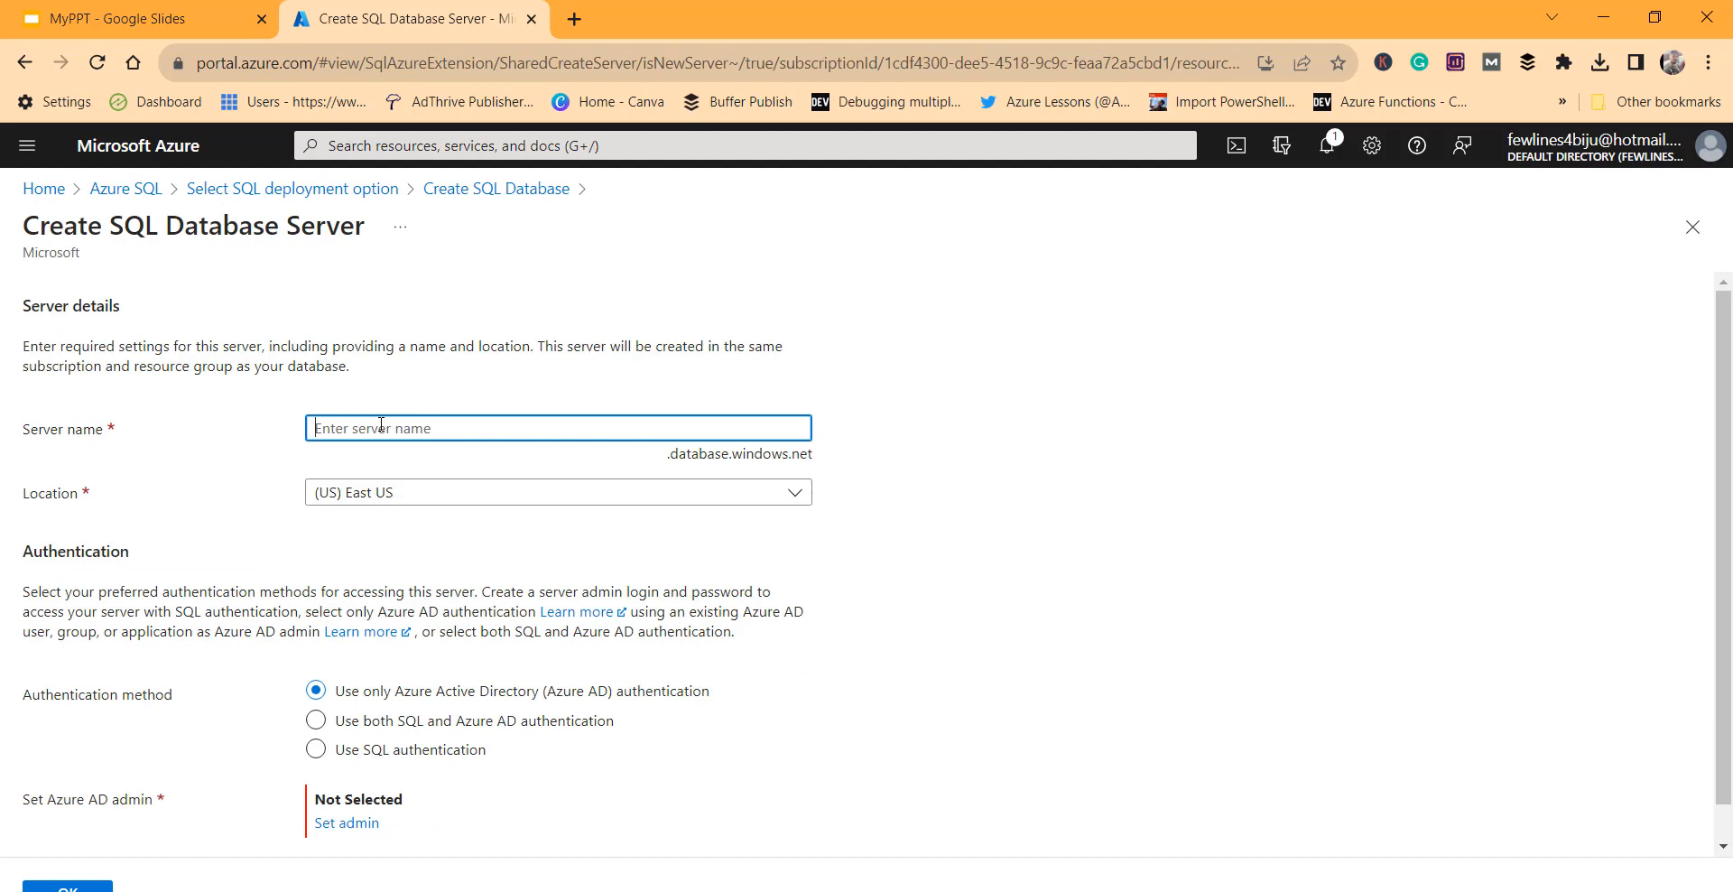
pyautogui.write('t')
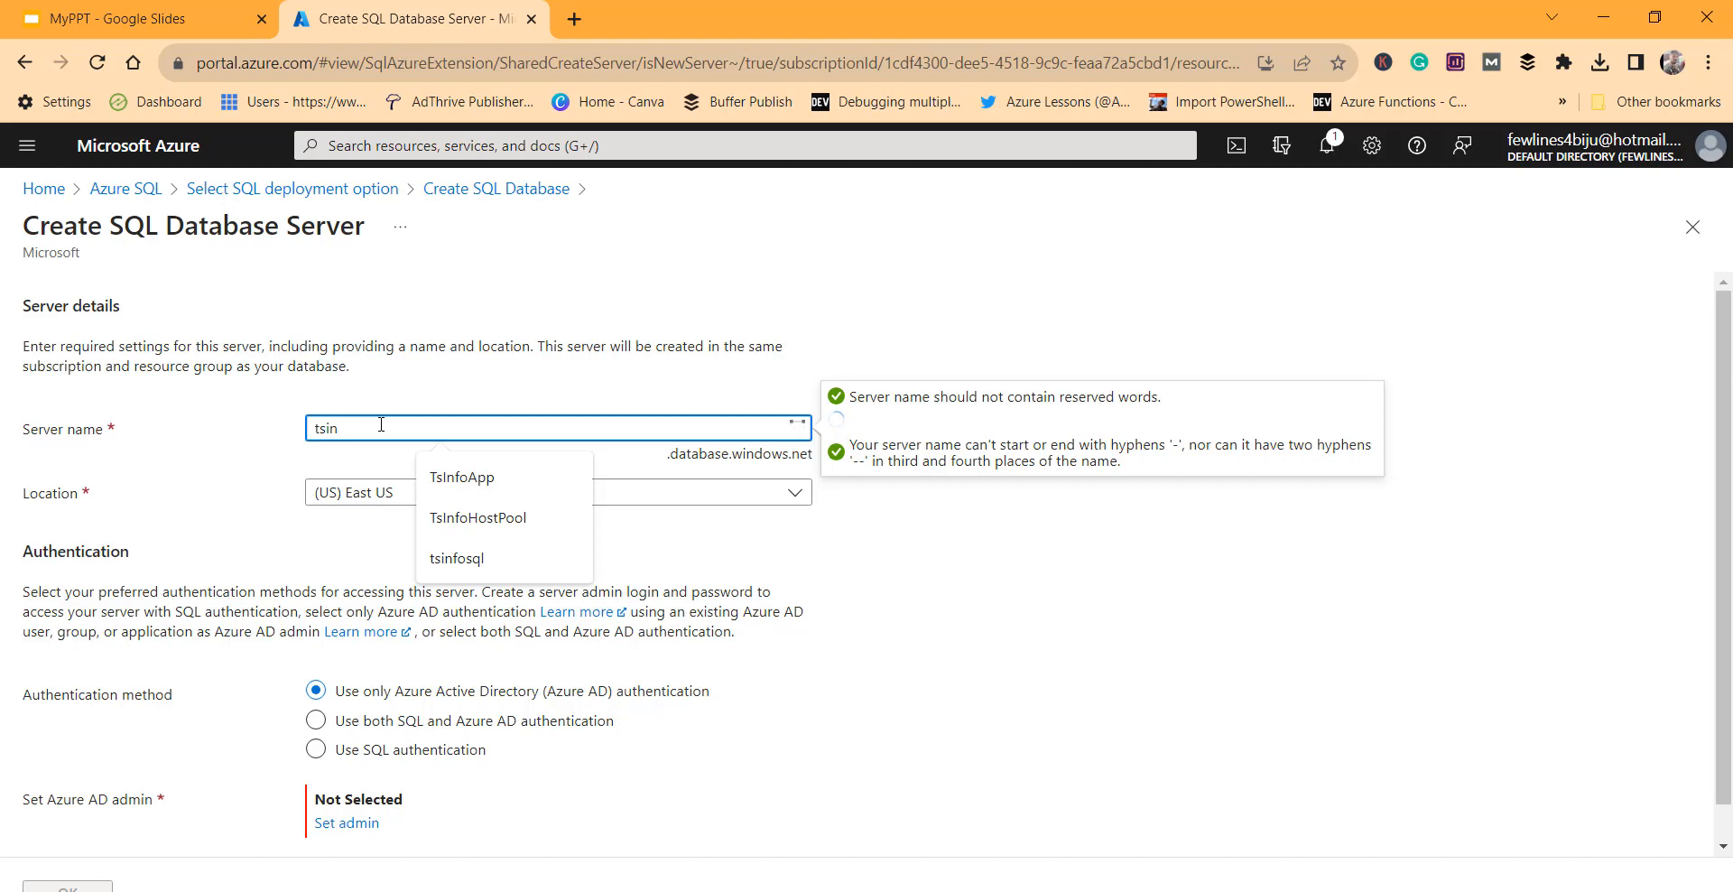
pyautogui.write('sin')
pyautogui.click(457, 558)
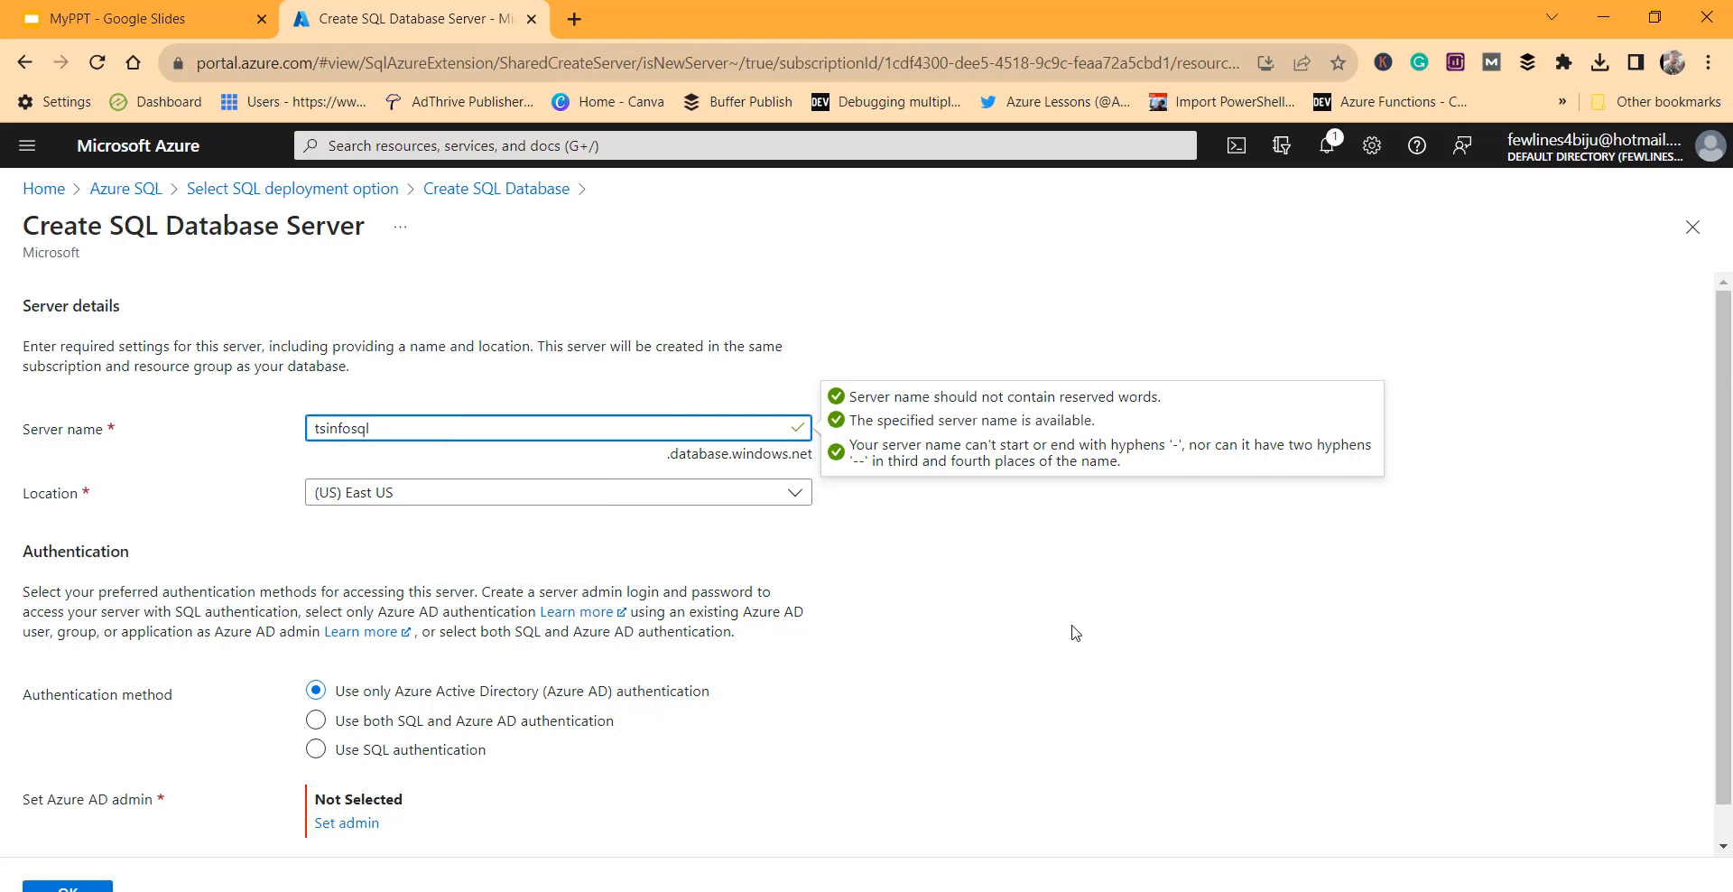
pyautogui.click(1075, 632)
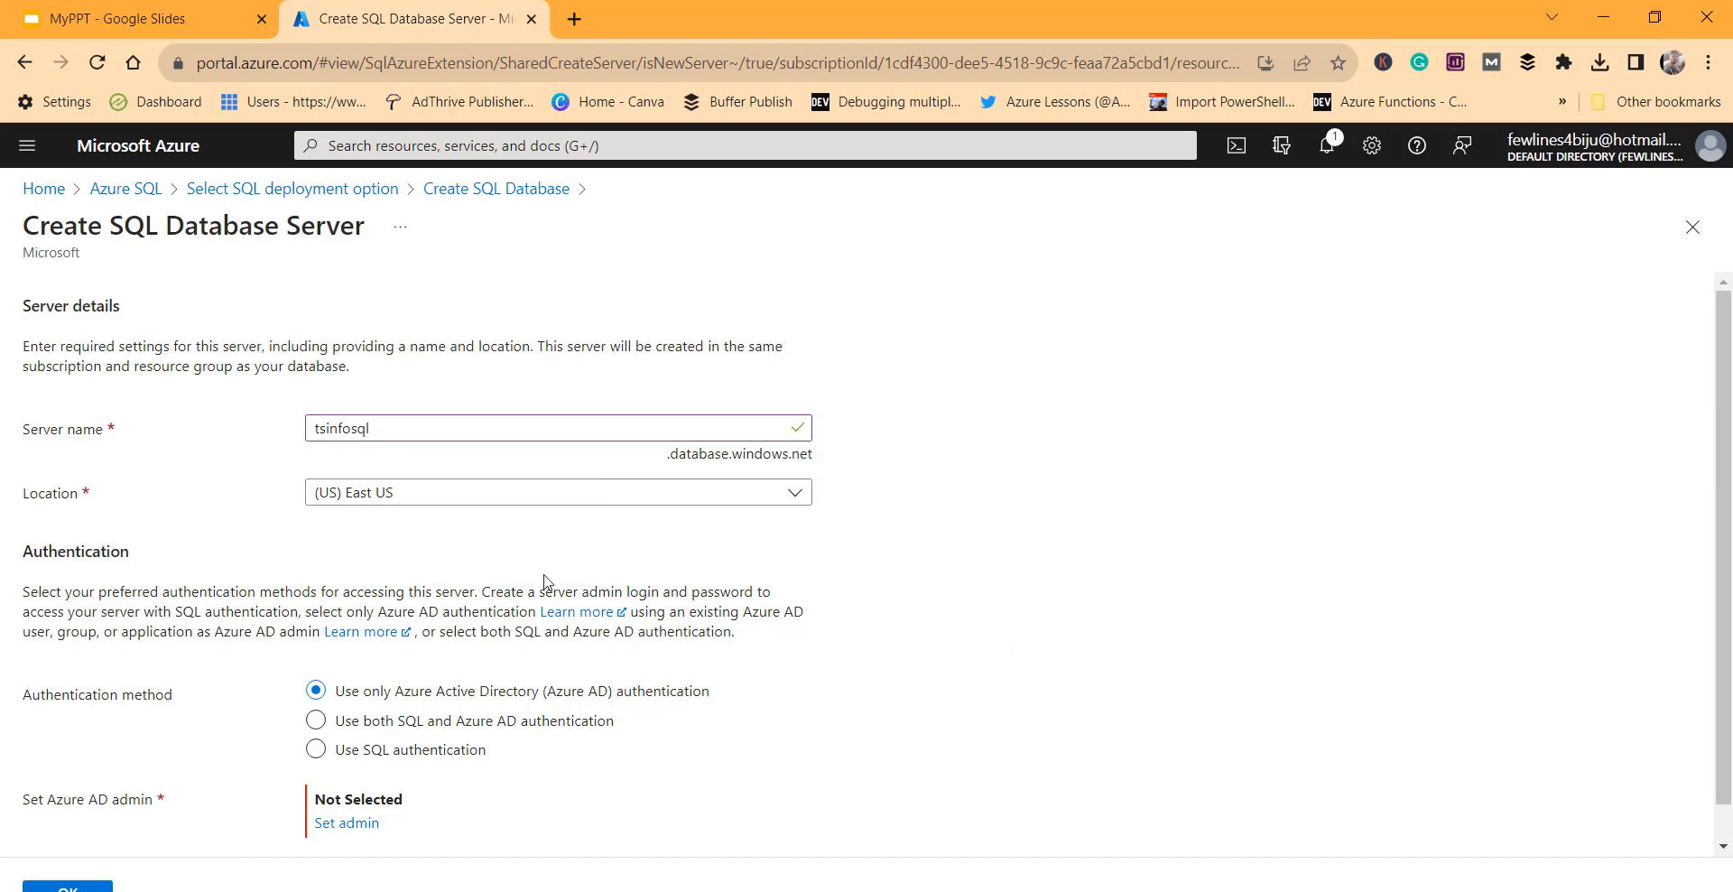
pyautogui.scroll(-1, 546, 580)
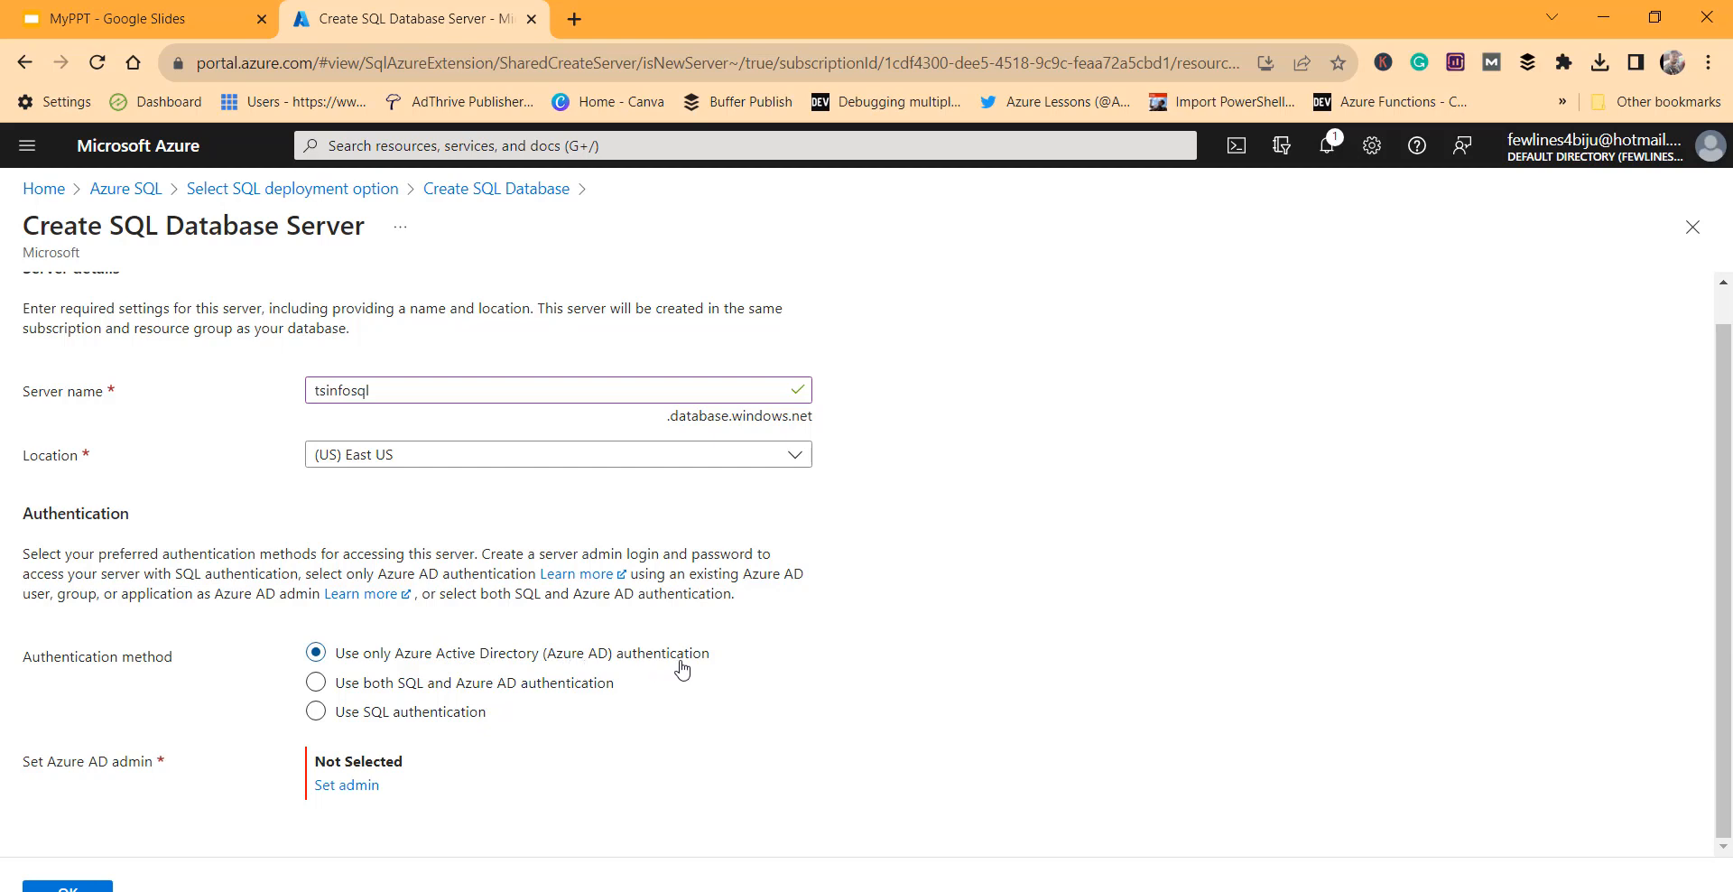
# - Choose SQL authentication, enter the admin login and password twice, and confirm the server
pyautogui.click(316, 711)
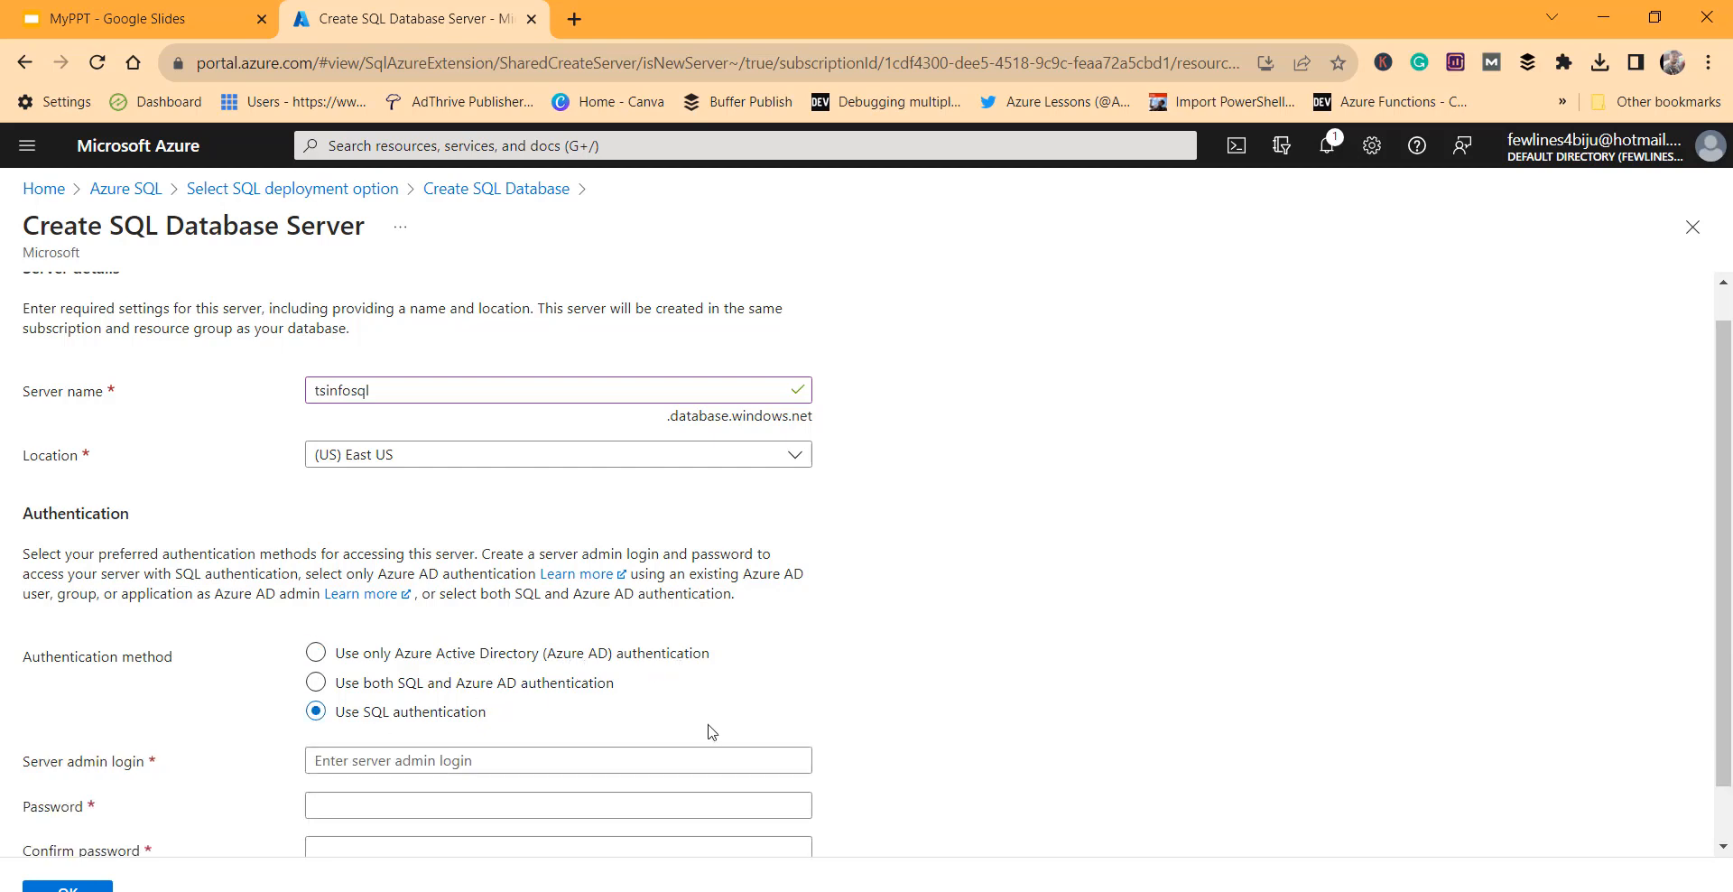
pyautogui.scroll(-1, 708, 731)
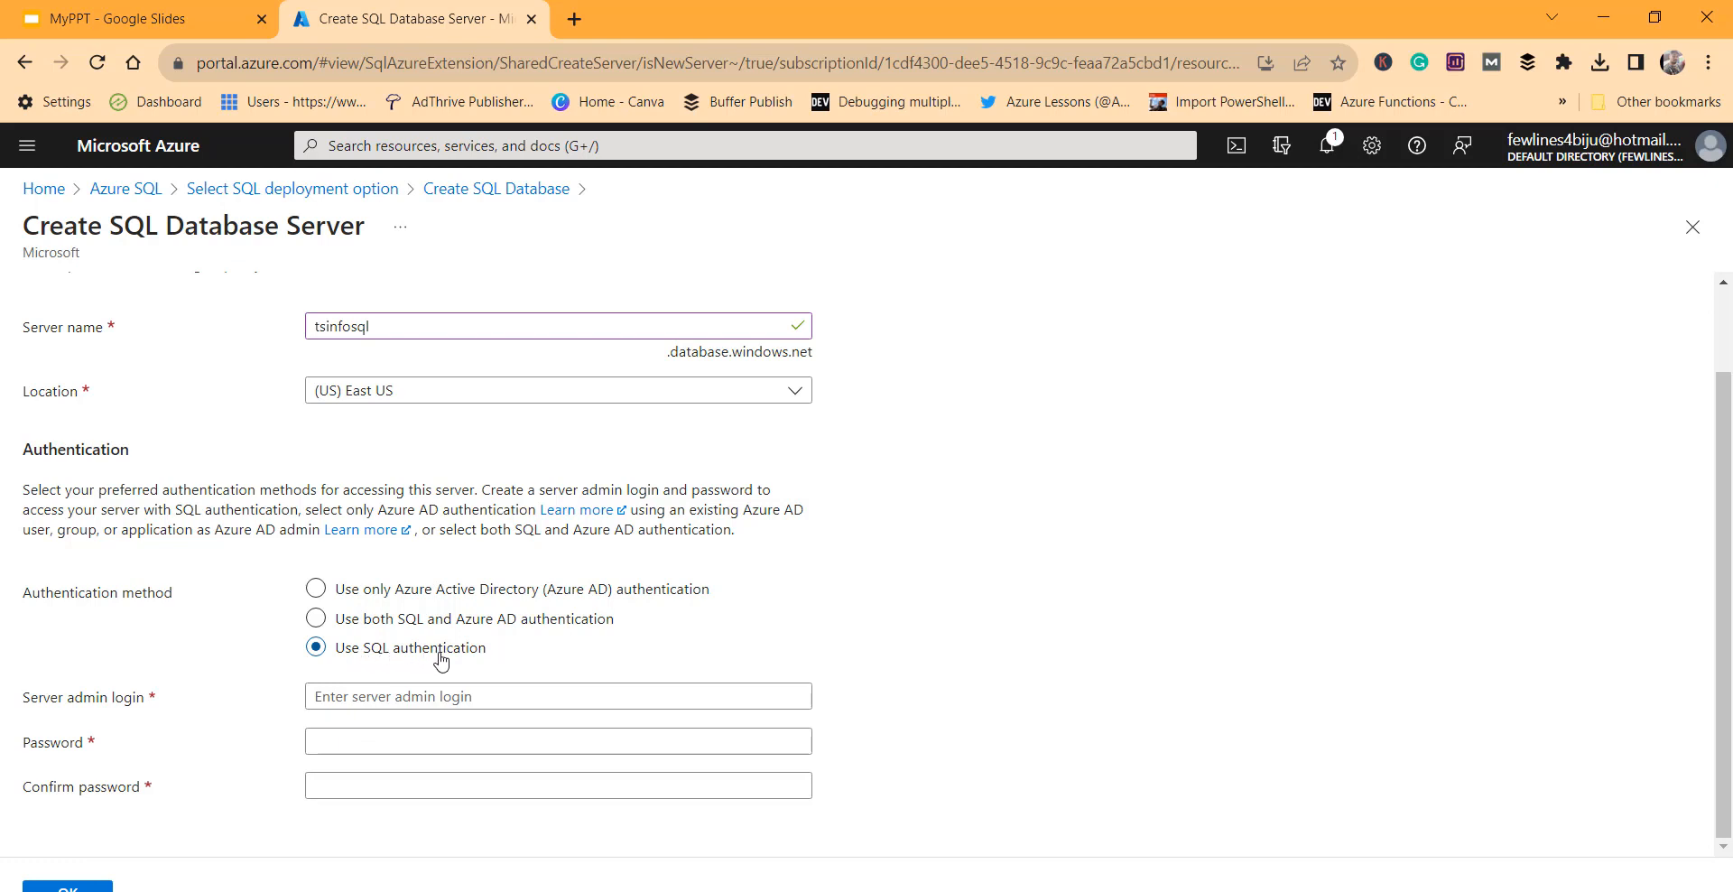
pyautogui.click(360, 700)
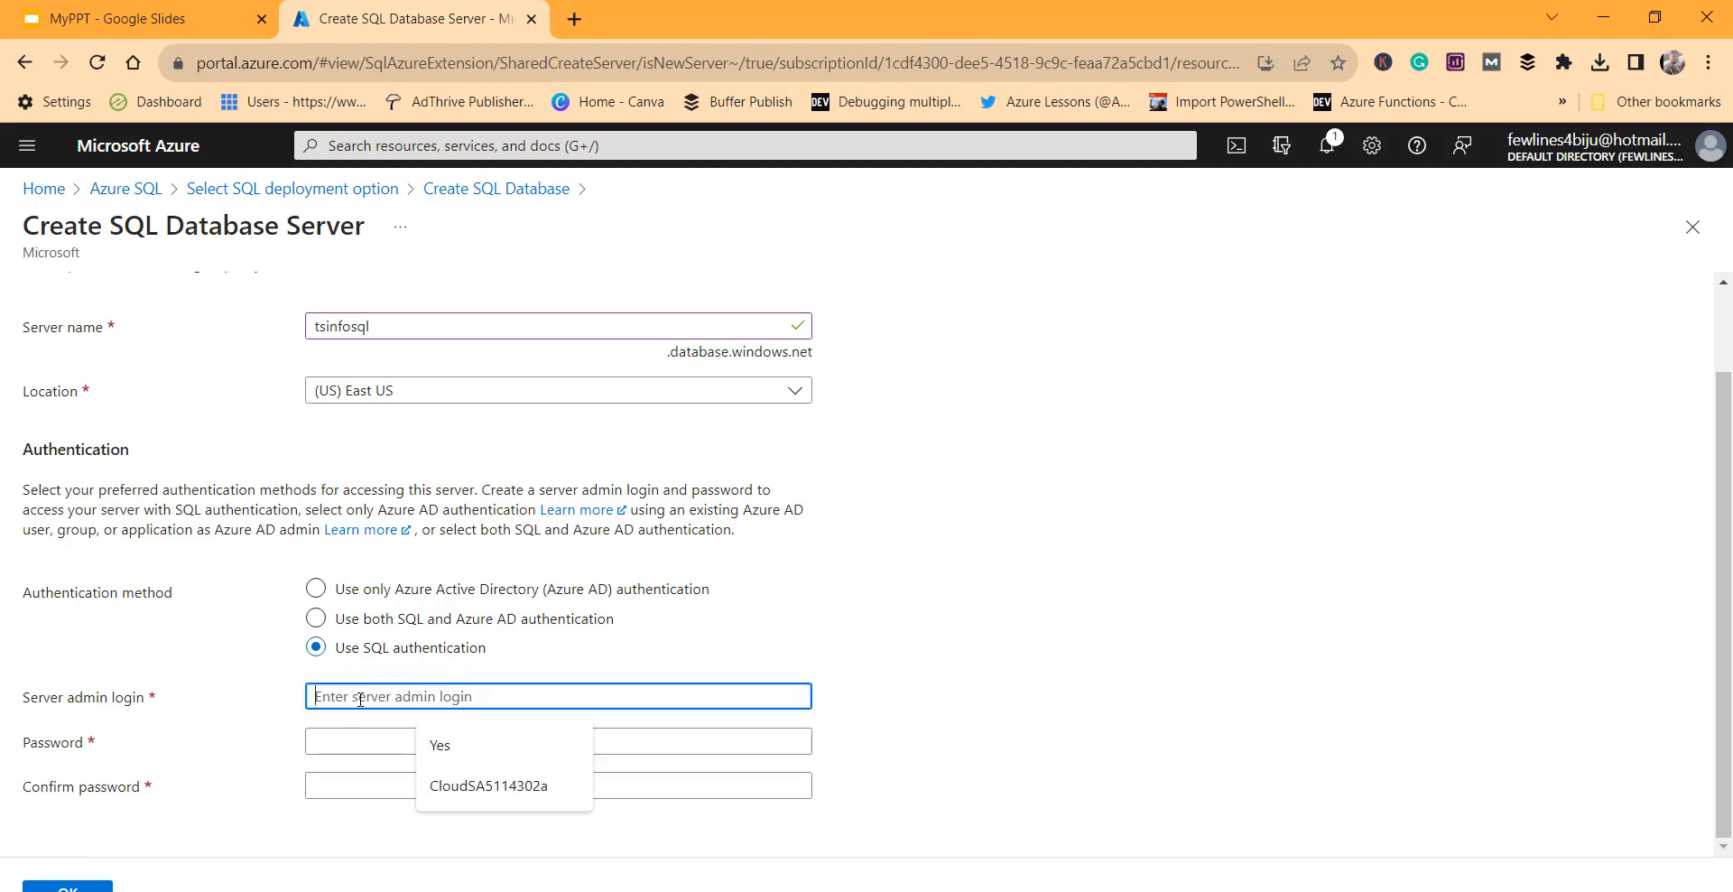
pyautogui.click(347, 740)
pyautogui.click(332, 794)
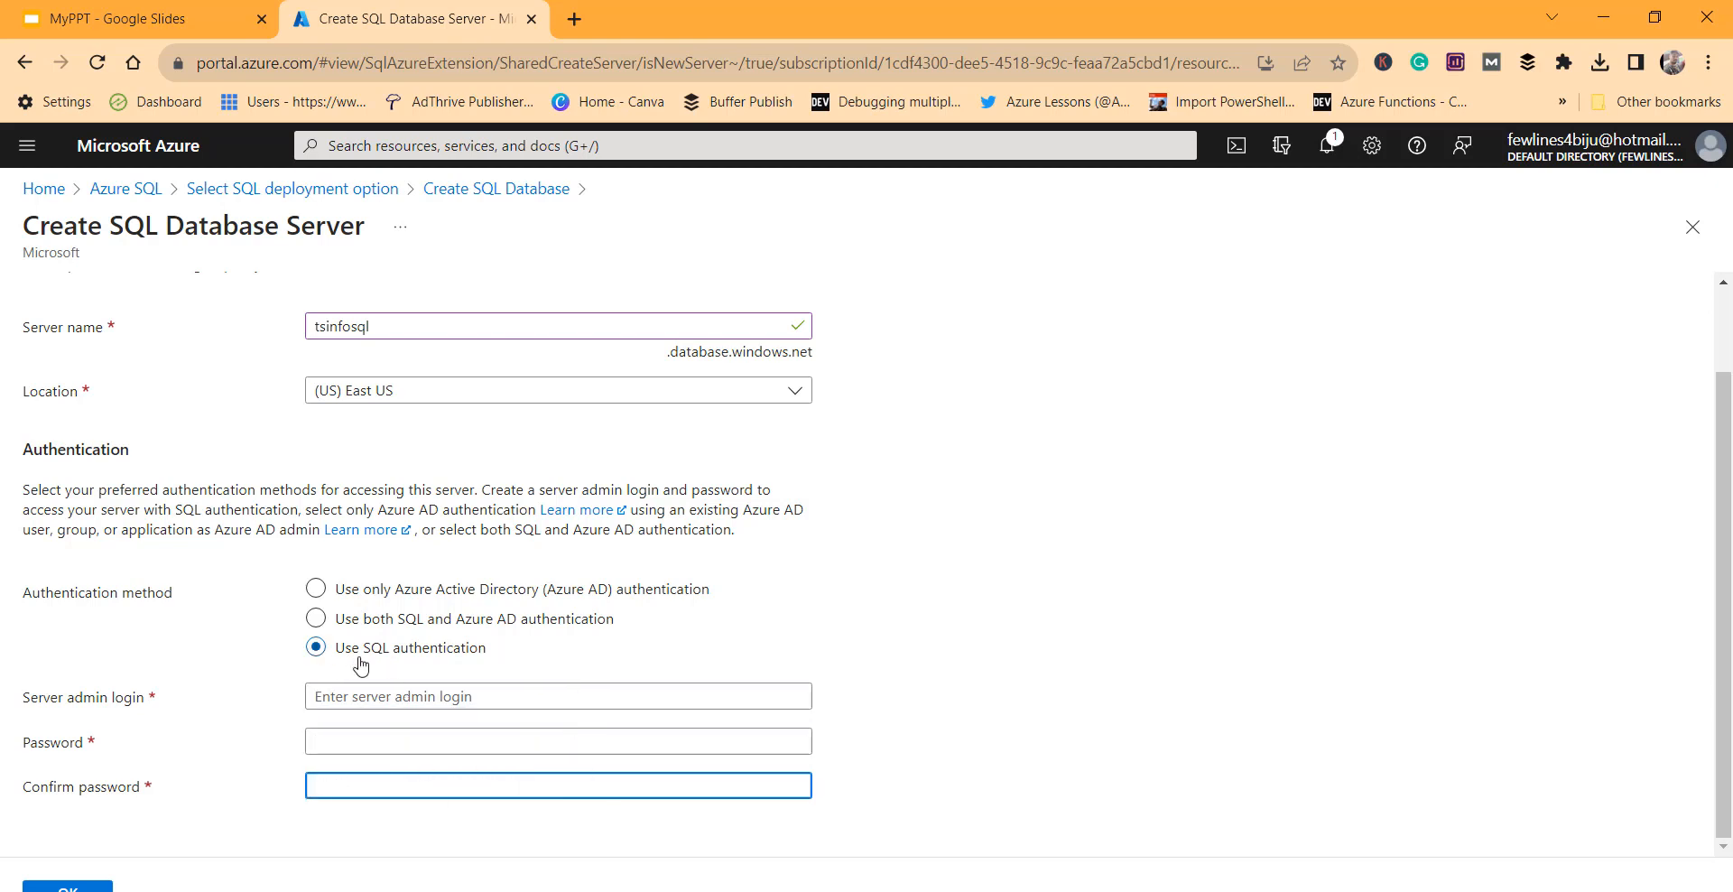
pyautogui.click(354, 700)
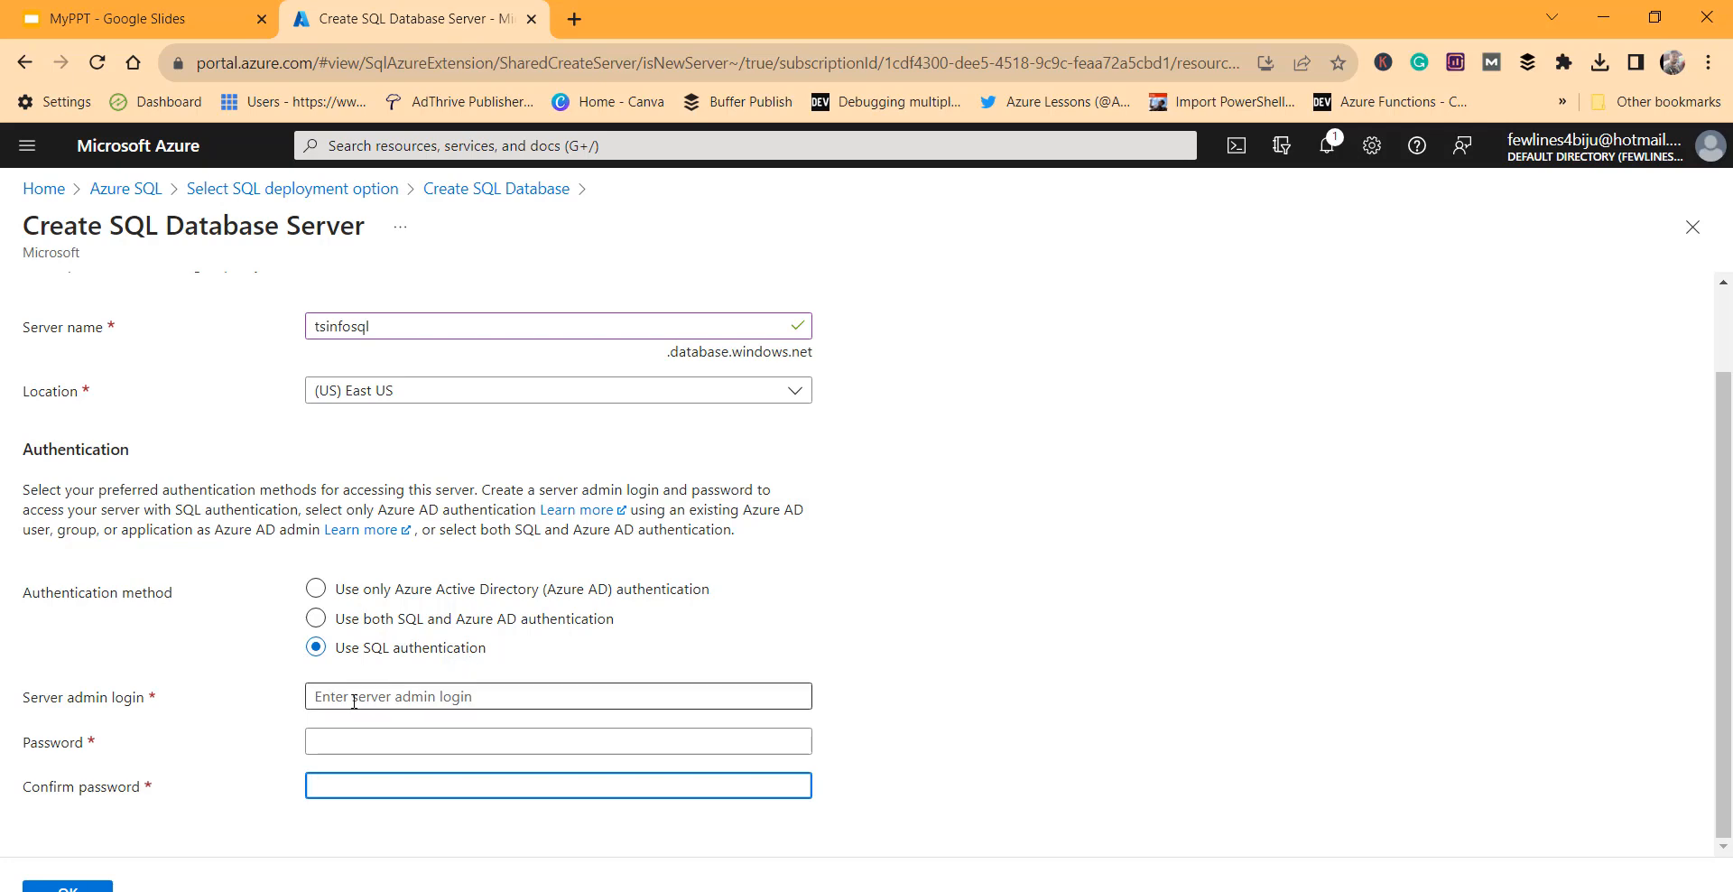
pyautogui.write('Rajkishore')
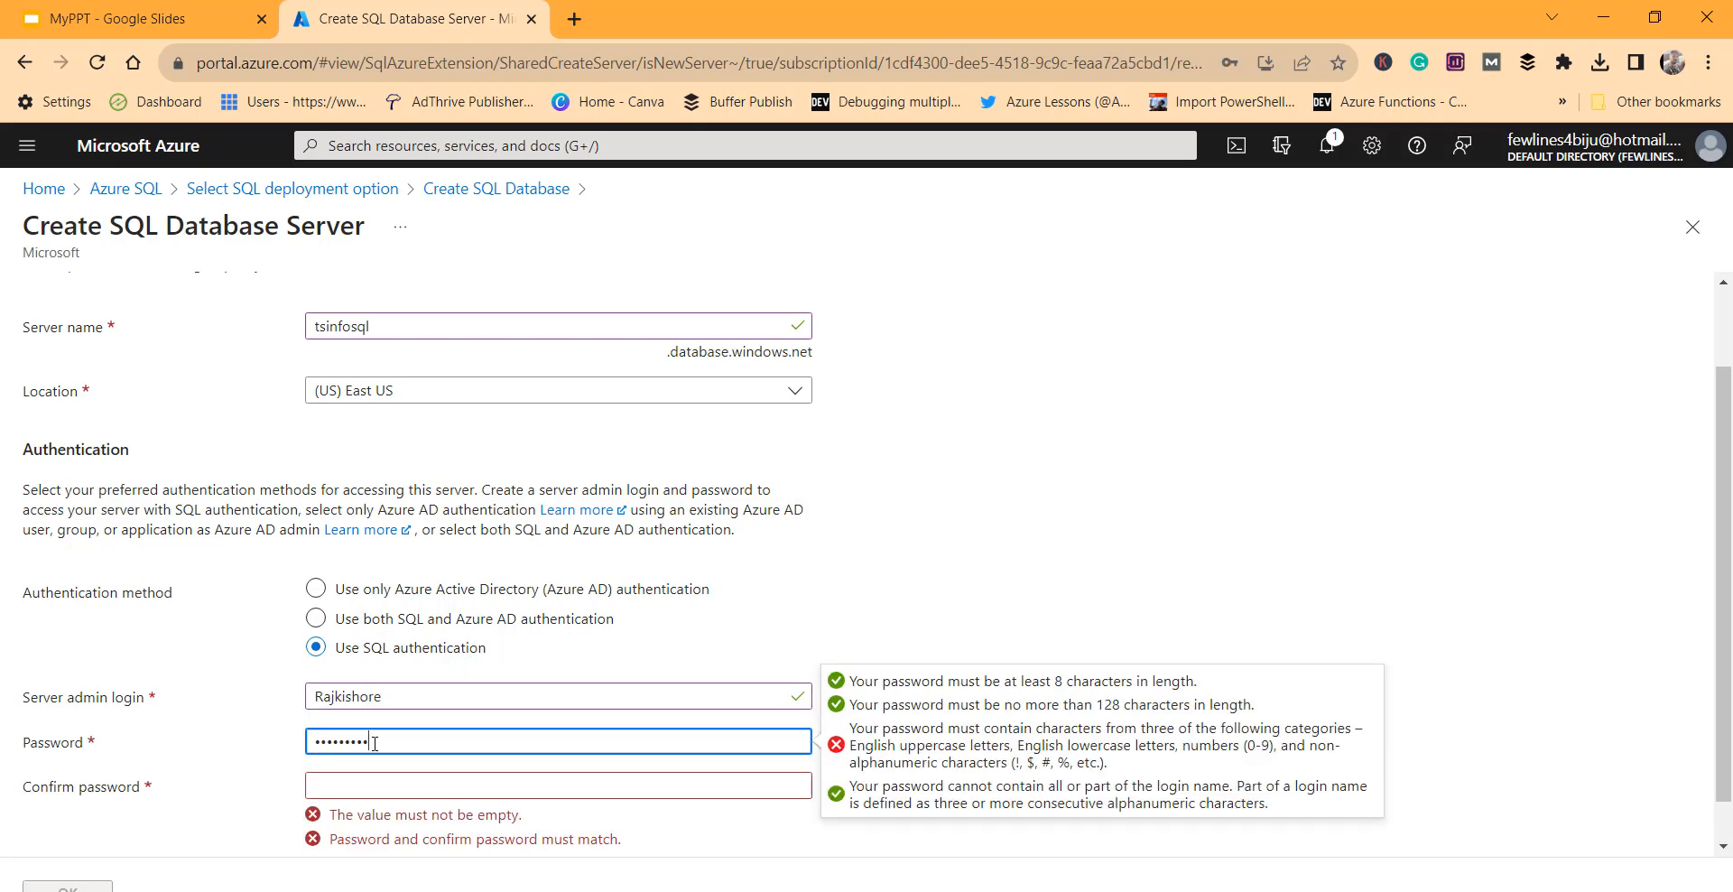
pyautogui.write('@')
pyautogui.click(333, 781)
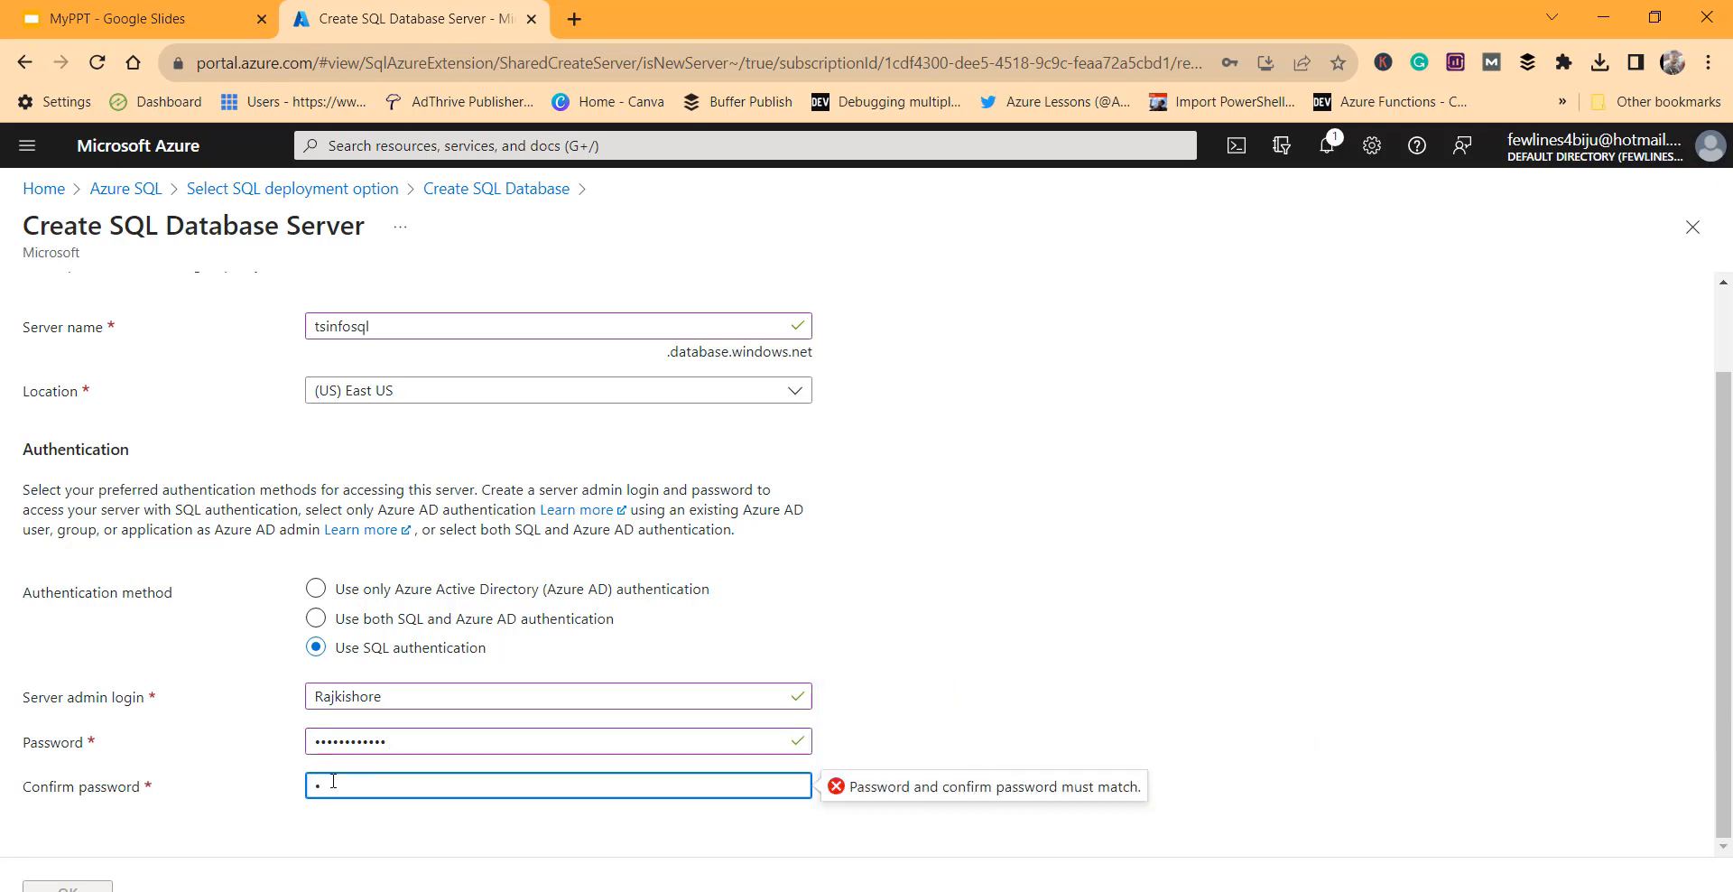
pyautogui.write('•')
pyautogui.write('•')
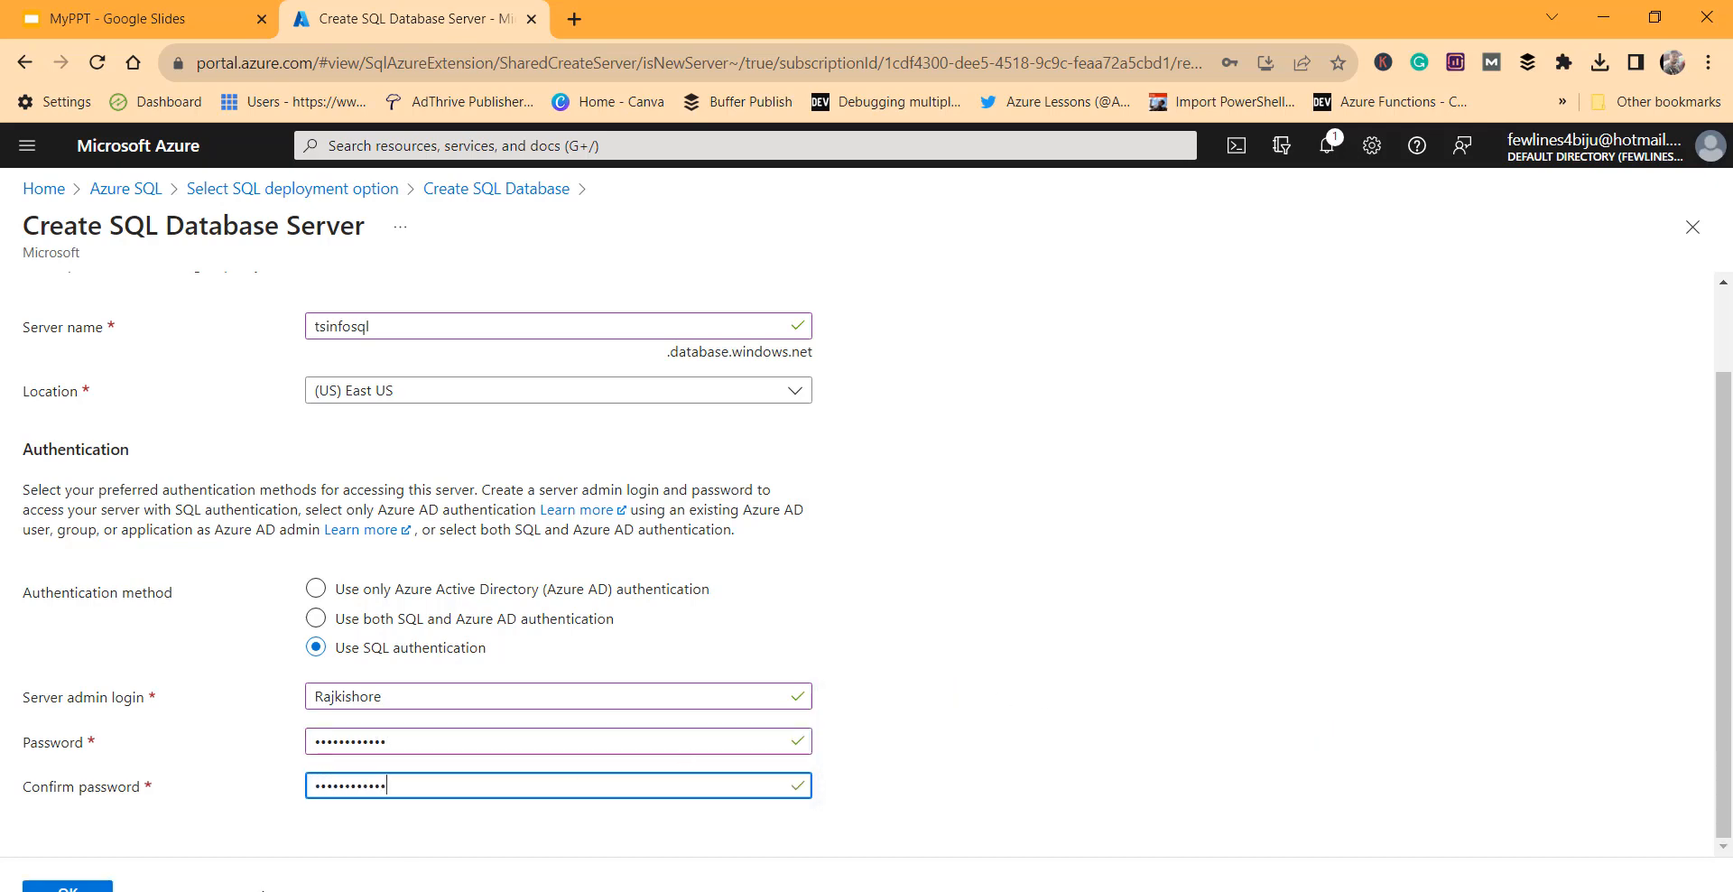
pyautogui.click(90, 887)
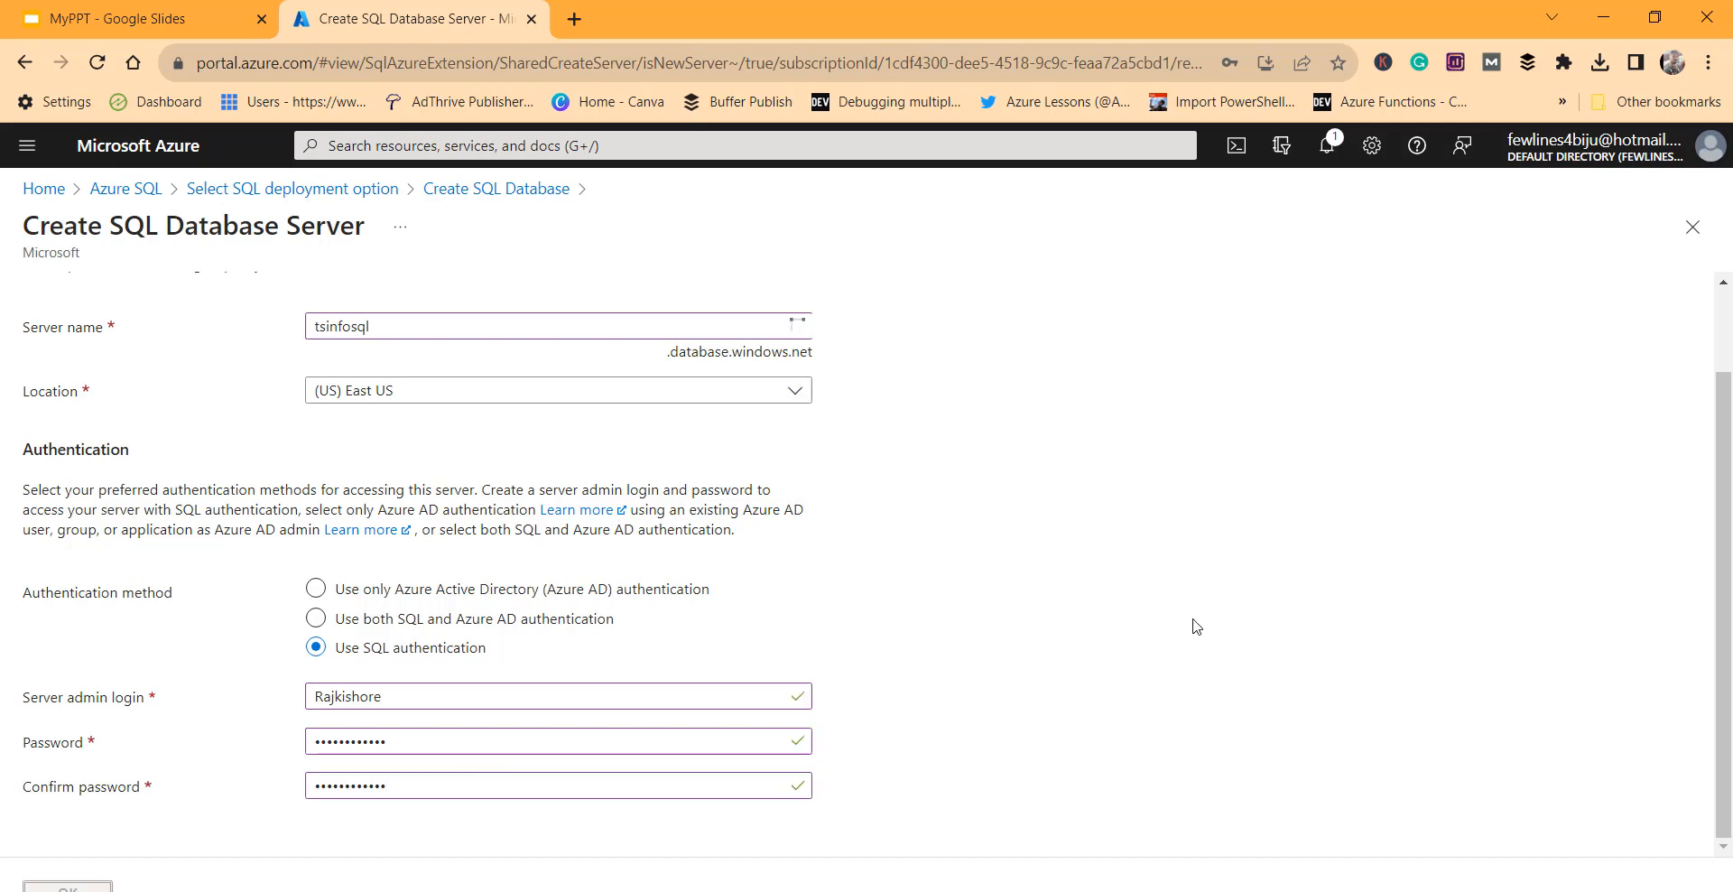
# - Scroll the Basics tab to review tsinfo on tsinfosql, Development workload and serverless compute
pyautogui.scroll(-1, 1196, 626)
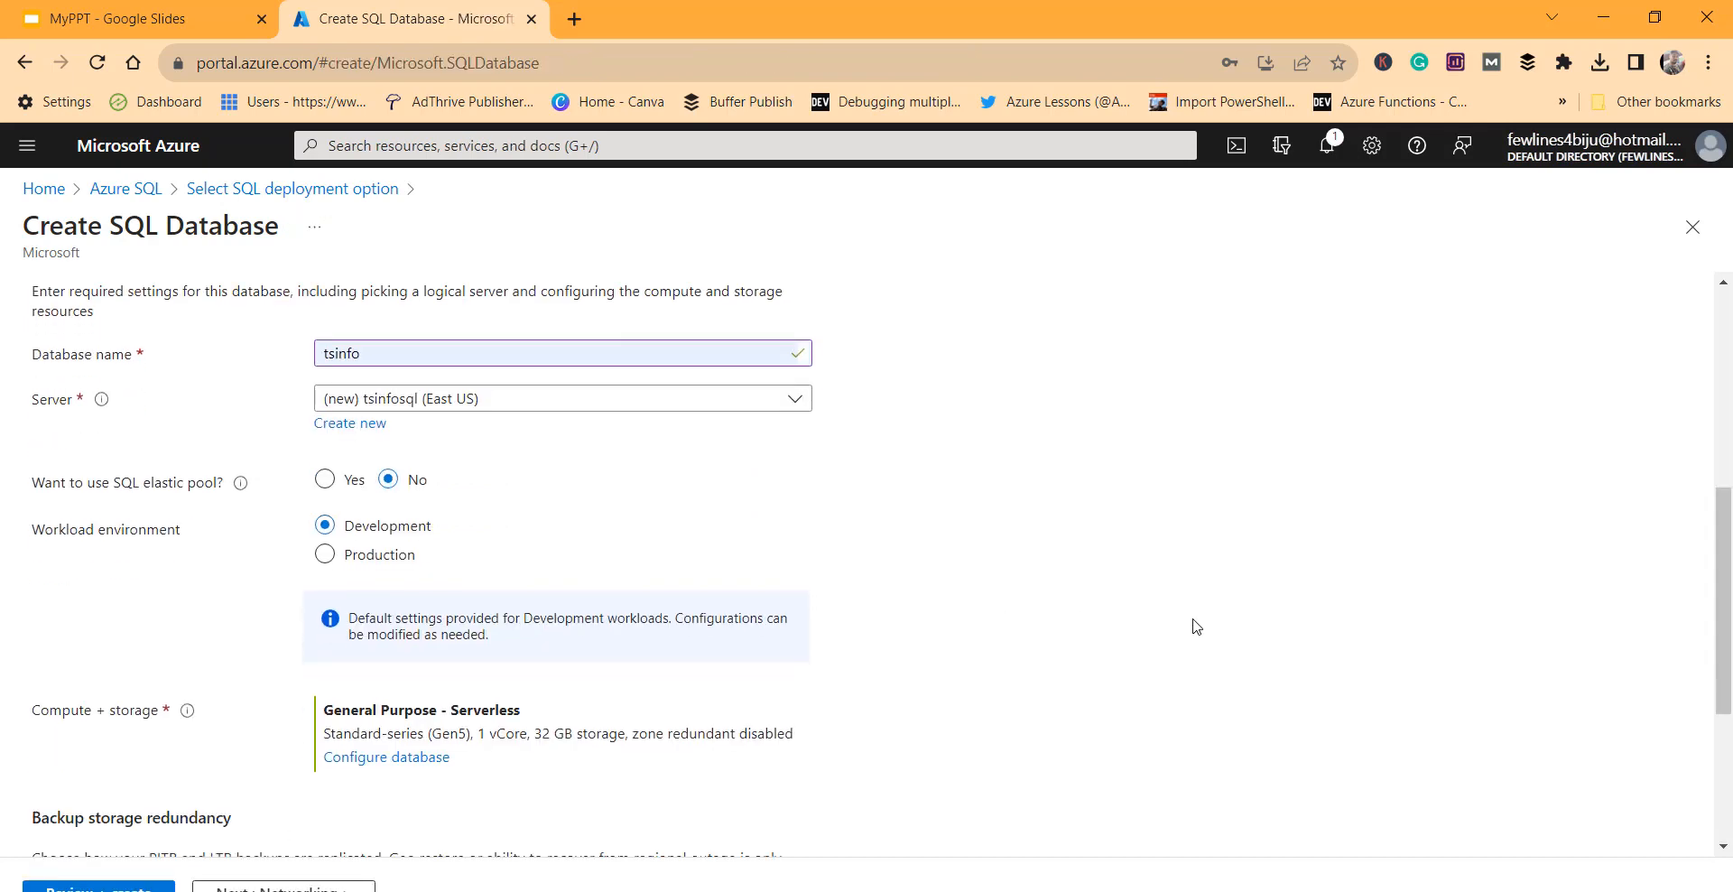
pyautogui.scroll(-3, 1196, 626)
pyautogui.scroll(5, 1066, 637)
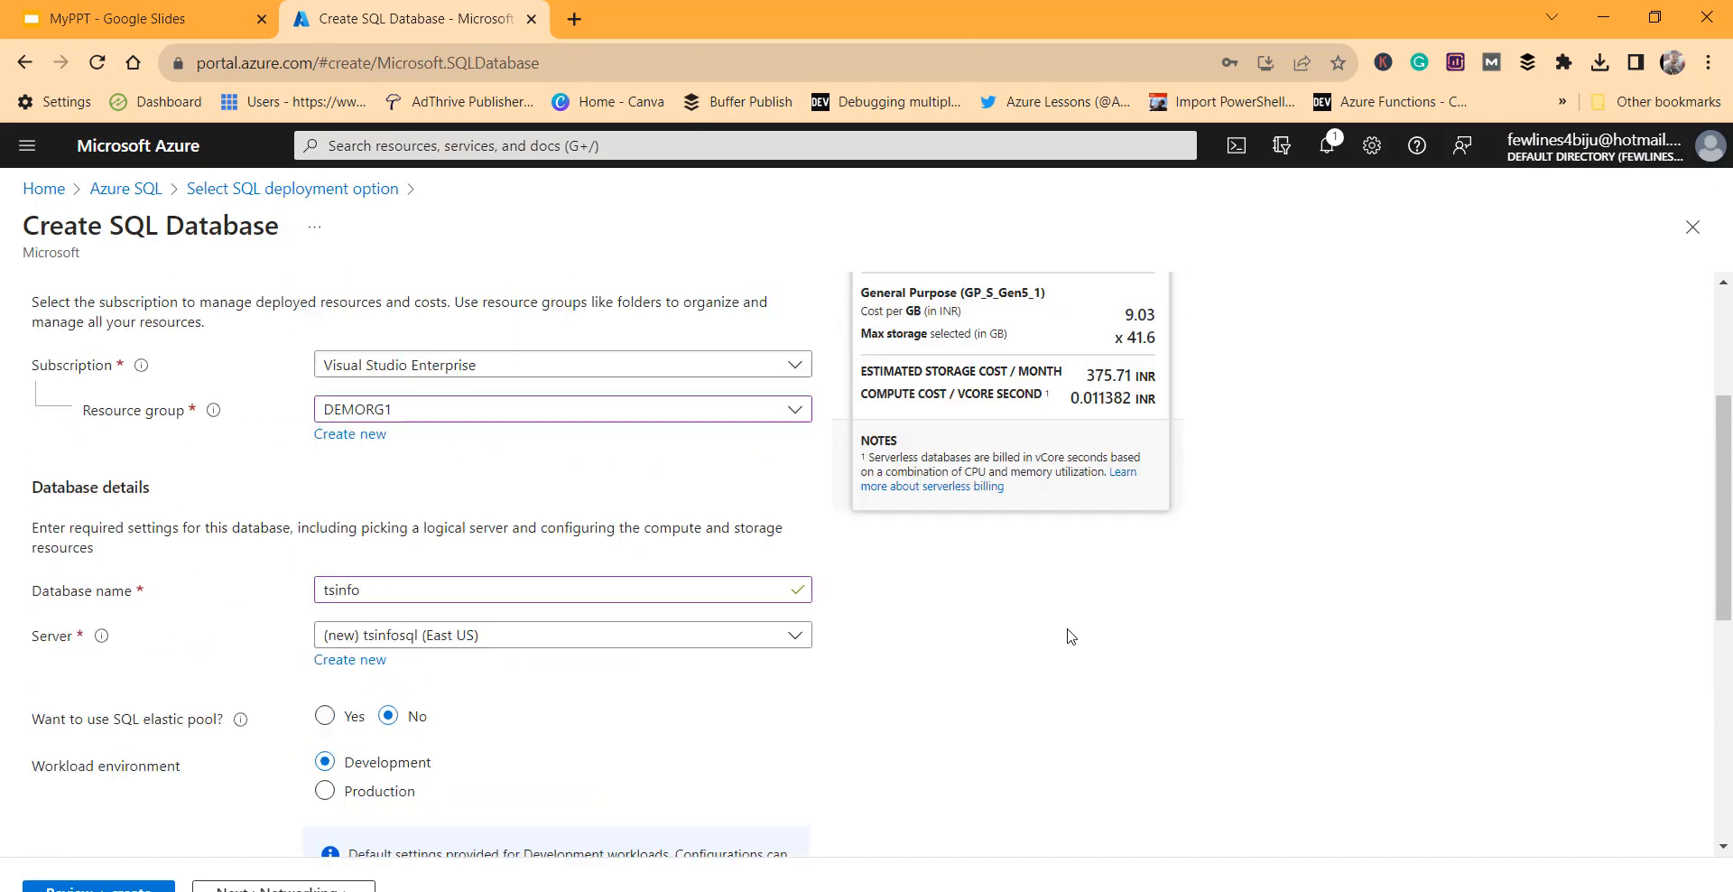
pyautogui.scroll(-2, 1067, 636)
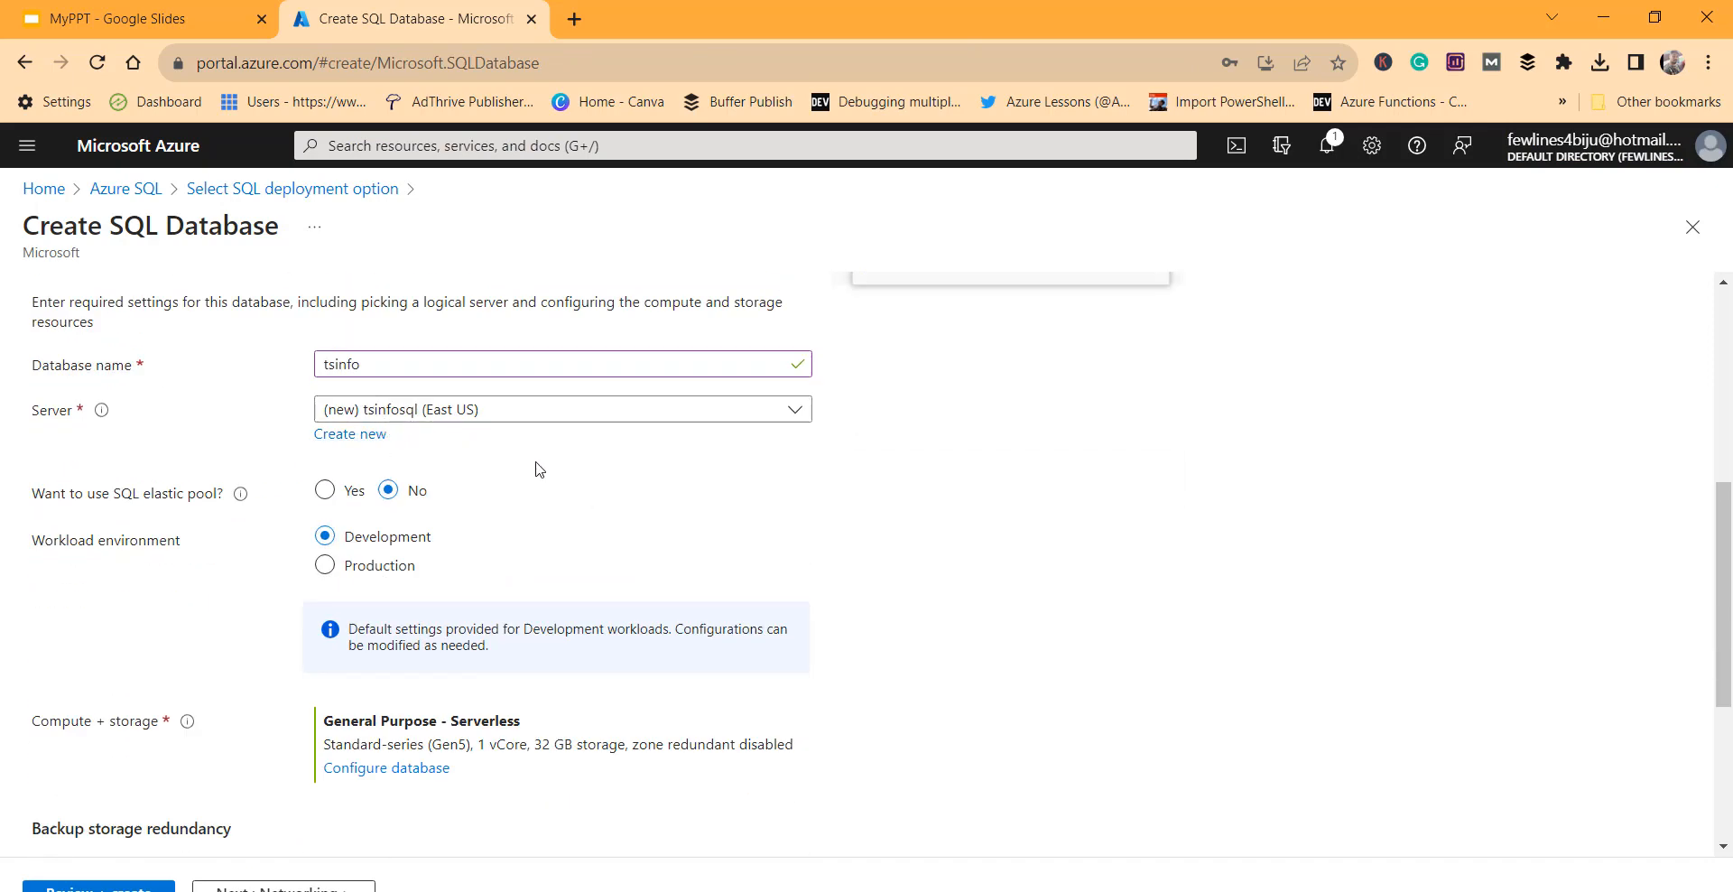
pyautogui.scroll(-2, 538, 467)
pyautogui.scroll(3, 323, 351)
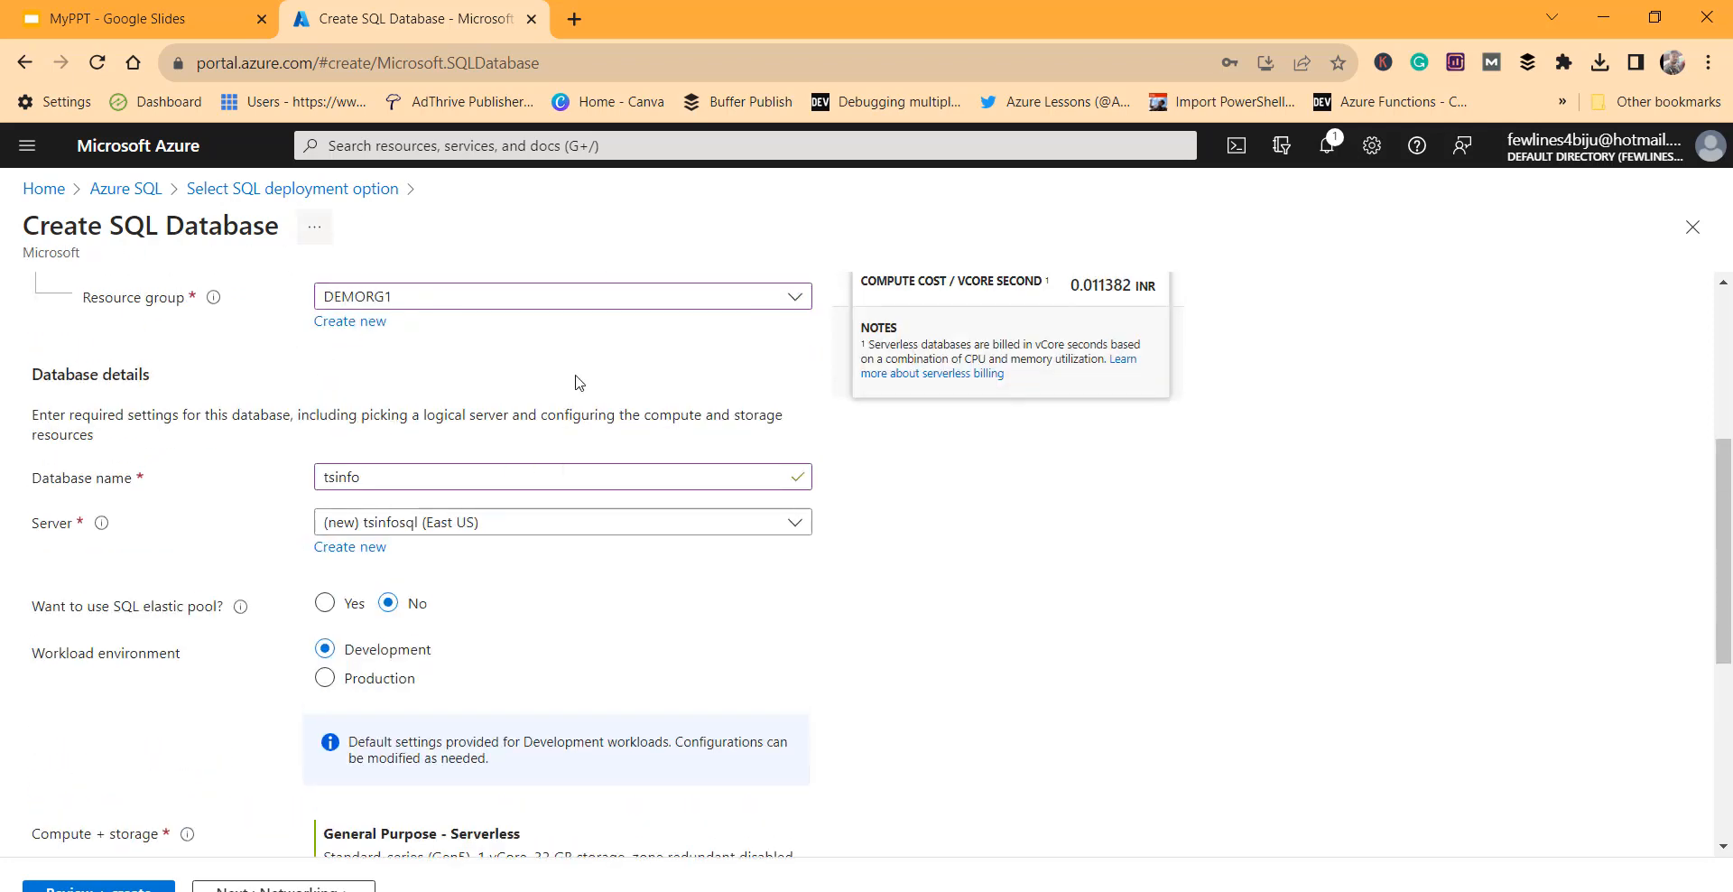
pyautogui.scroll(-2, 1026, 556)
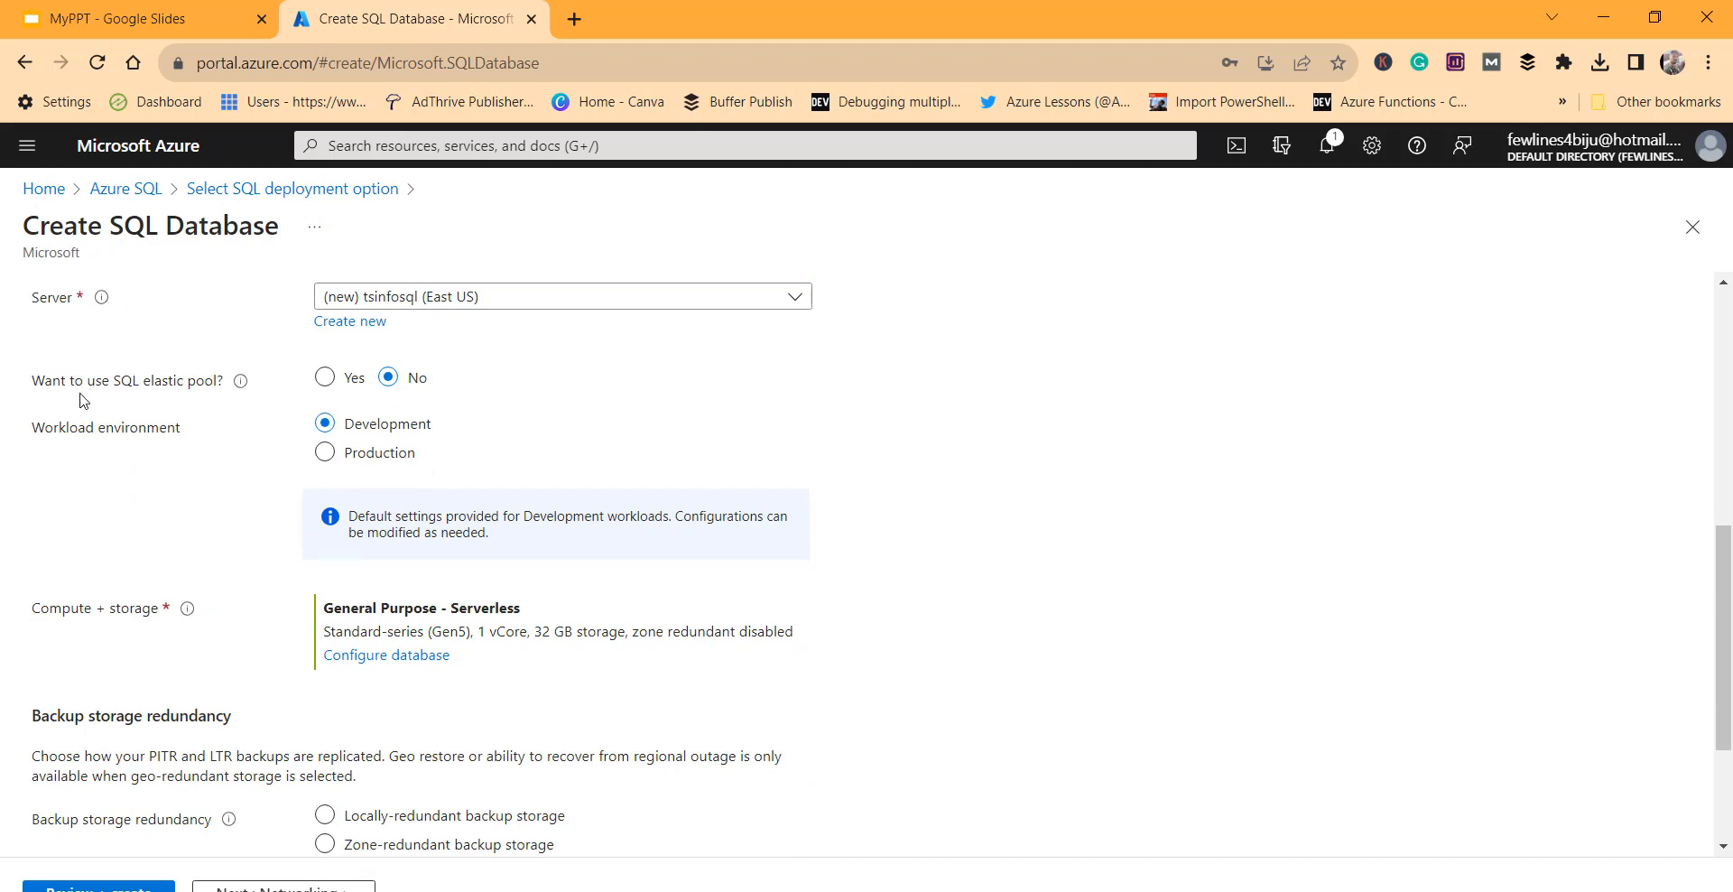
pyautogui.scroll(1, 177, 422)
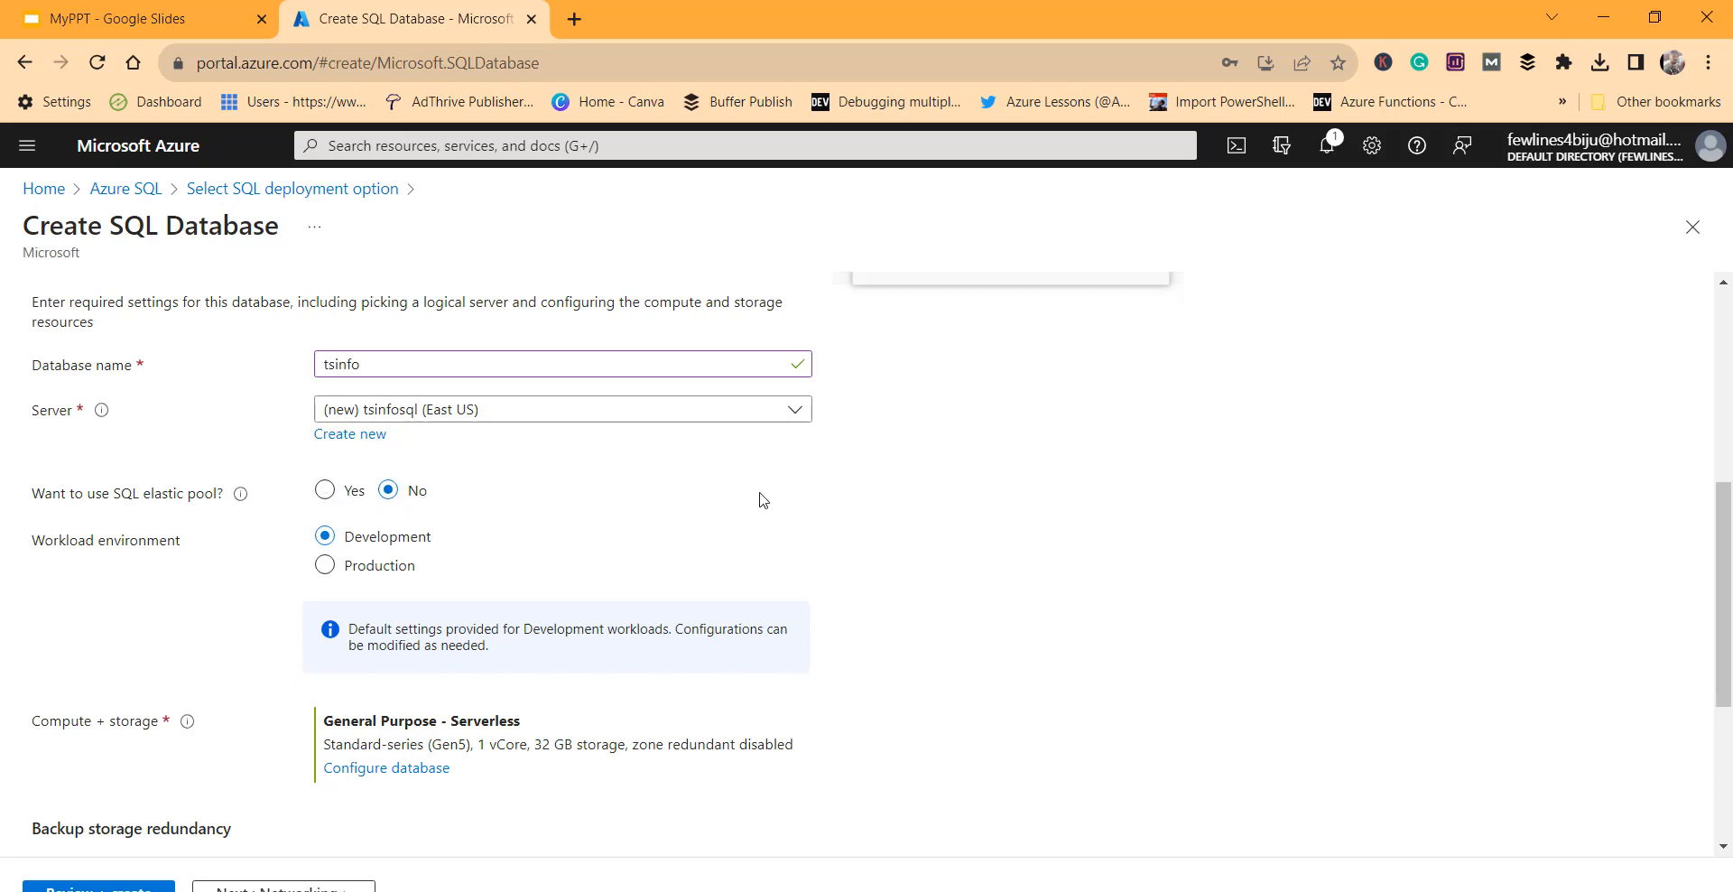
pyautogui.scroll(-1, 769, 497)
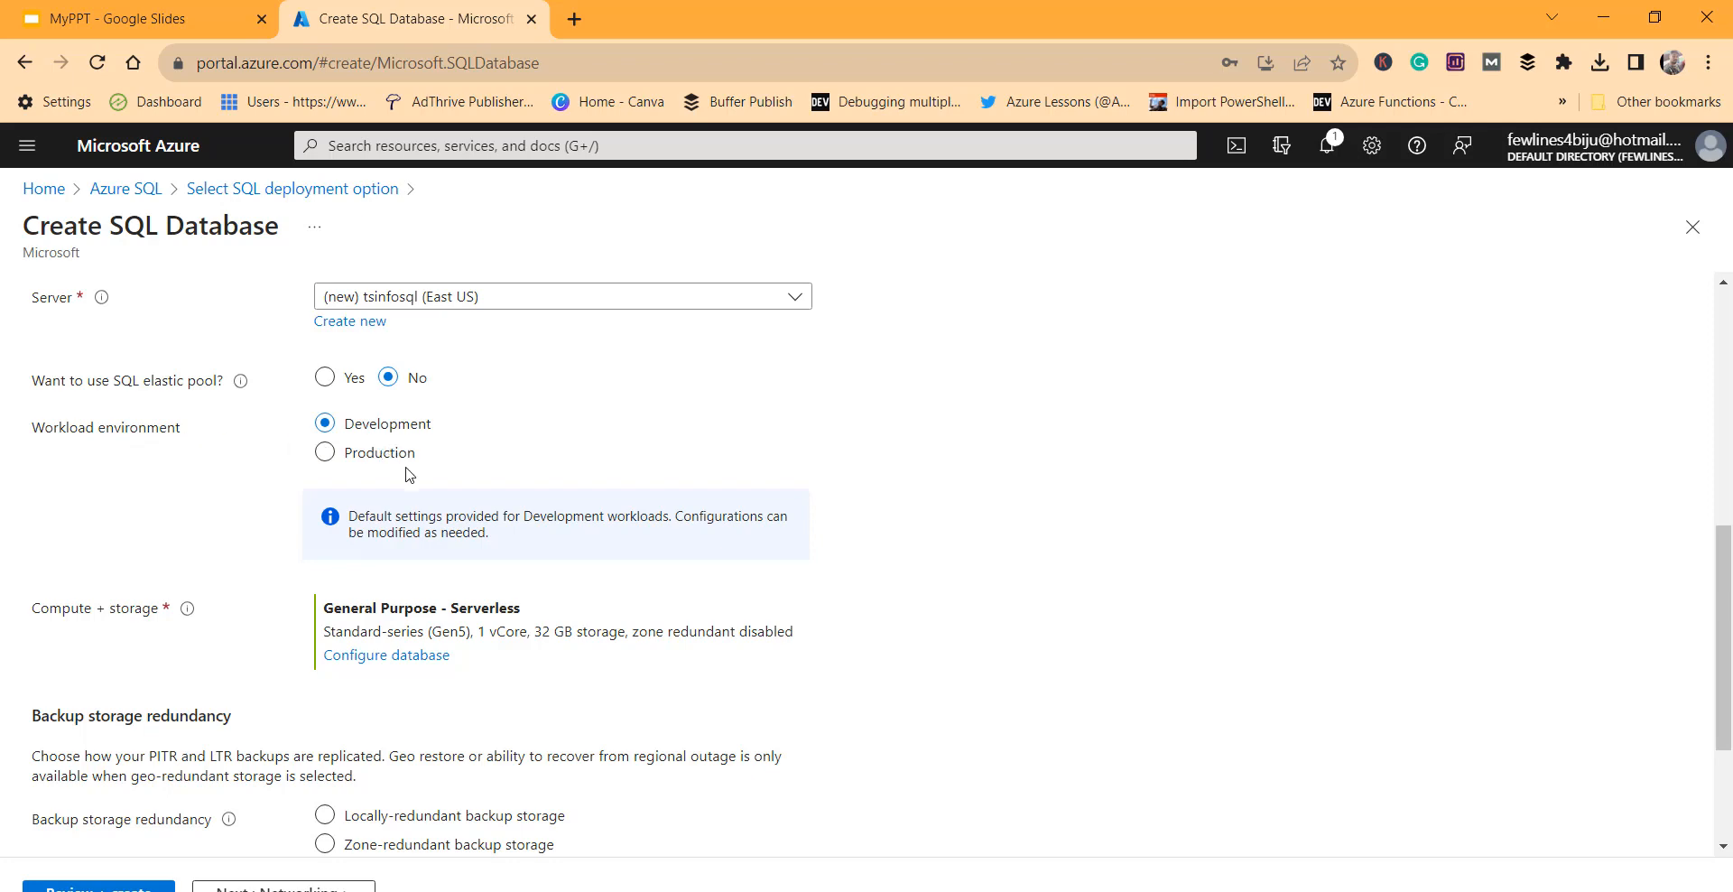
pyautogui.scroll(-2, 957, 525)
pyautogui.scroll(2, 947, 524)
pyautogui.scroll(-1, 762, 448)
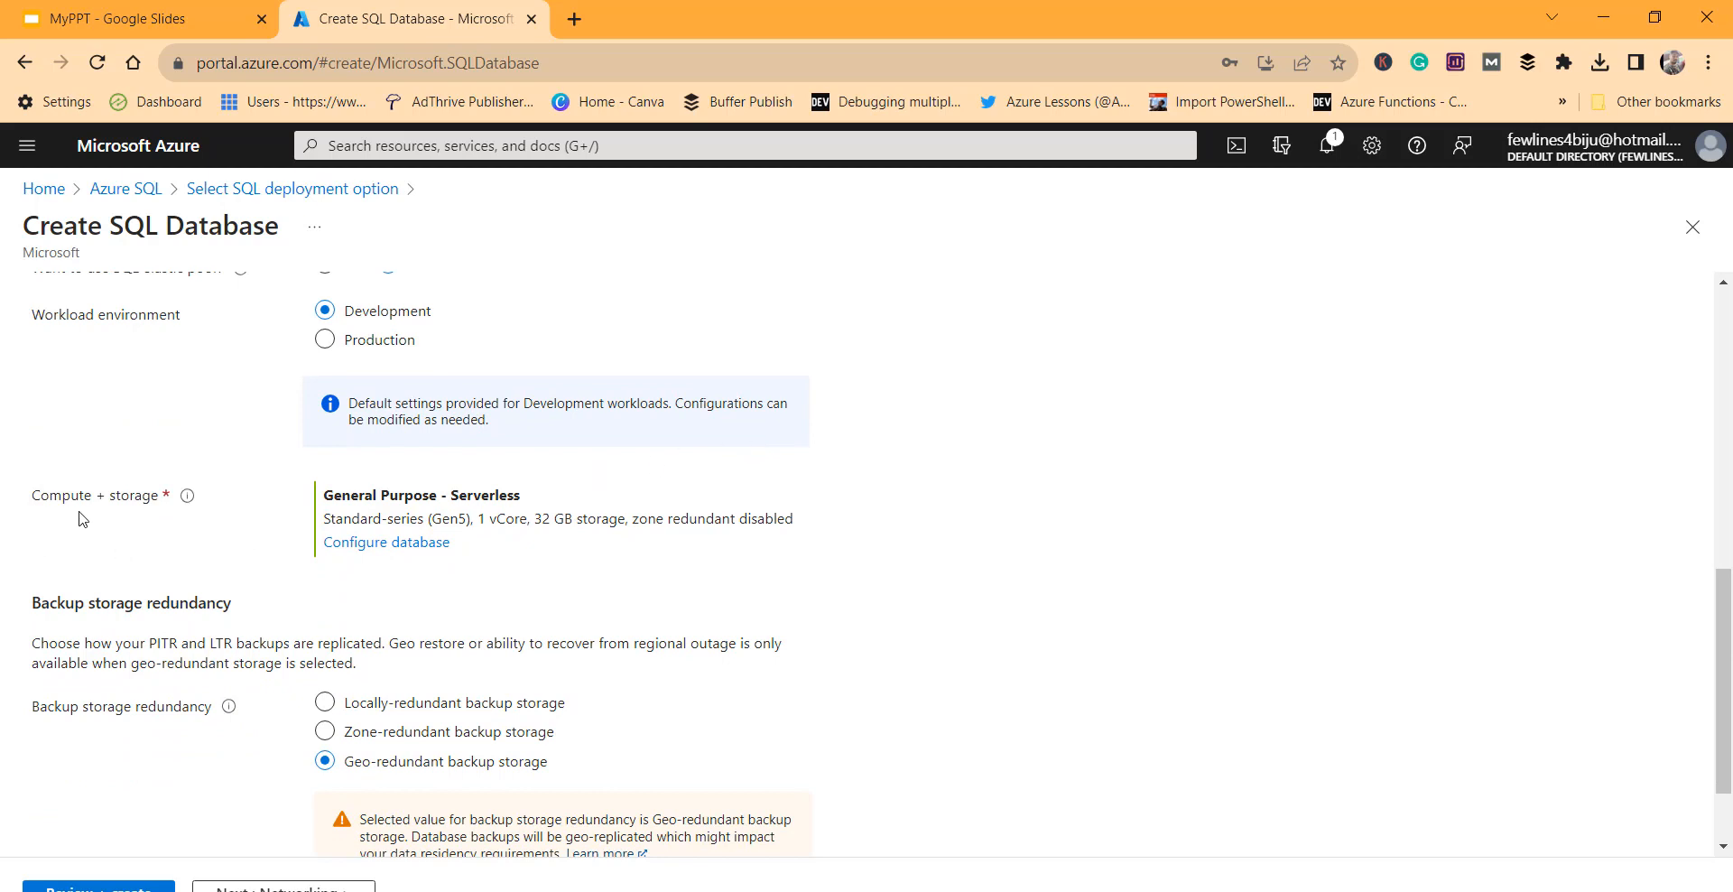
# - Open Configure database, try Hyperscale, then return to General Purpose serverless with 2/0.5 vCores
pyautogui.click(358, 544)
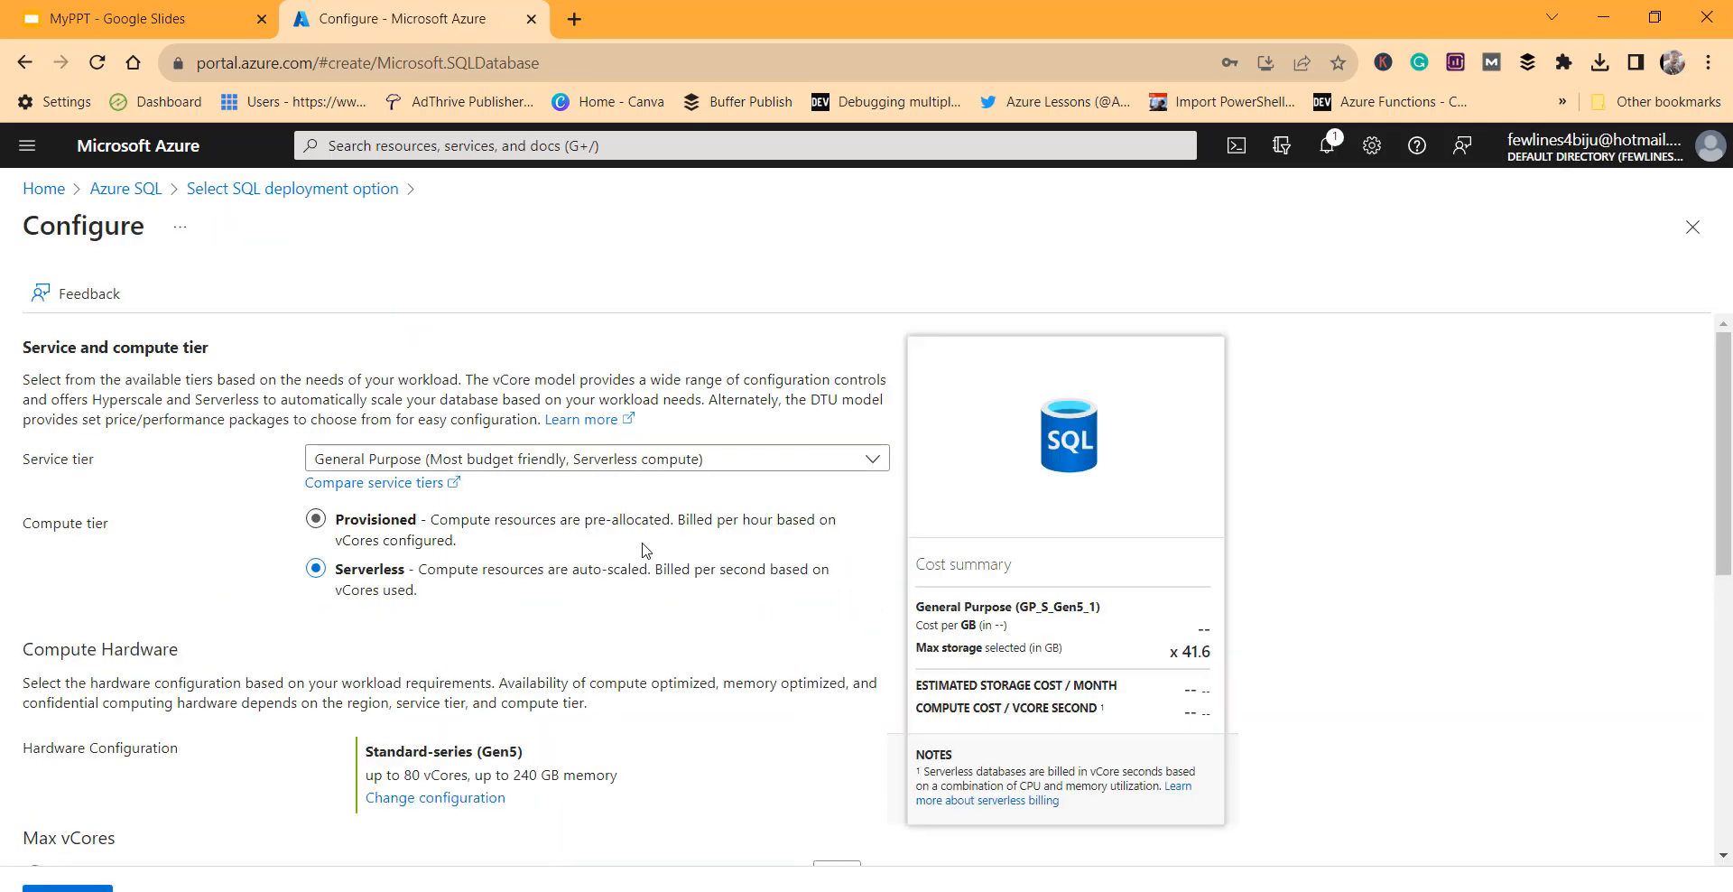
pyautogui.click(672, 471)
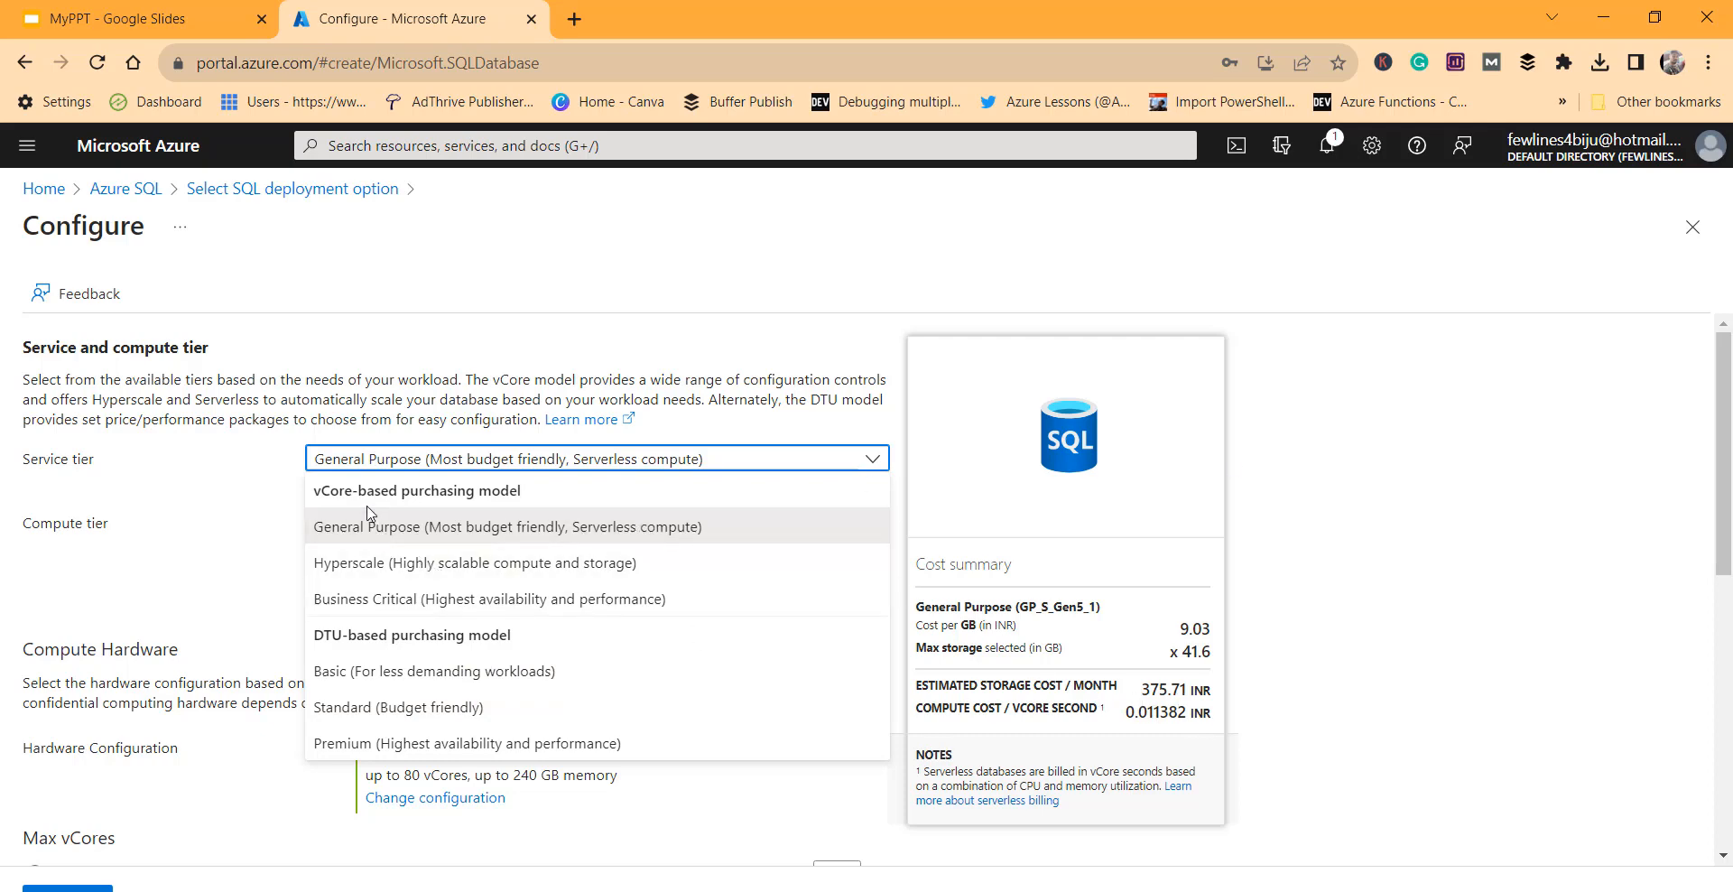
pyautogui.click(361, 564)
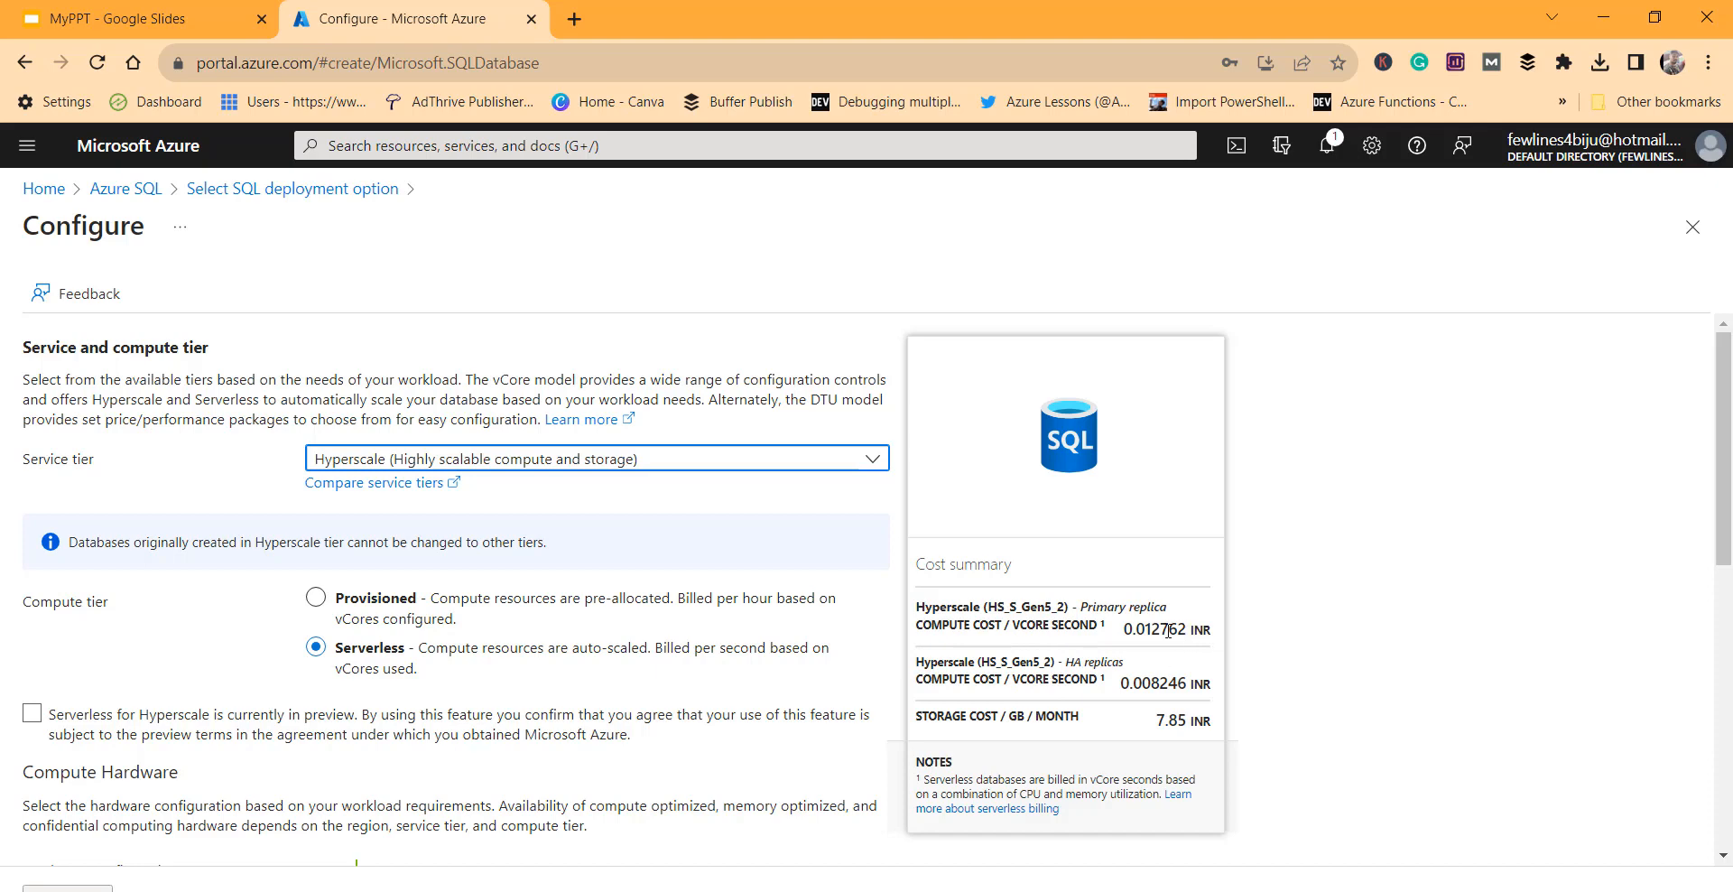
pyautogui.scroll(-4, 1168, 630)
pyautogui.scroll(4, 377, 517)
pyautogui.click(782, 458)
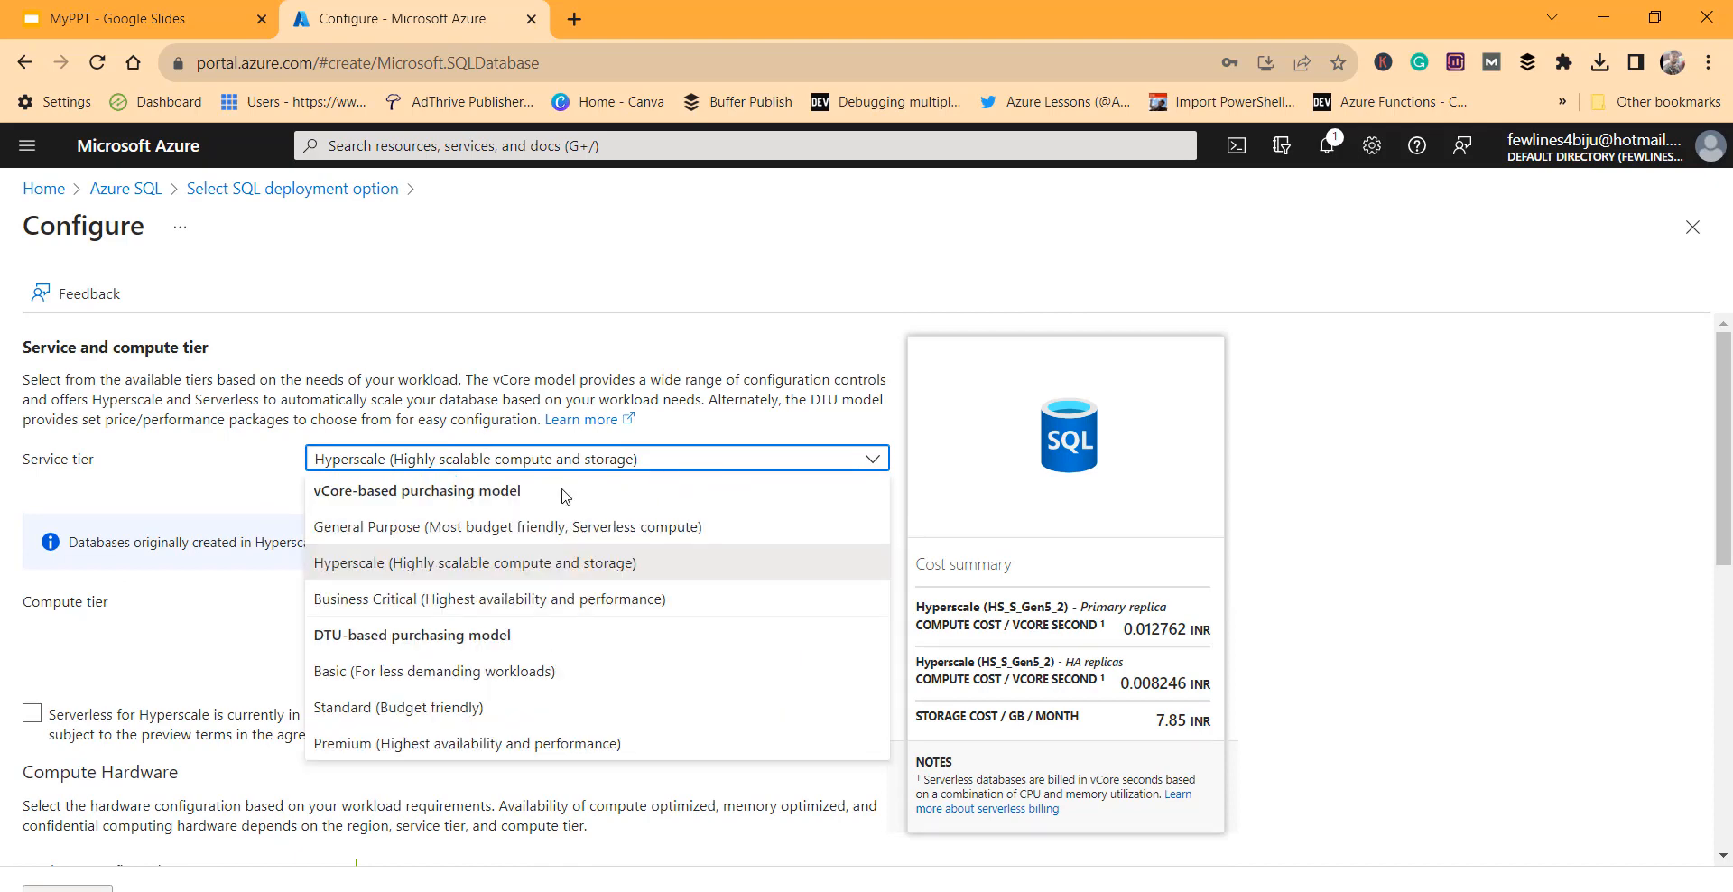
pyautogui.click(478, 531)
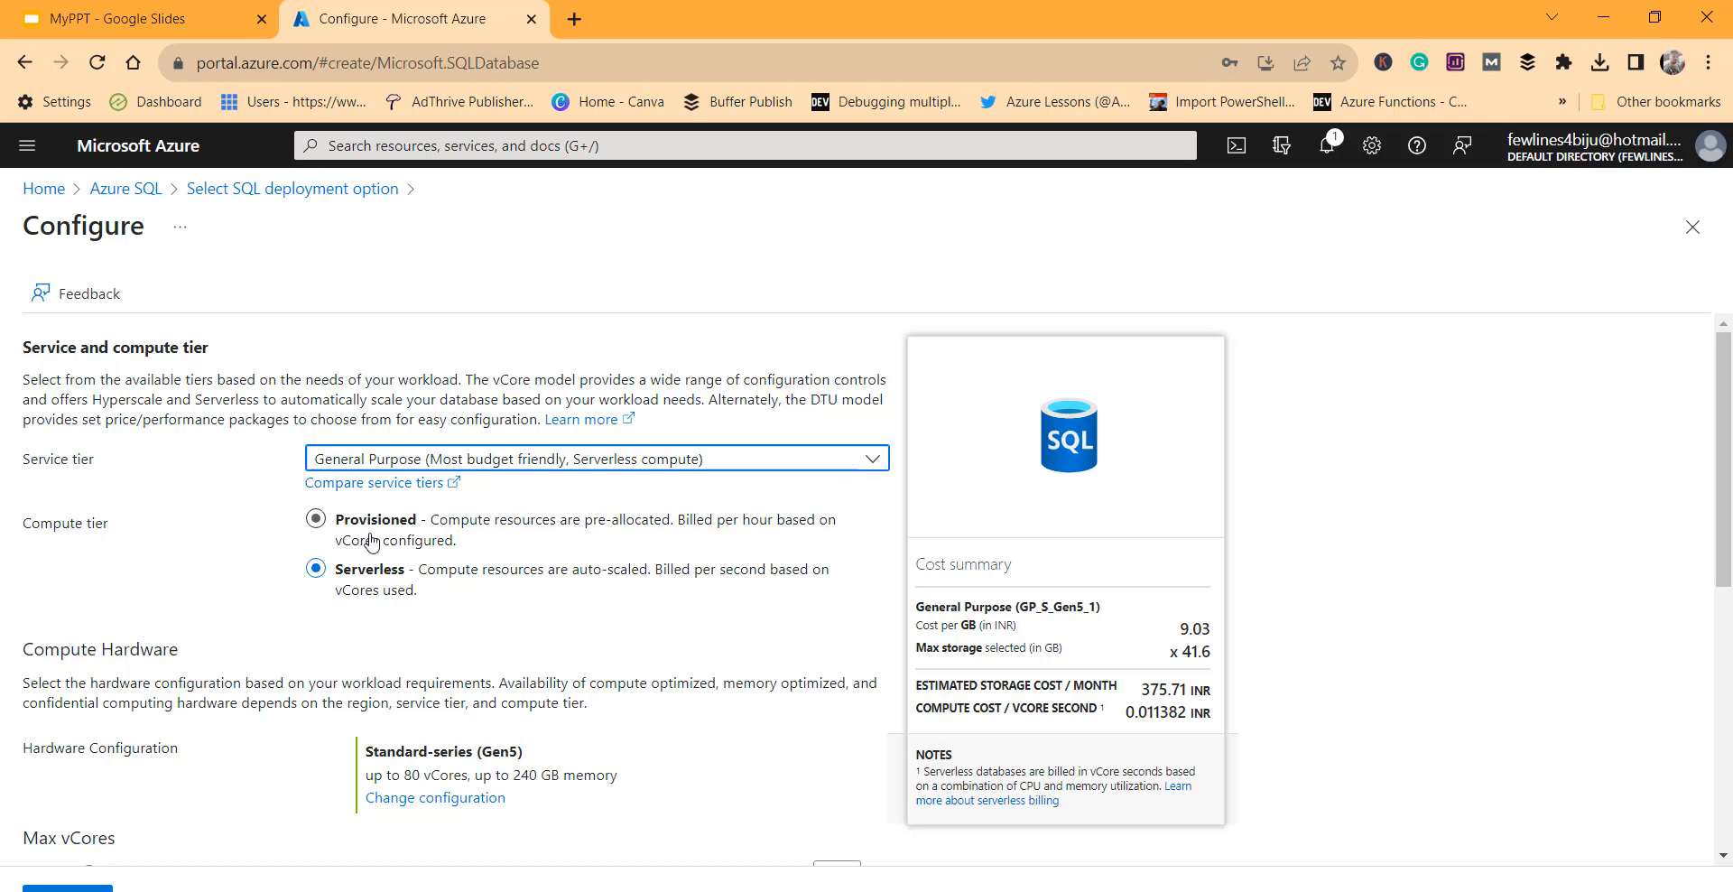
pyautogui.scroll(-1, 480, 611)
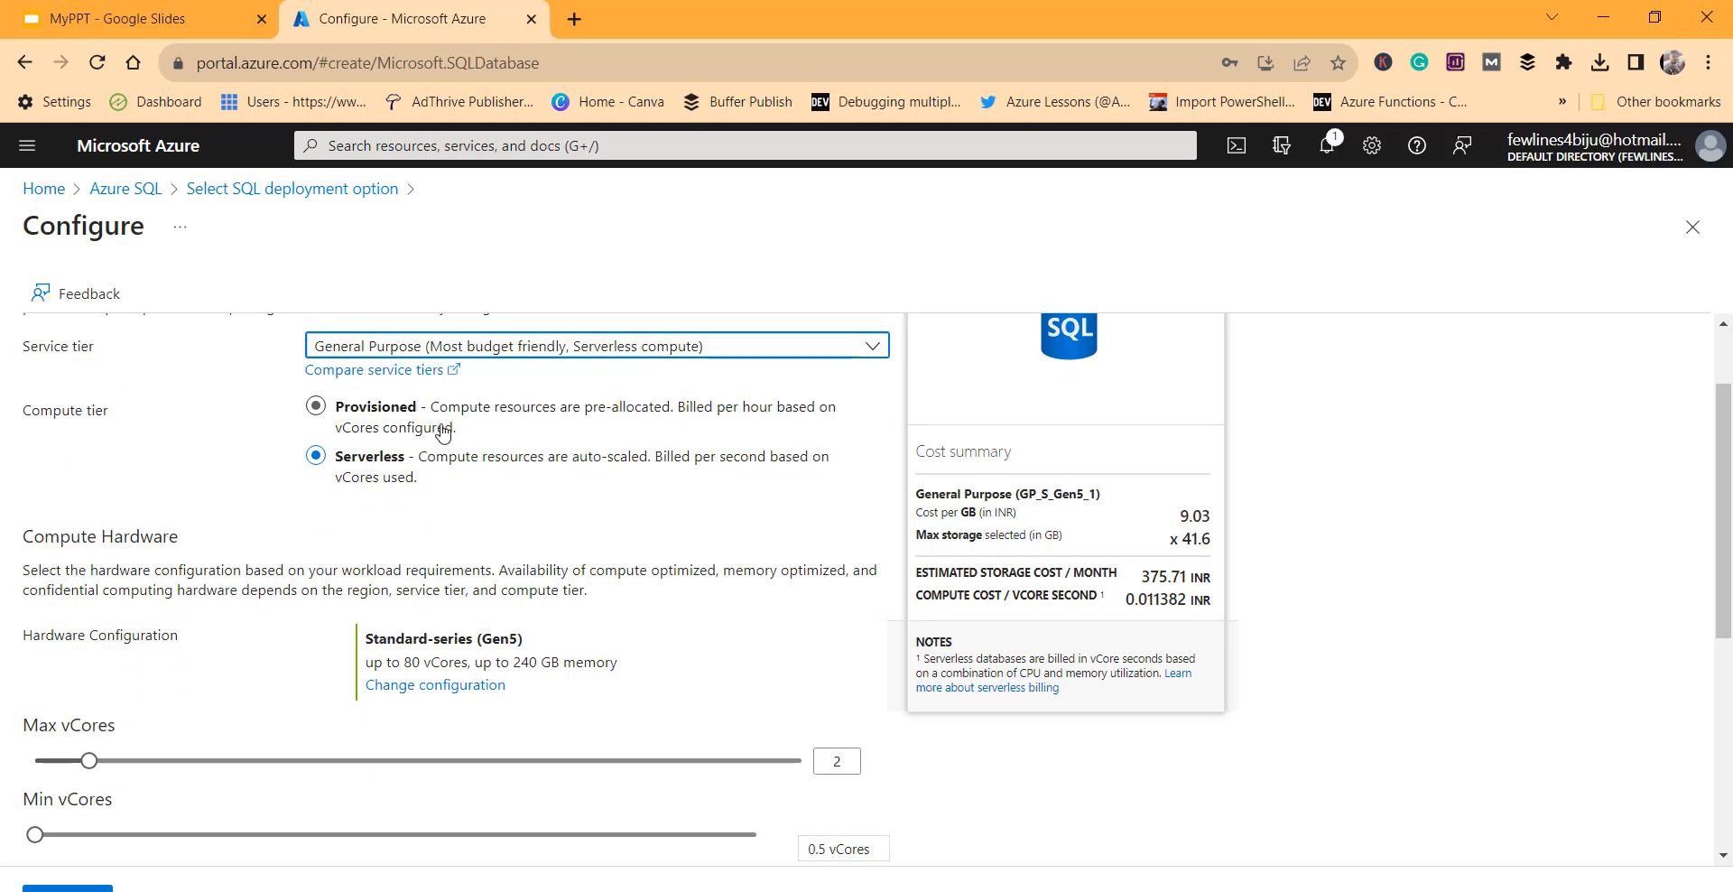
pyautogui.scroll(-2, 611, 542)
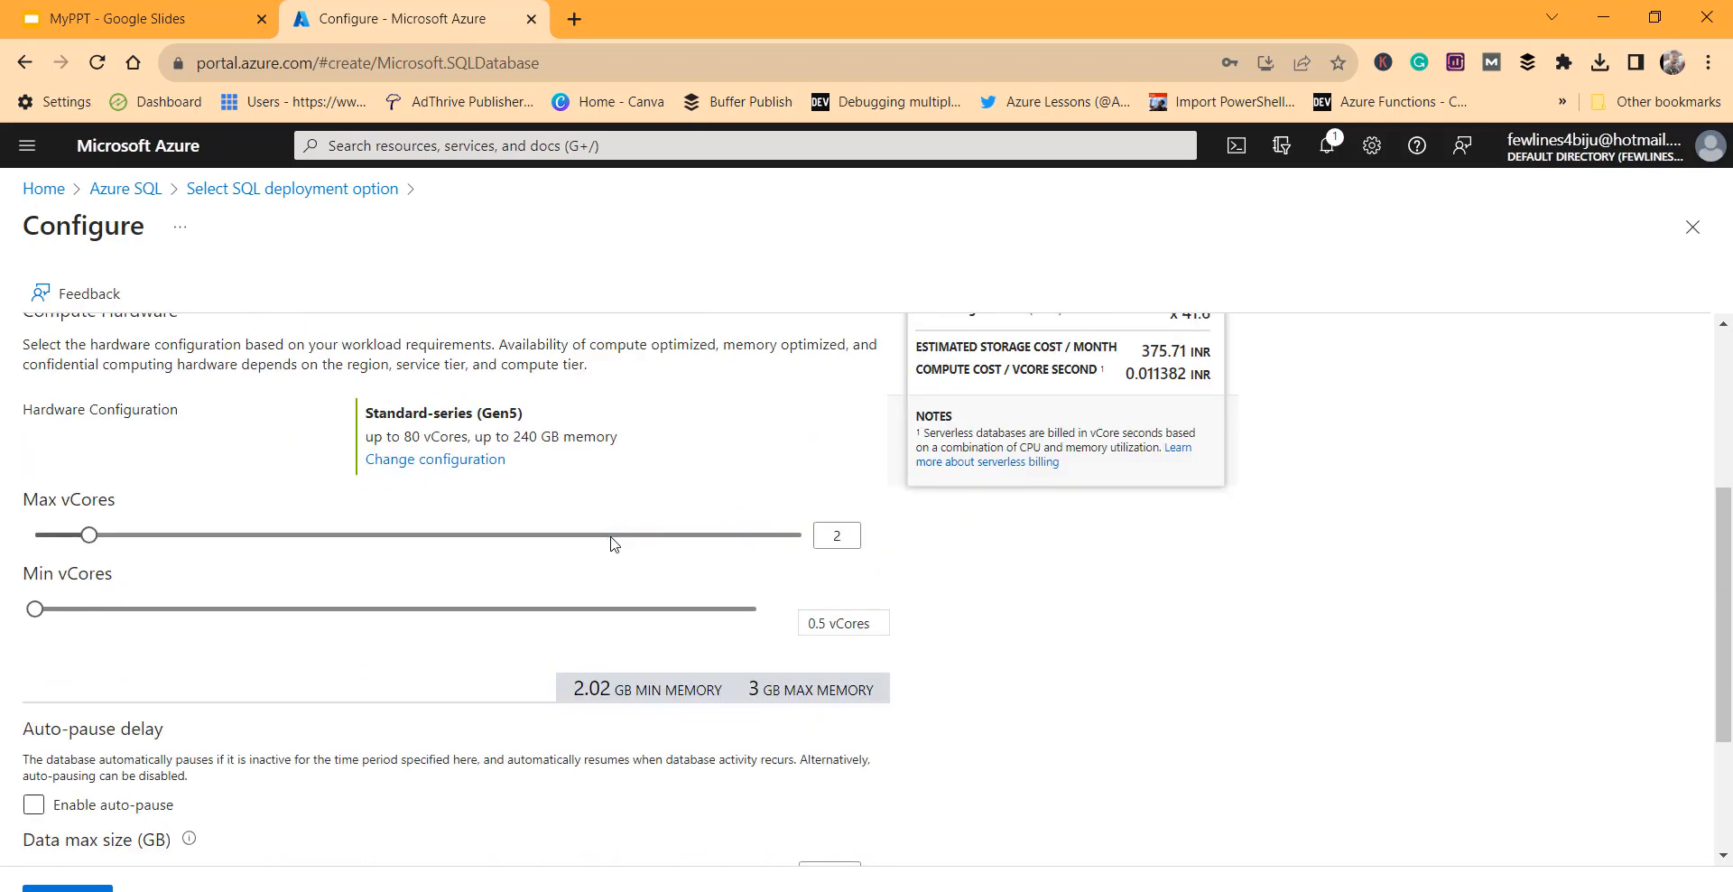
pyautogui.scroll(1, 611, 542)
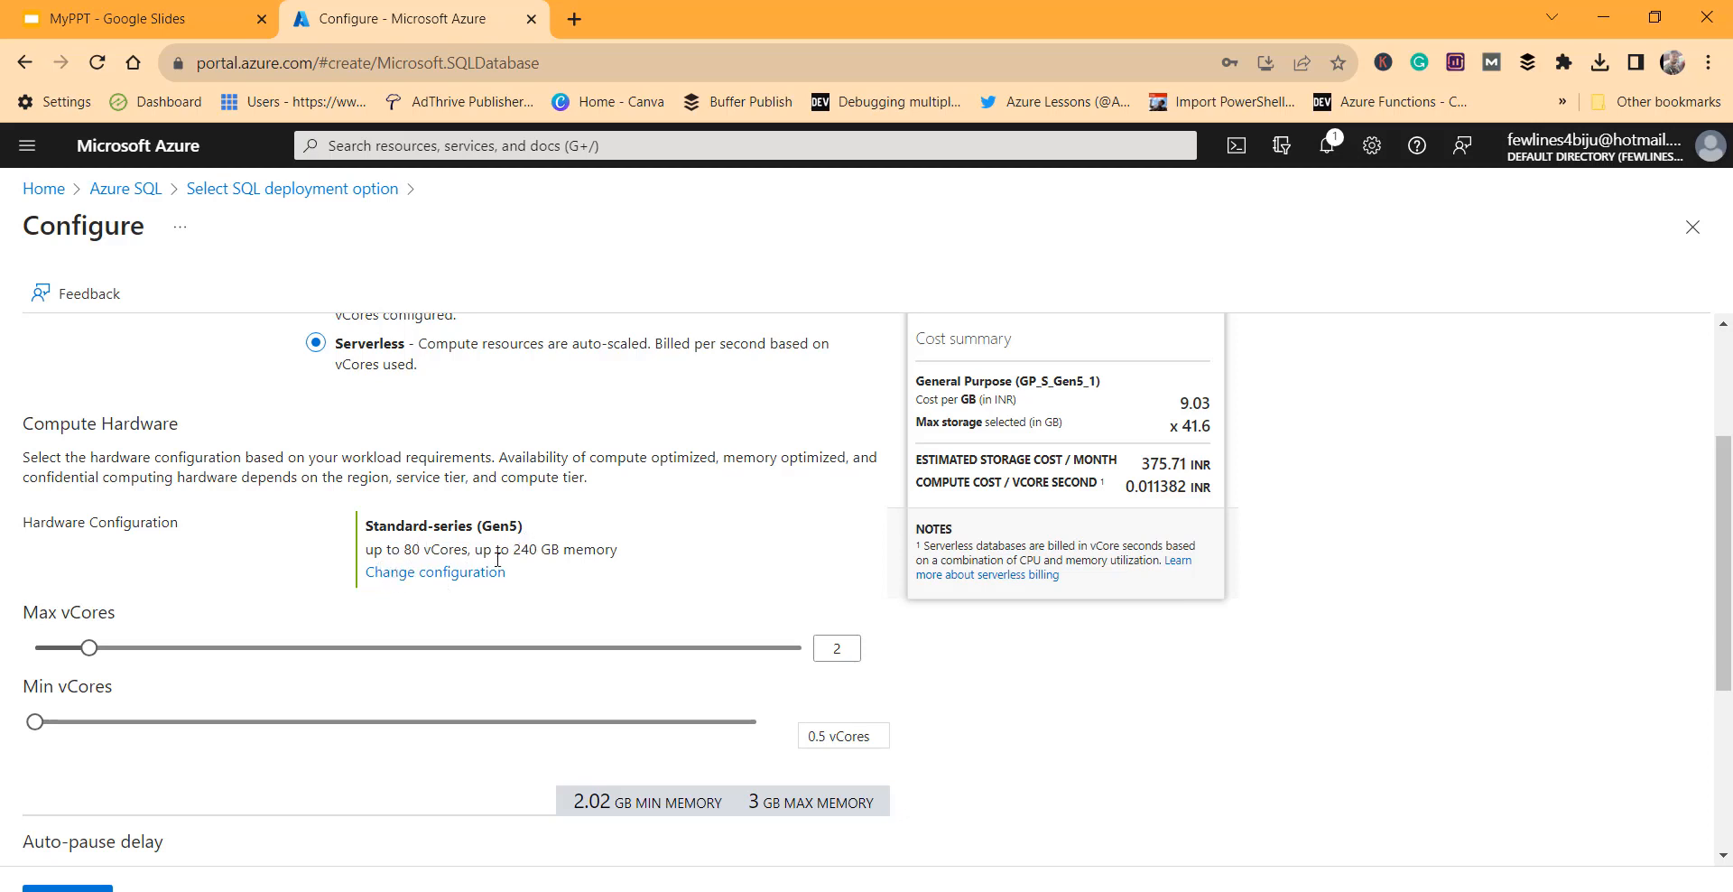
pyautogui.click(408, 580)
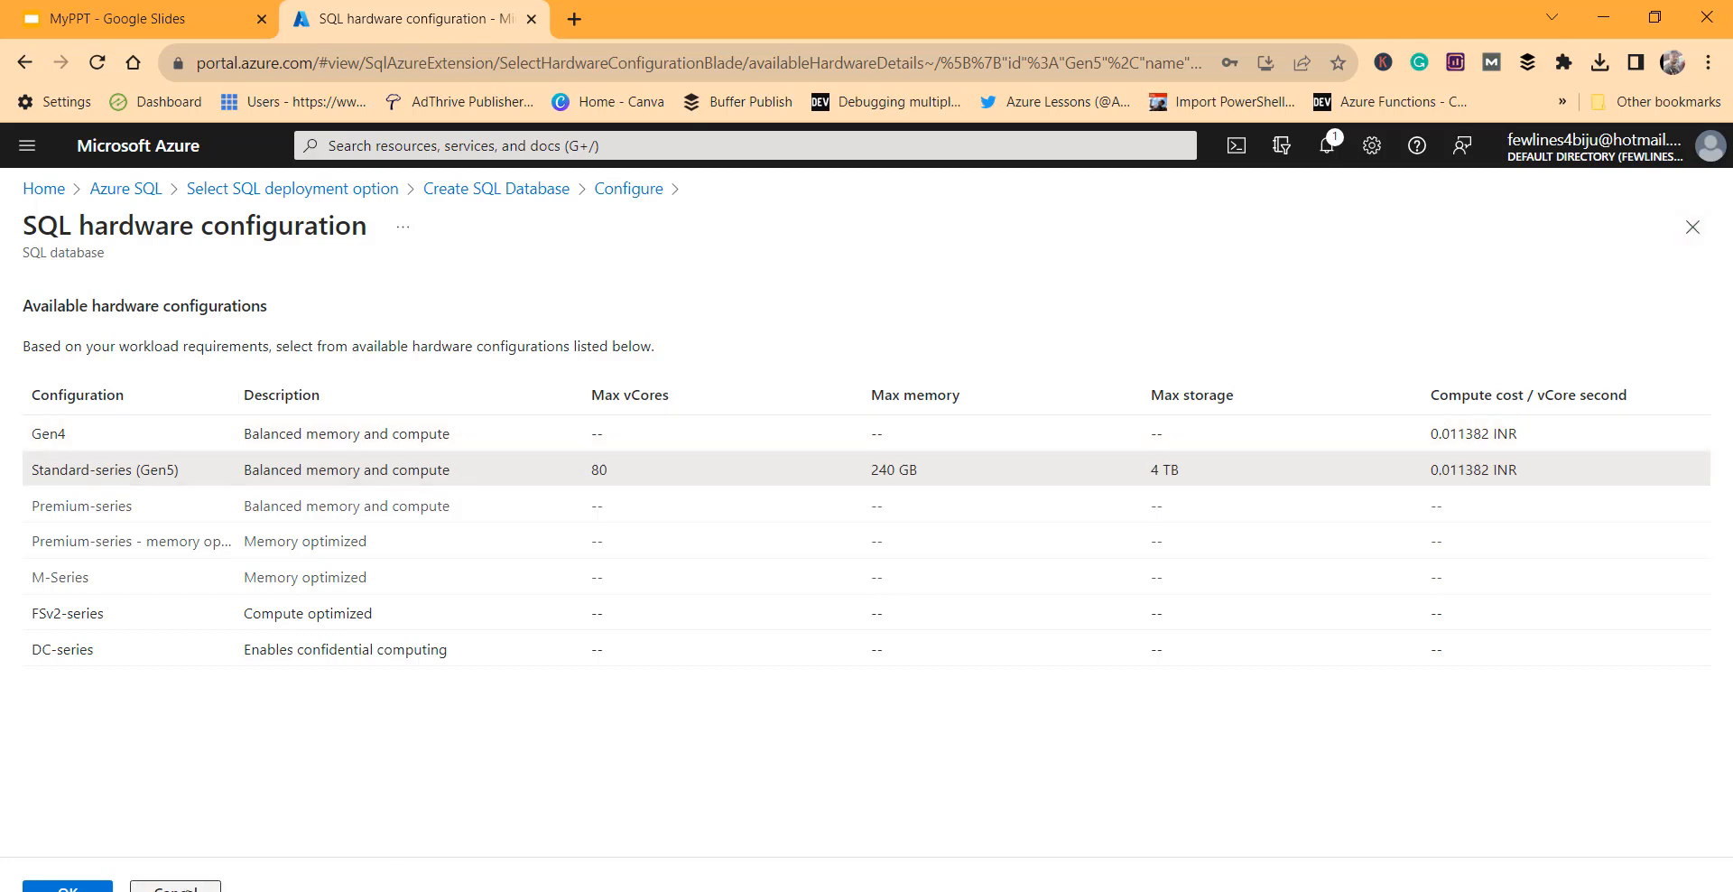
pyautogui.click(177, 887)
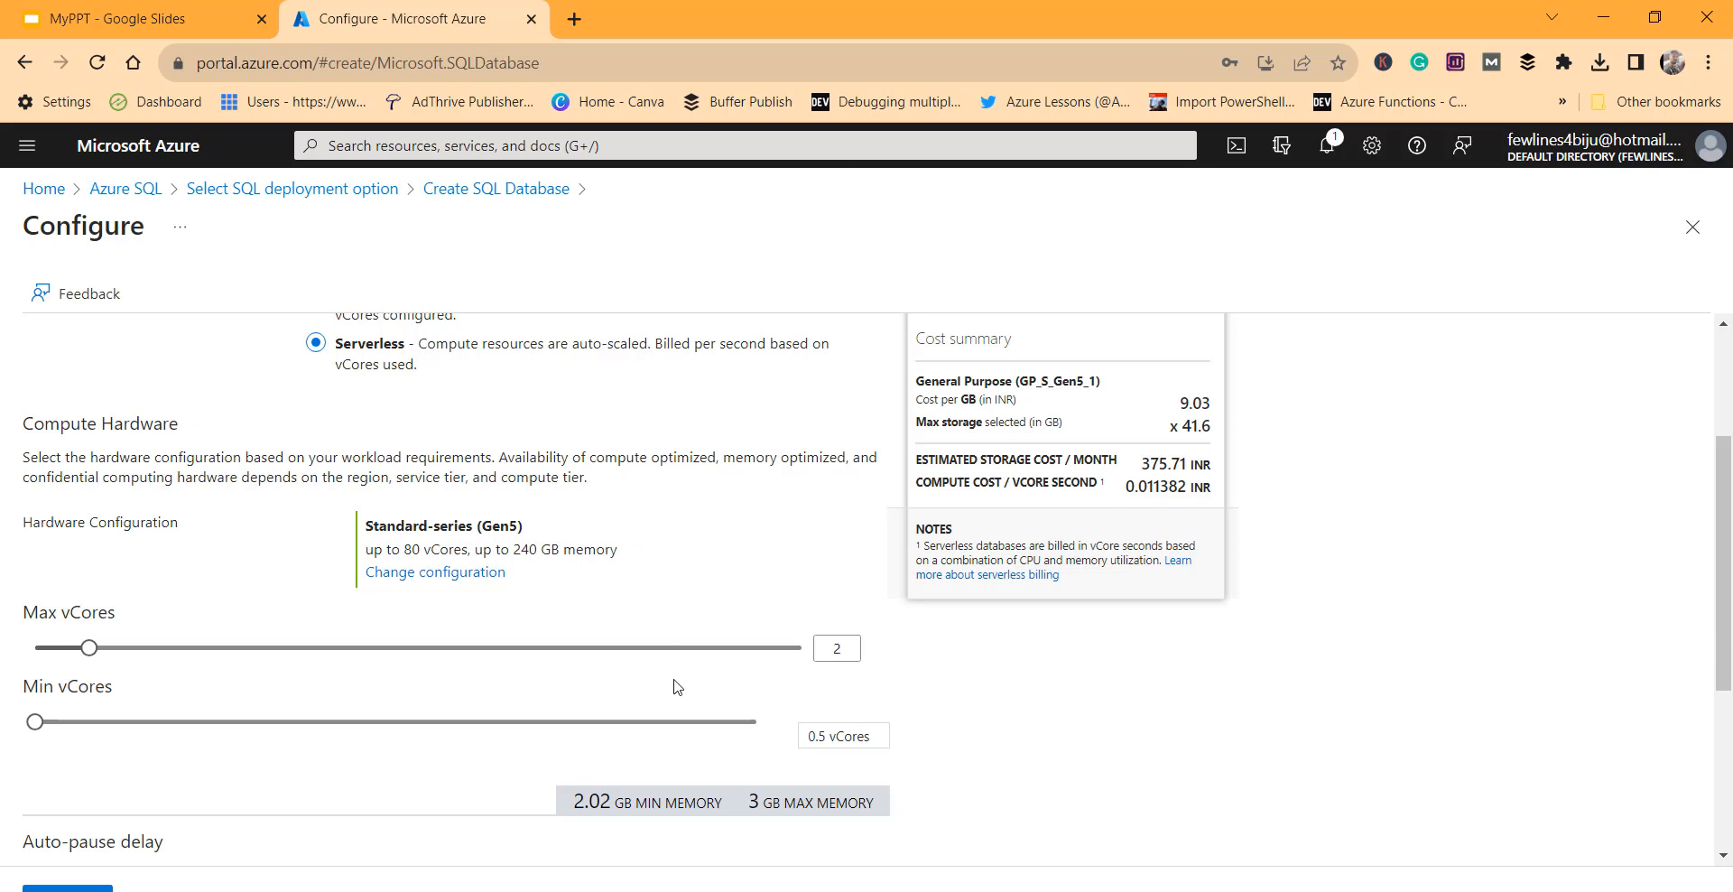
# - Set Data max size to 32 GB, with auto-pause disabled and zone redundancy at No
pyautogui.scroll(-1, 678, 686)
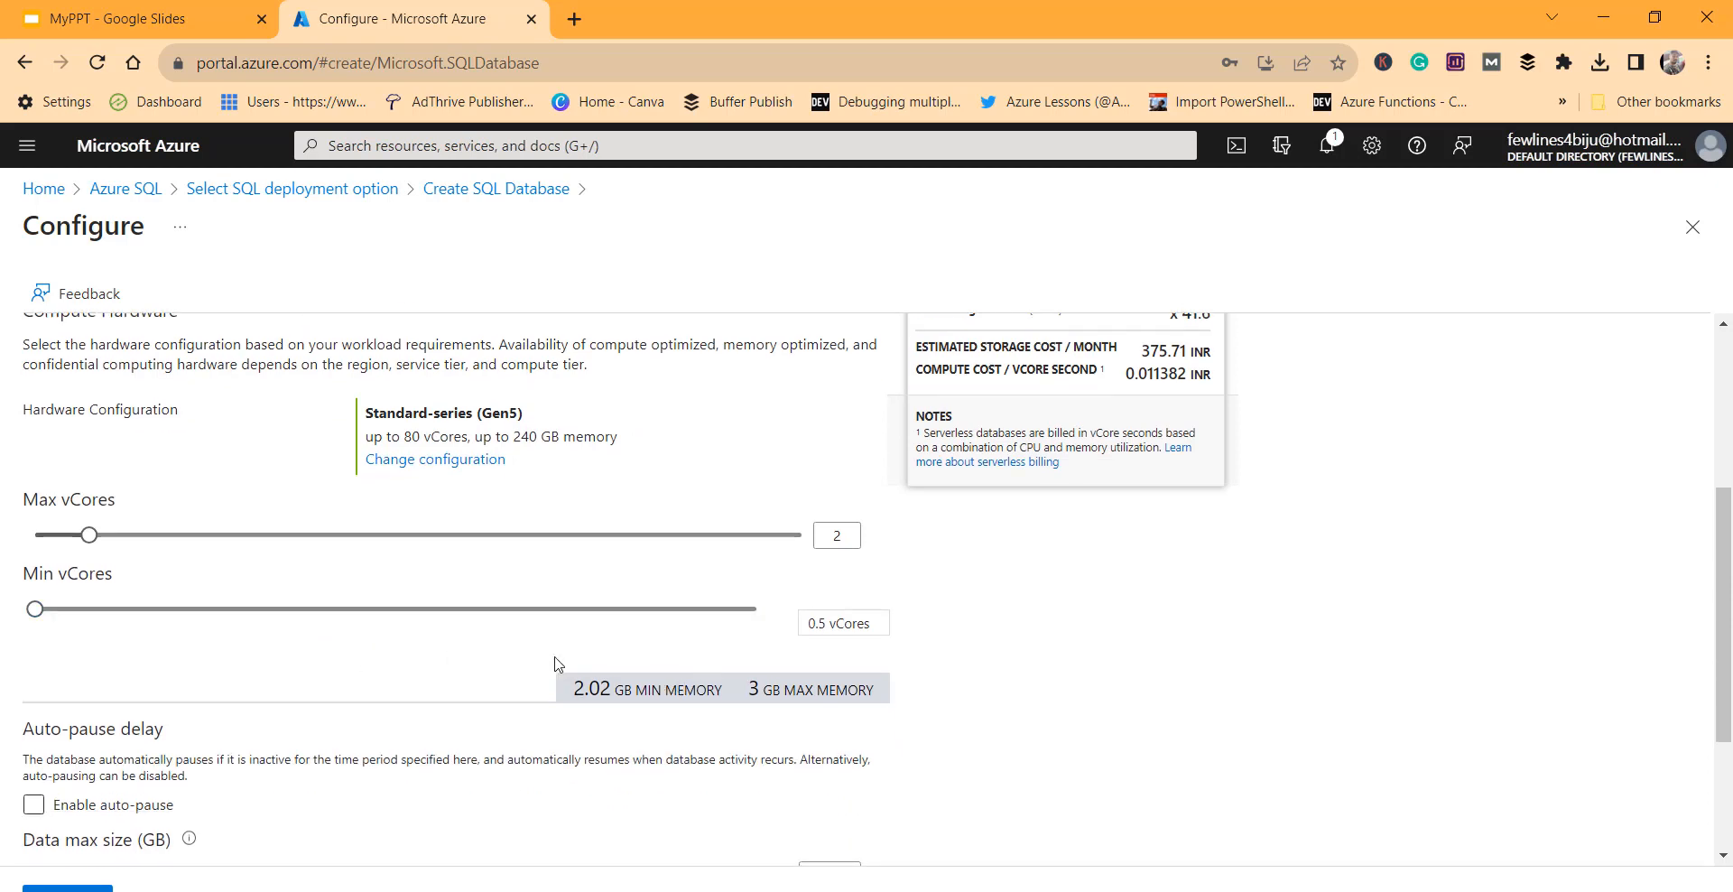
pyautogui.scroll(-1, 557, 663)
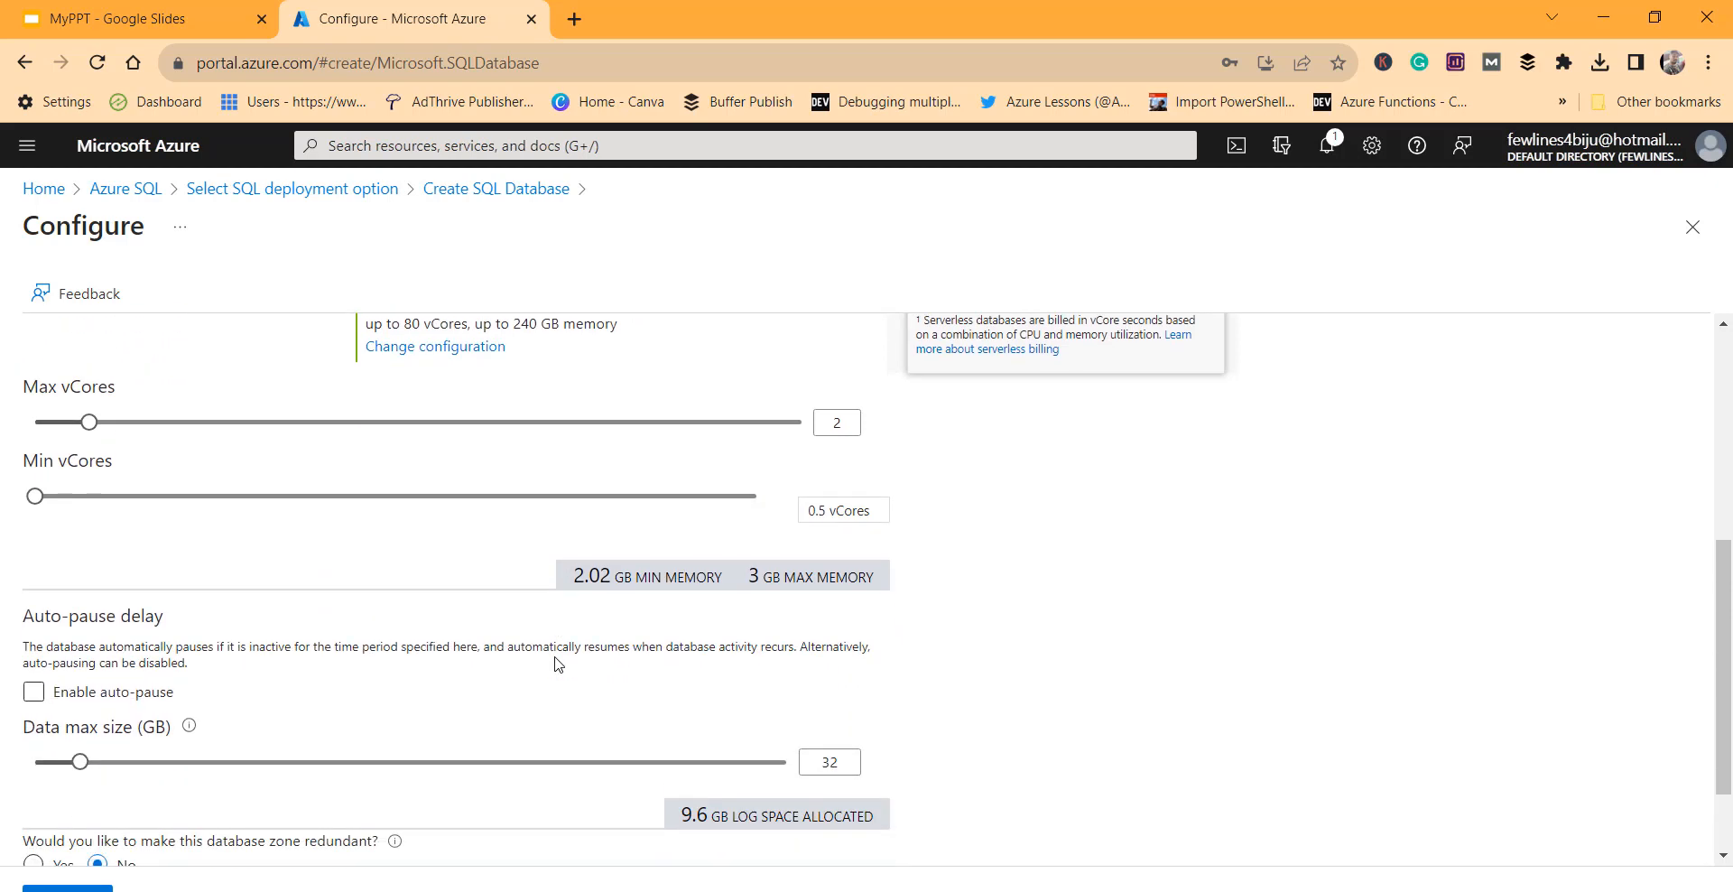
pyautogui.scroll(-1, 556, 663)
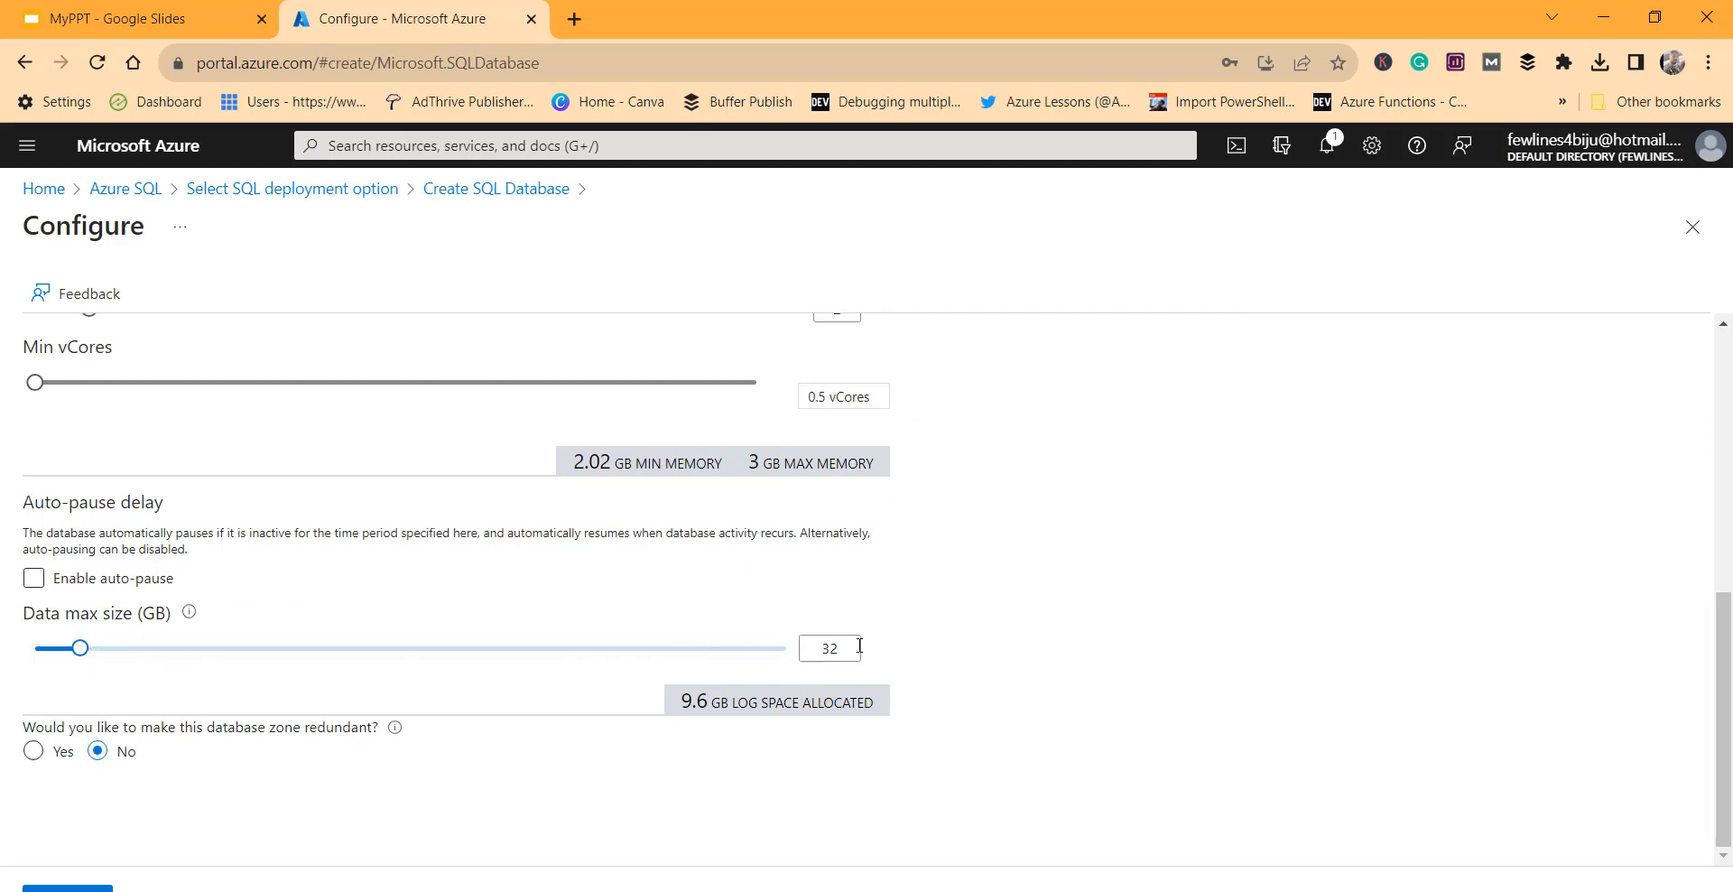
pyautogui.moveTo(85, 656)
pyautogui.mouseDown()
pyautogui.moveTo(162, 656)
pyautogui.moveTo(79, 658)
pyautogui.mouseUp()
pyautogui.scroll(3, 189, 620)
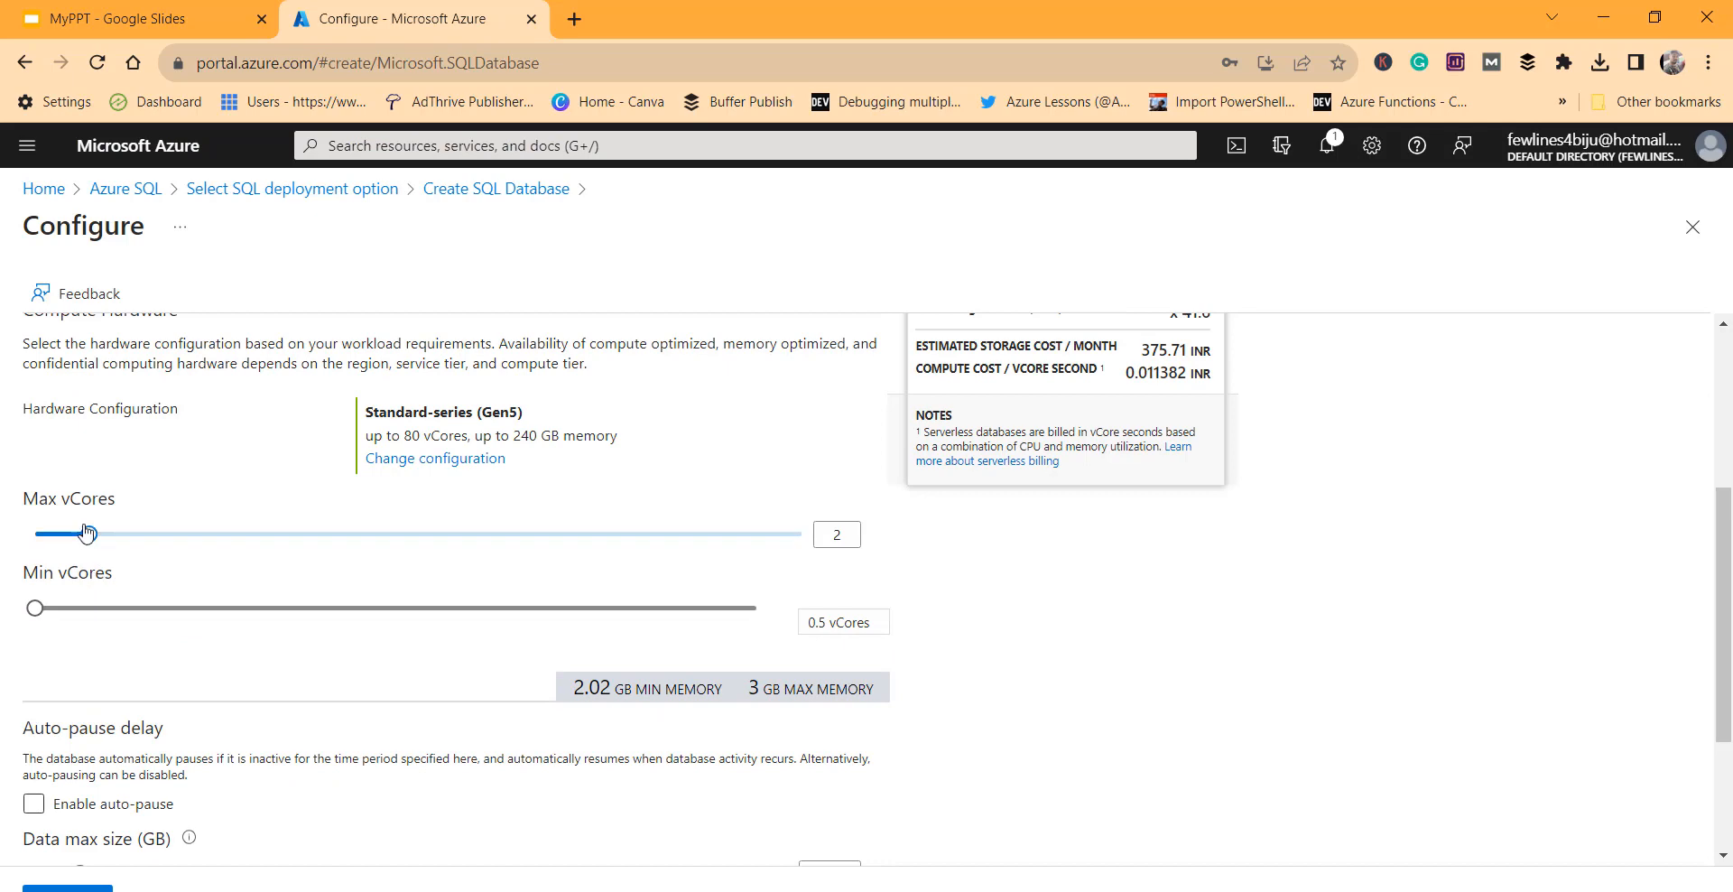
pyautogui.scroll(-3, 466, 682)
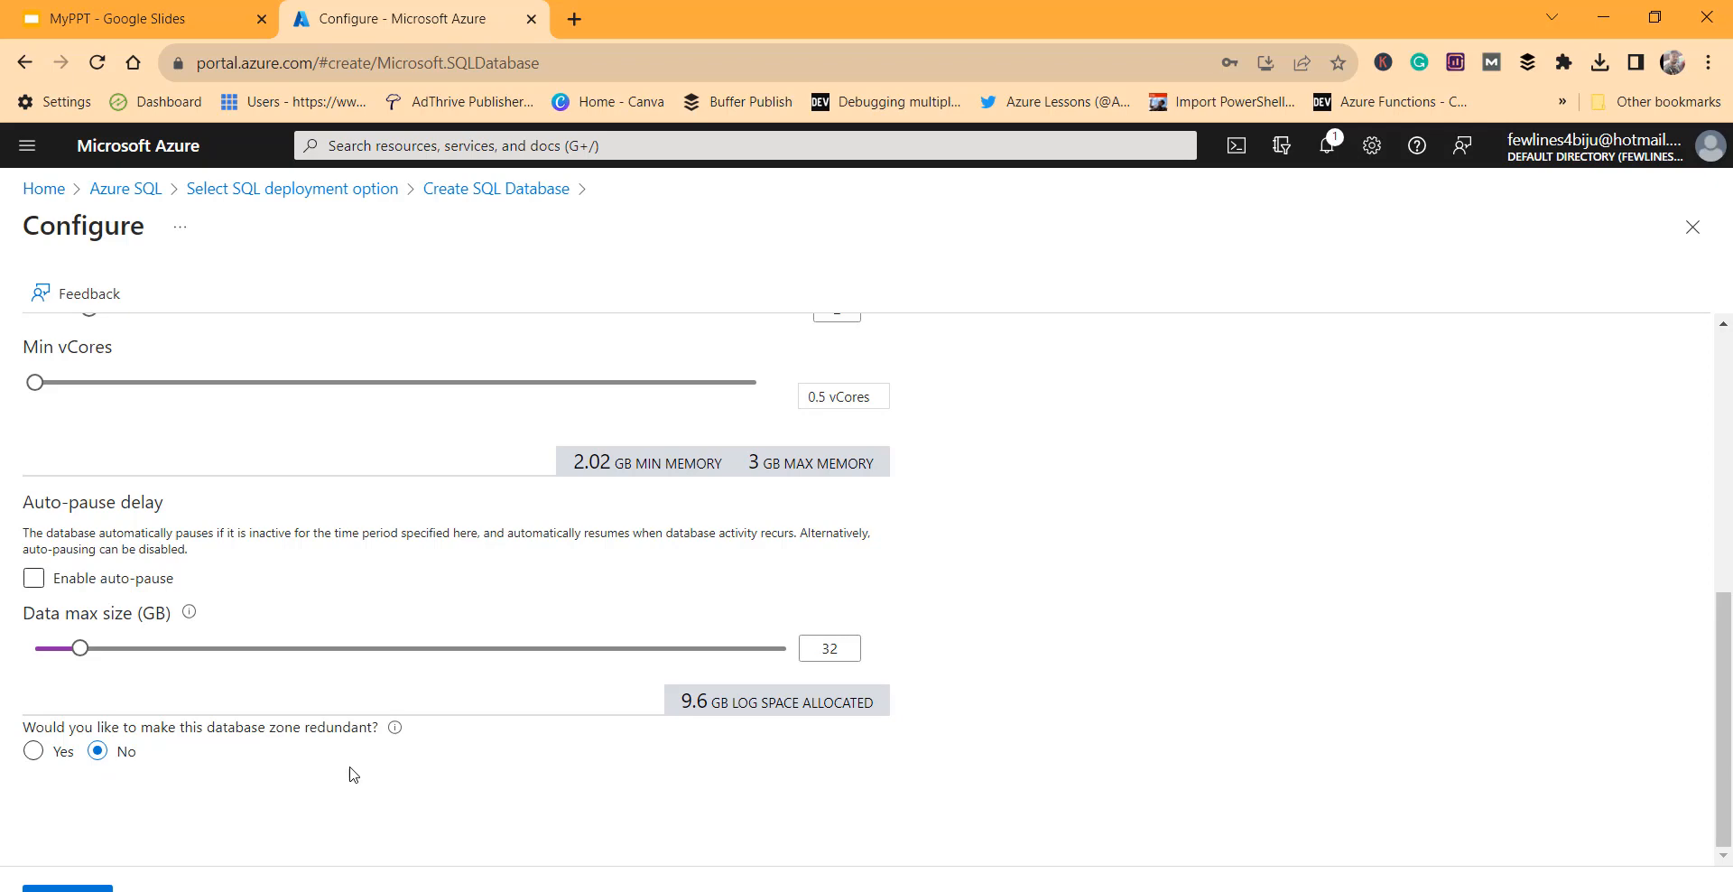
pyautogui.scroll(10, 361, 774)
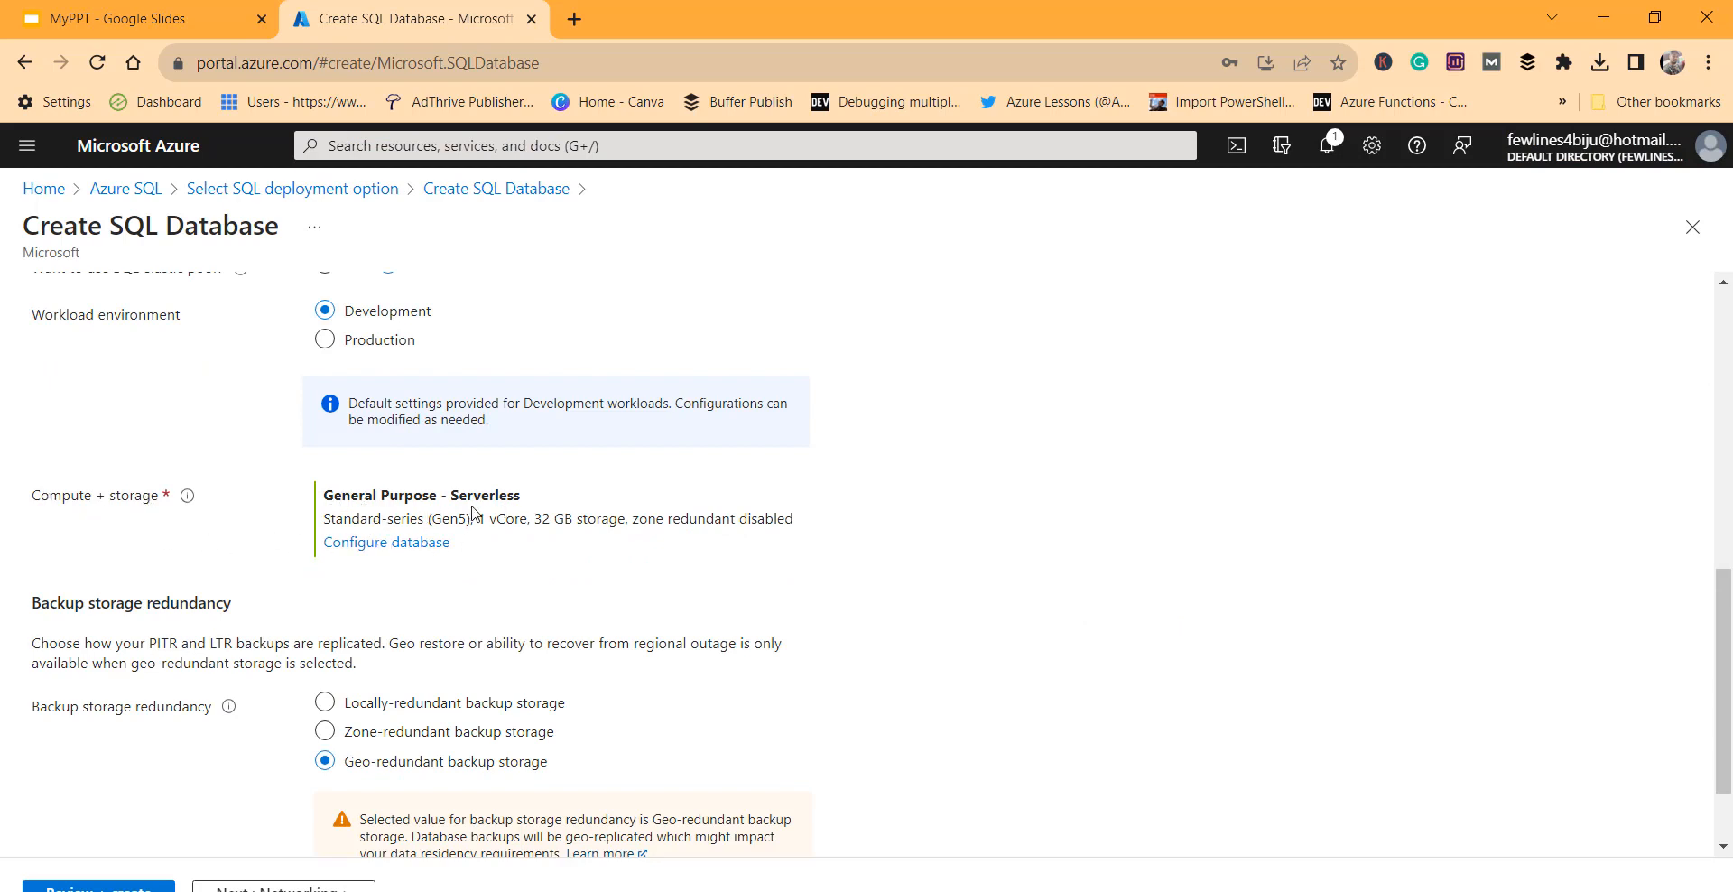
pyautogui.scroll(-1, 697, 571)
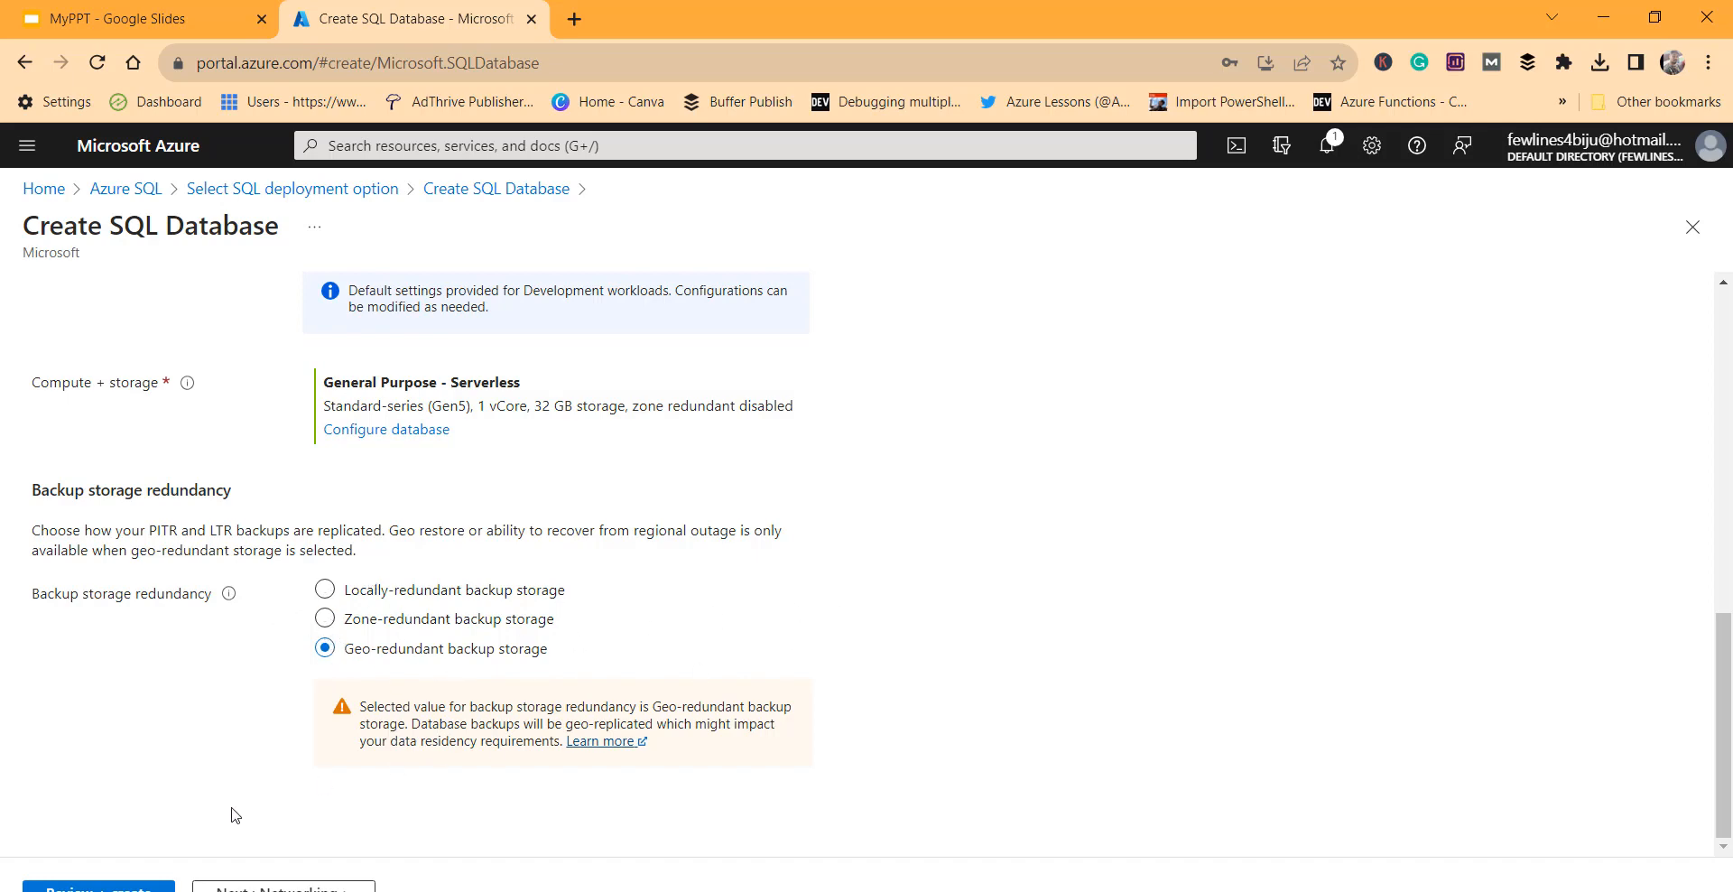
pyautogui.scroll(10, 488, 691)
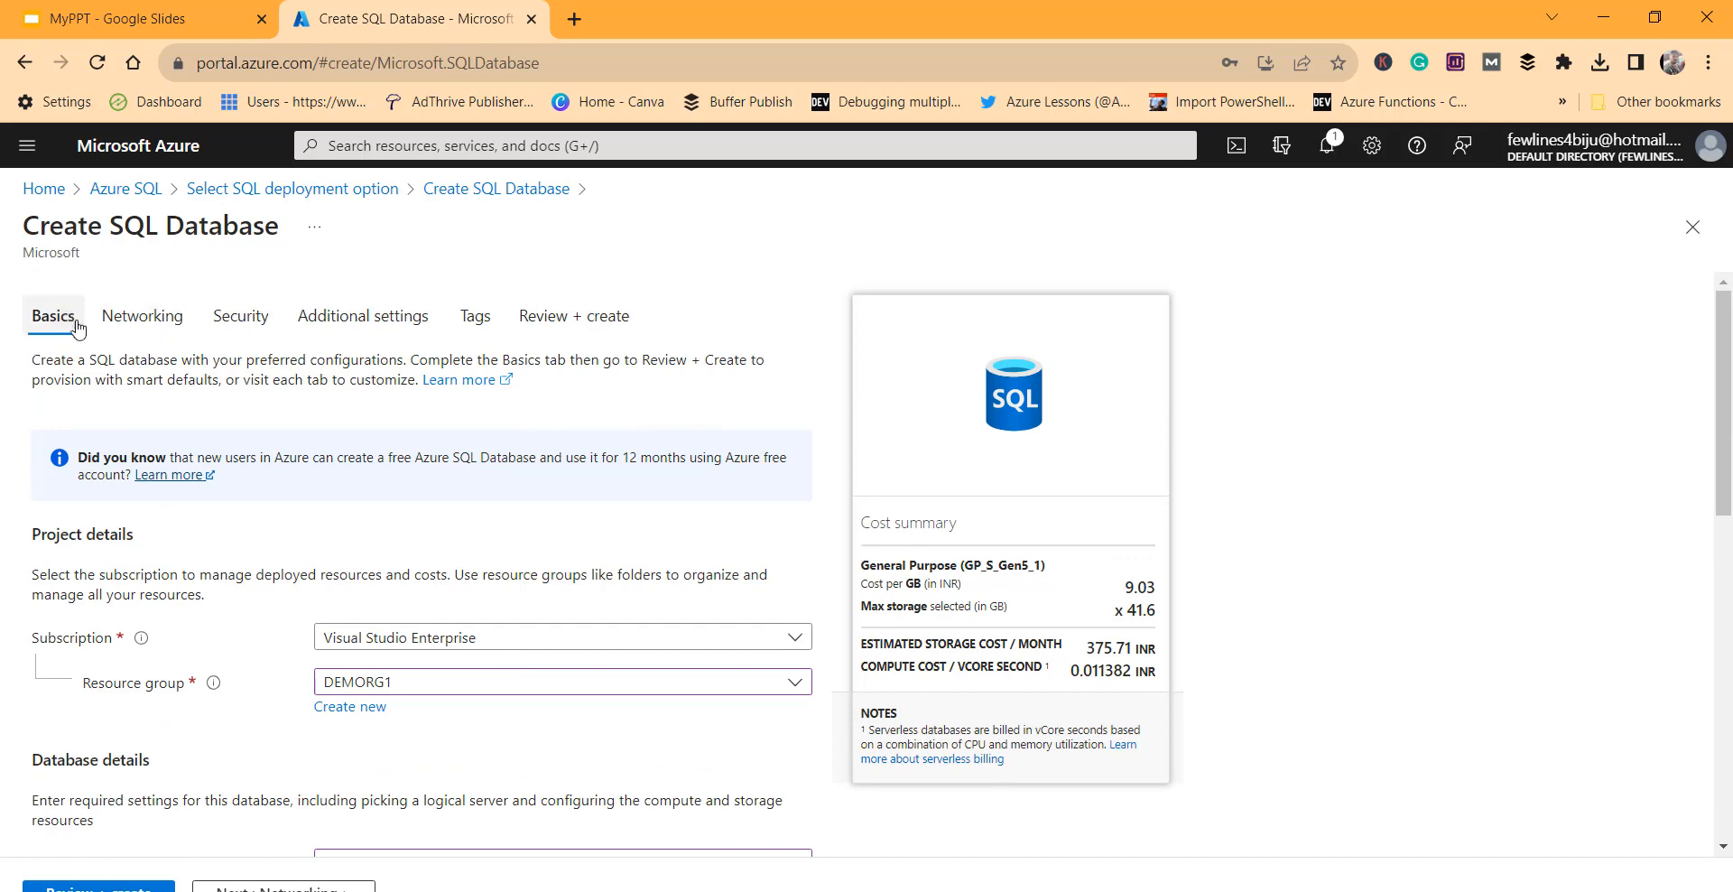
pyautogui.scroll(-10, 241, 666)
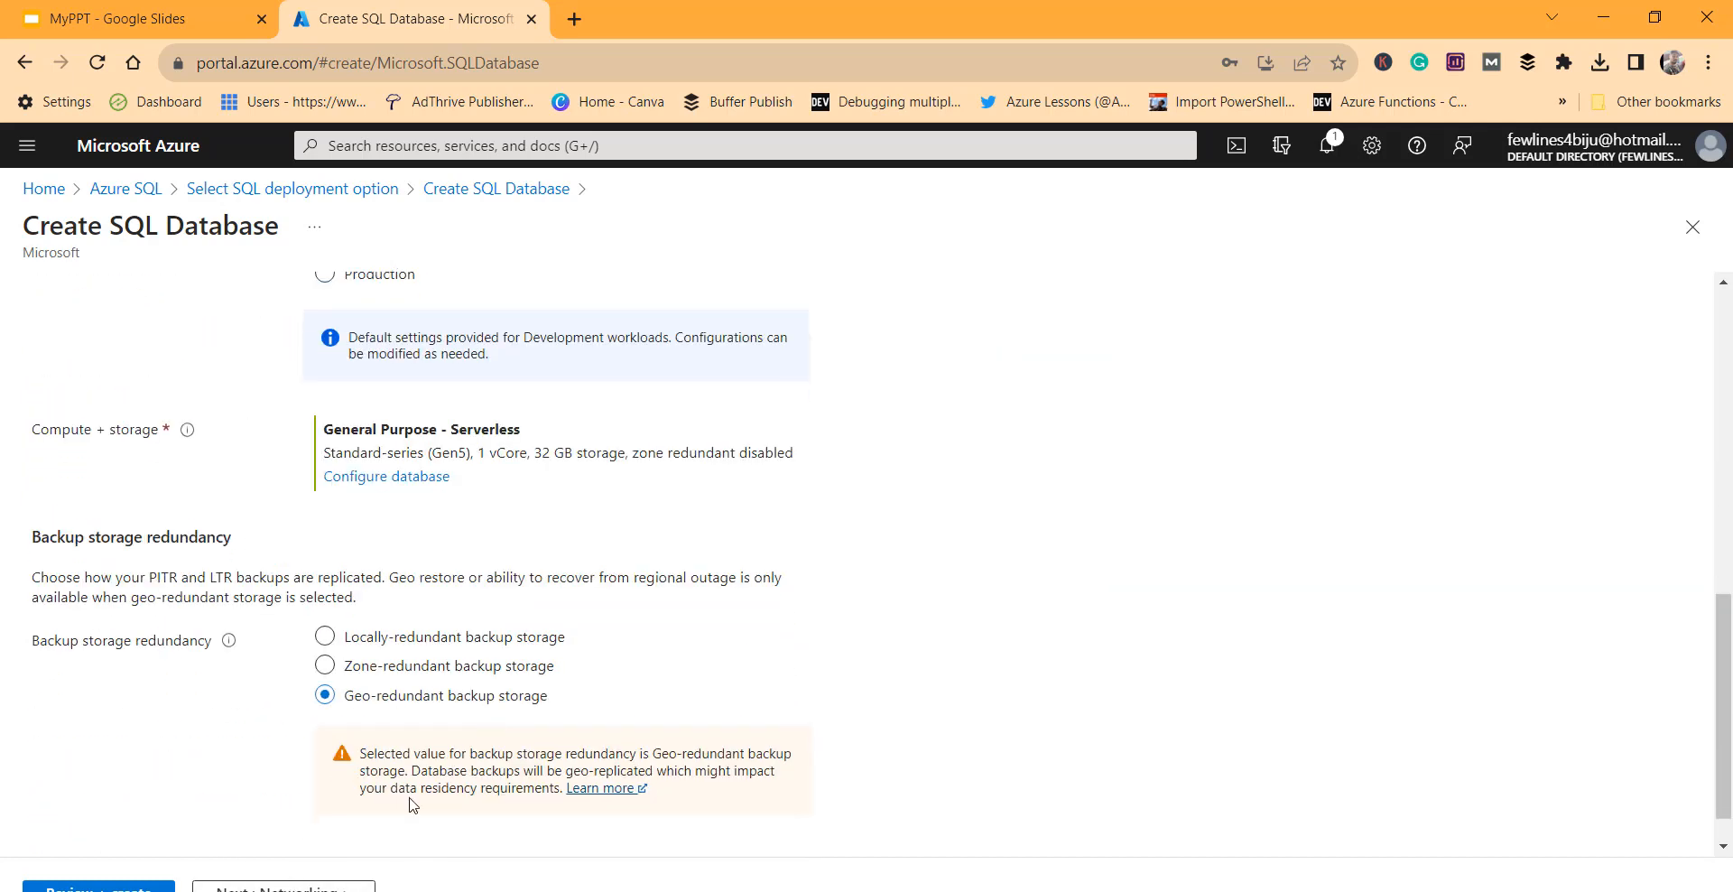
pyautogui.scroll(-1, 454, 822)
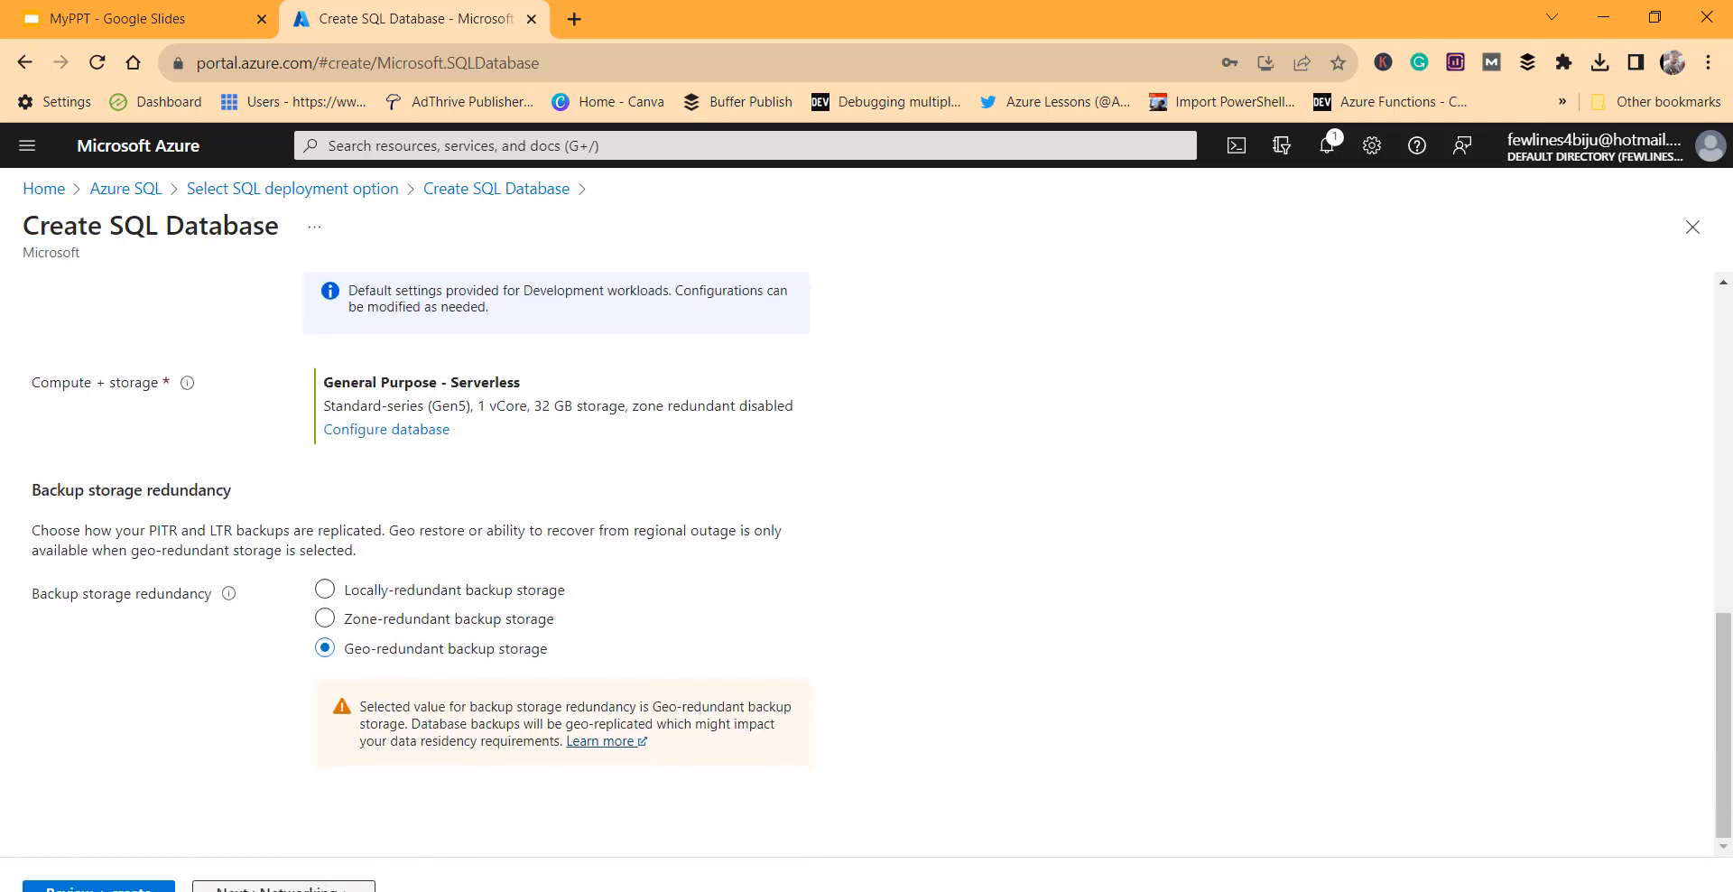
# - On Networking, choose Public endpoint and set 'Add current client IP address' to Yes
pyautogui.click(284, 887)
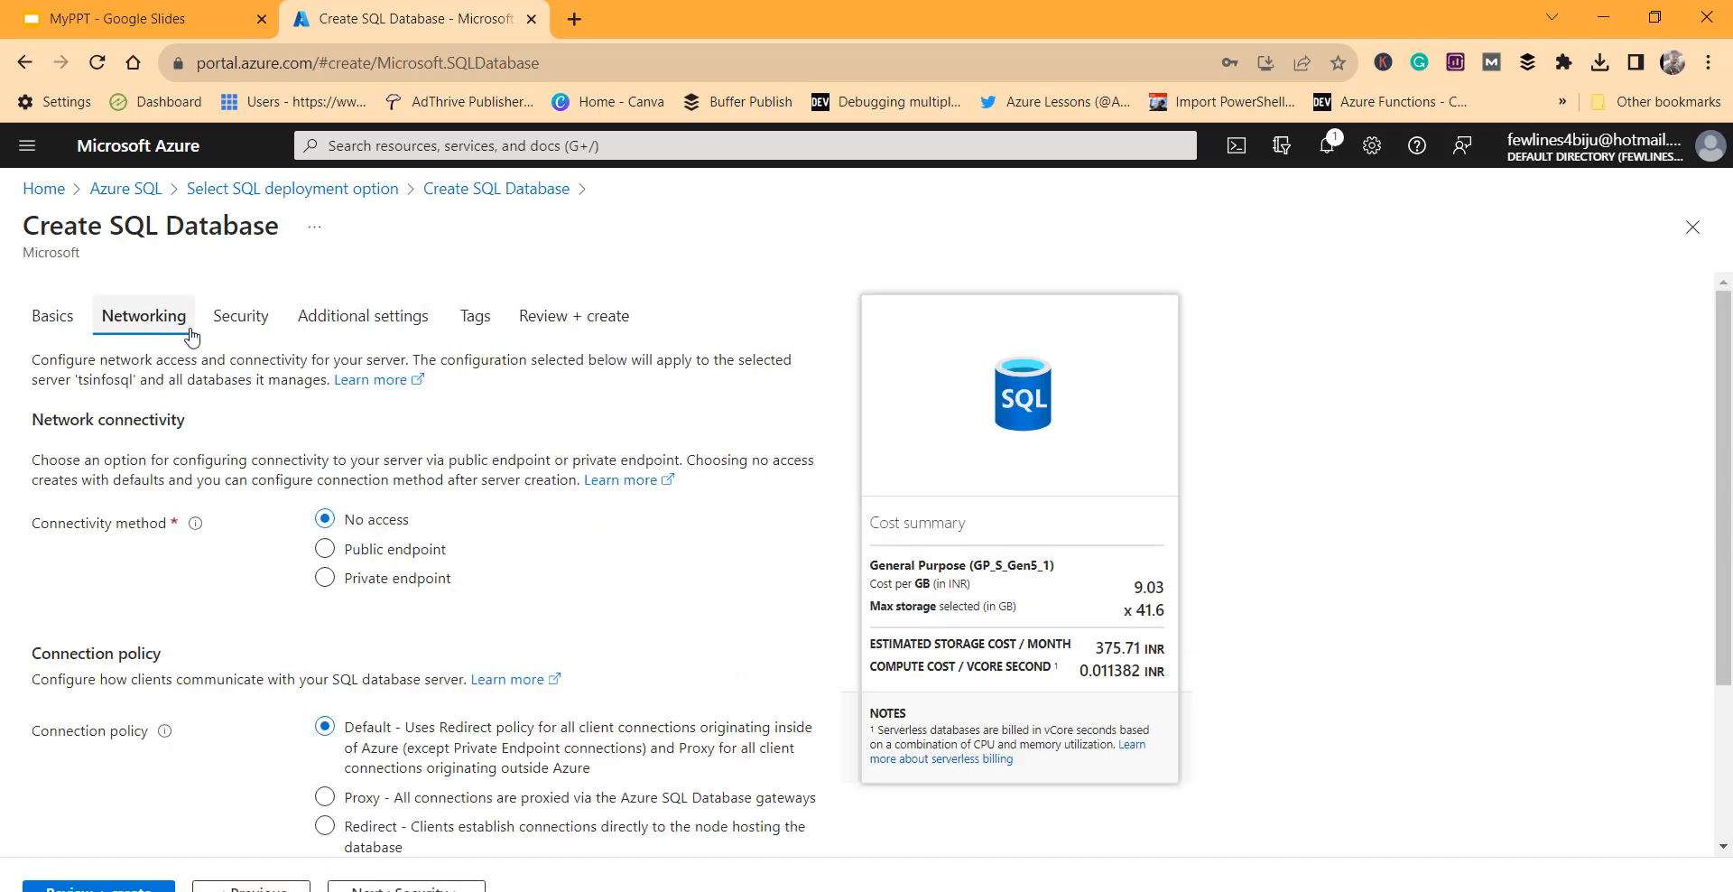
pyautogui.scroll(-2, 575, 644)
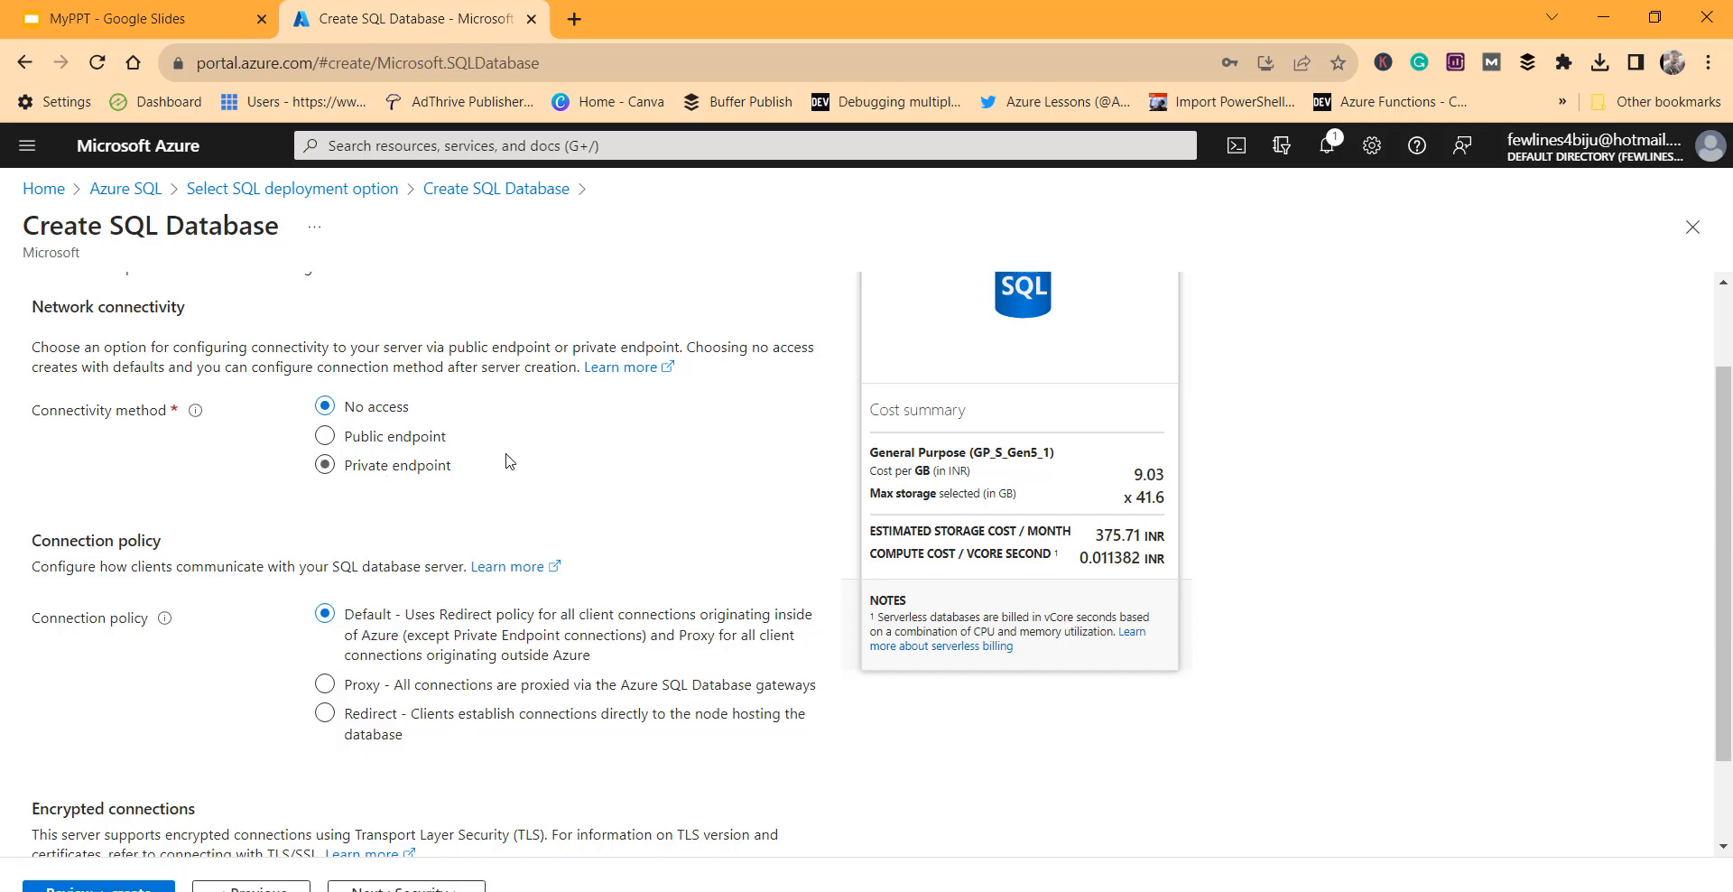
pyautogui.scroll(-1, 616, 442)
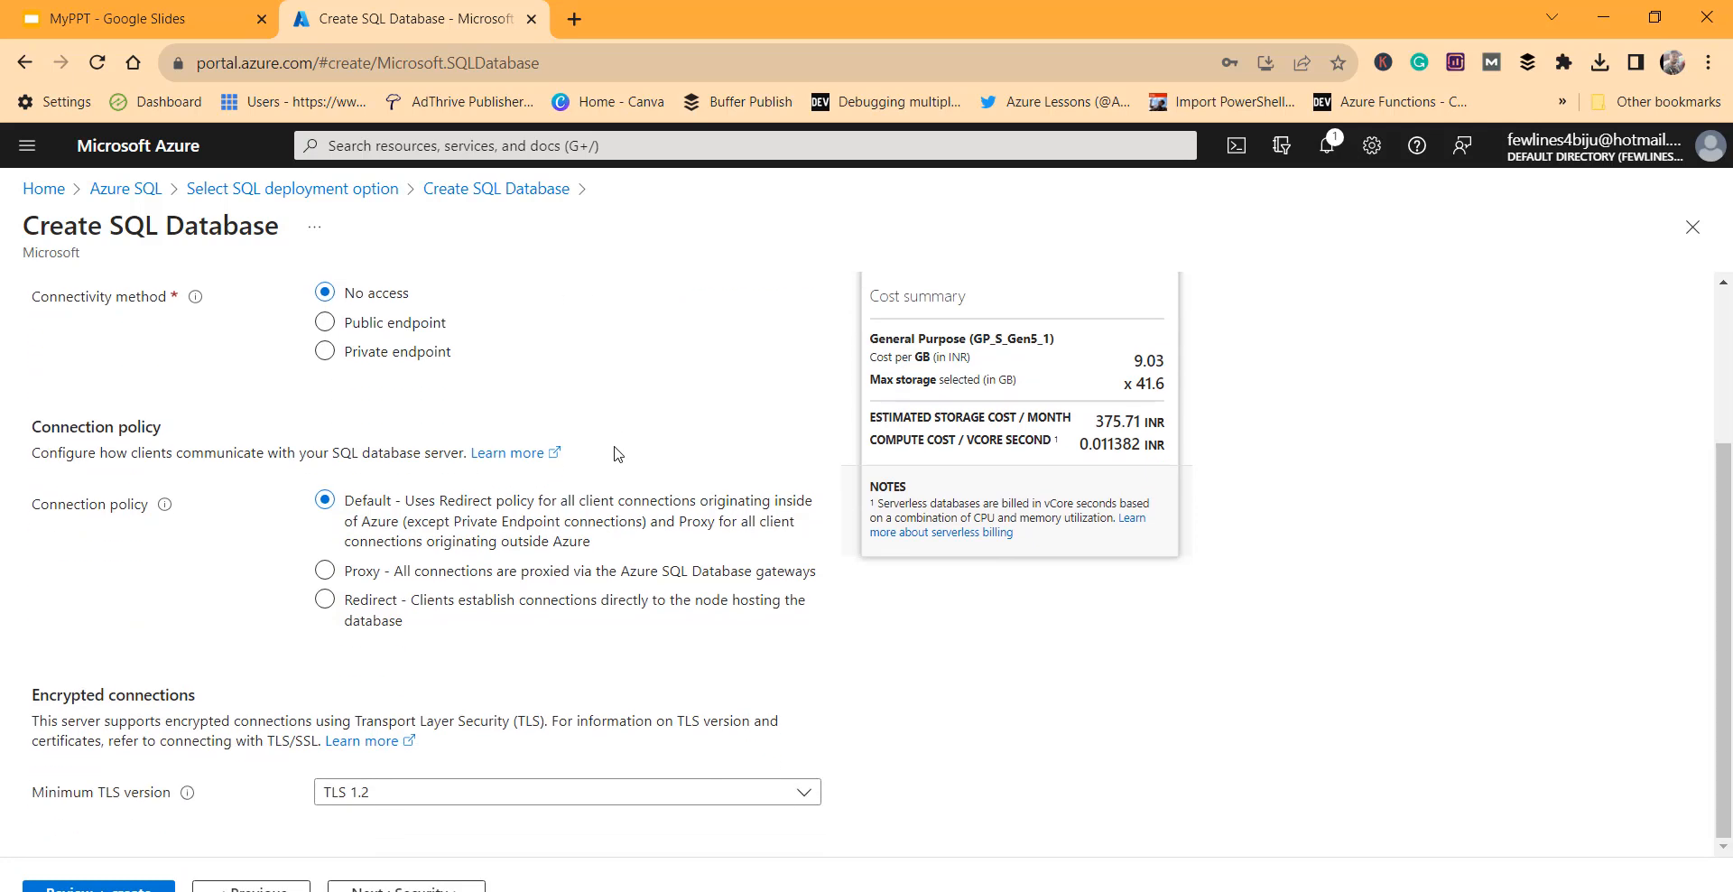
pyautogui.scroll(2, 617, 454)
pyautogui.click(326, 548)
pyautogui.scroll(-2, 180, 630)
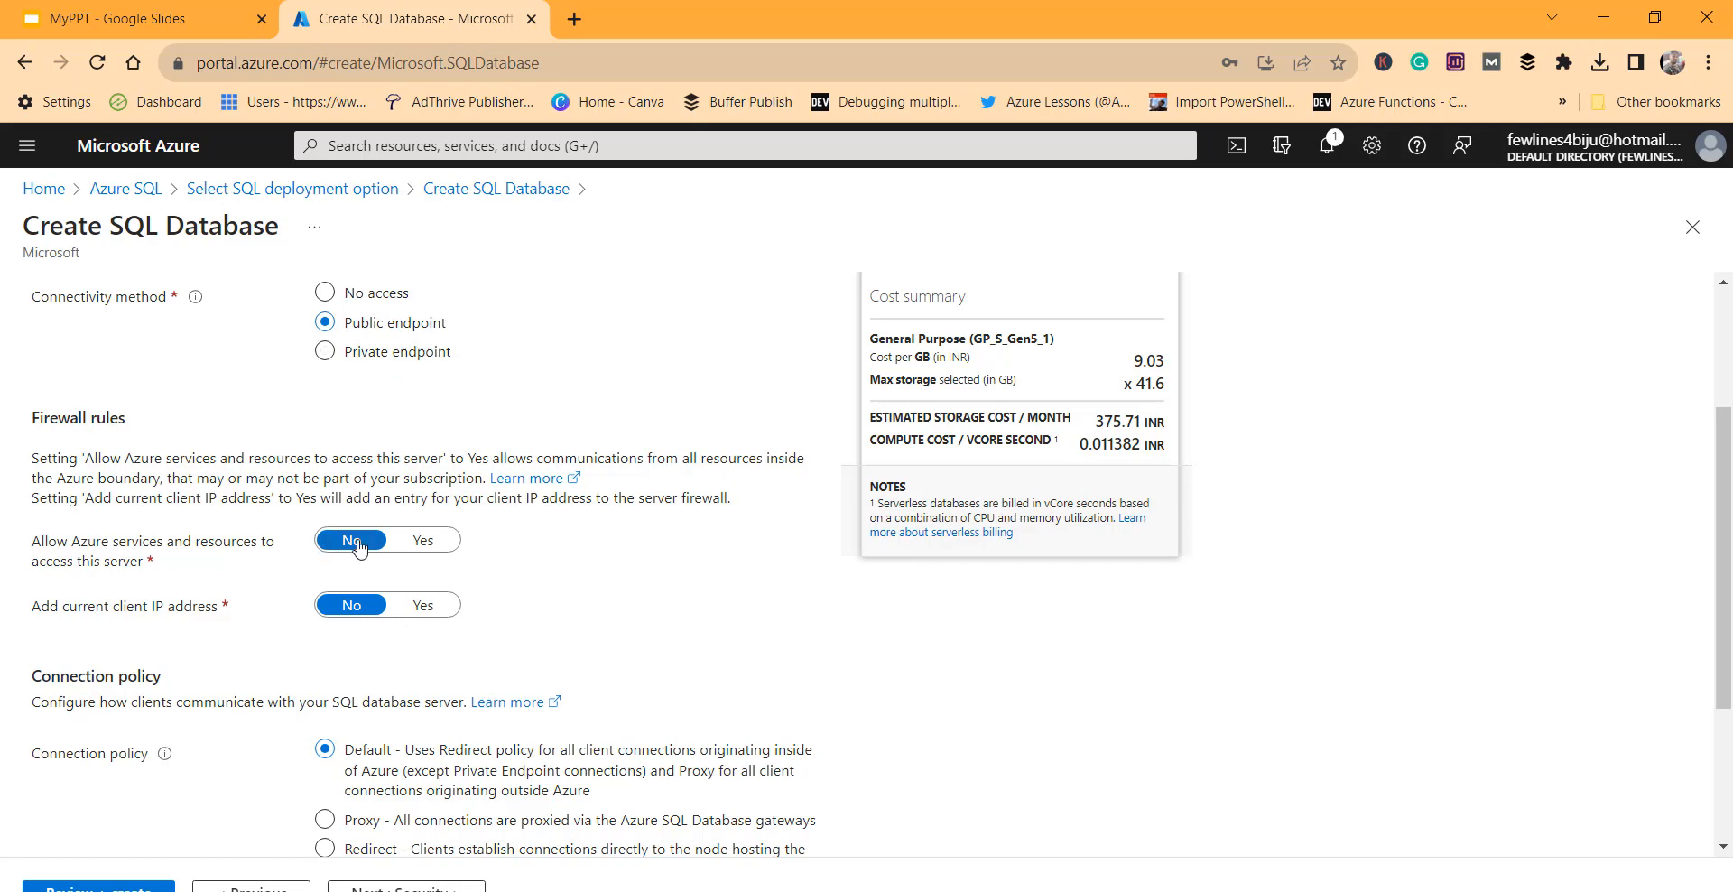
pyautogui.click(421, 603)
pyautogui.scroll(-1, 679, 632)
pyautogui.scroll(-2, 679, 632)
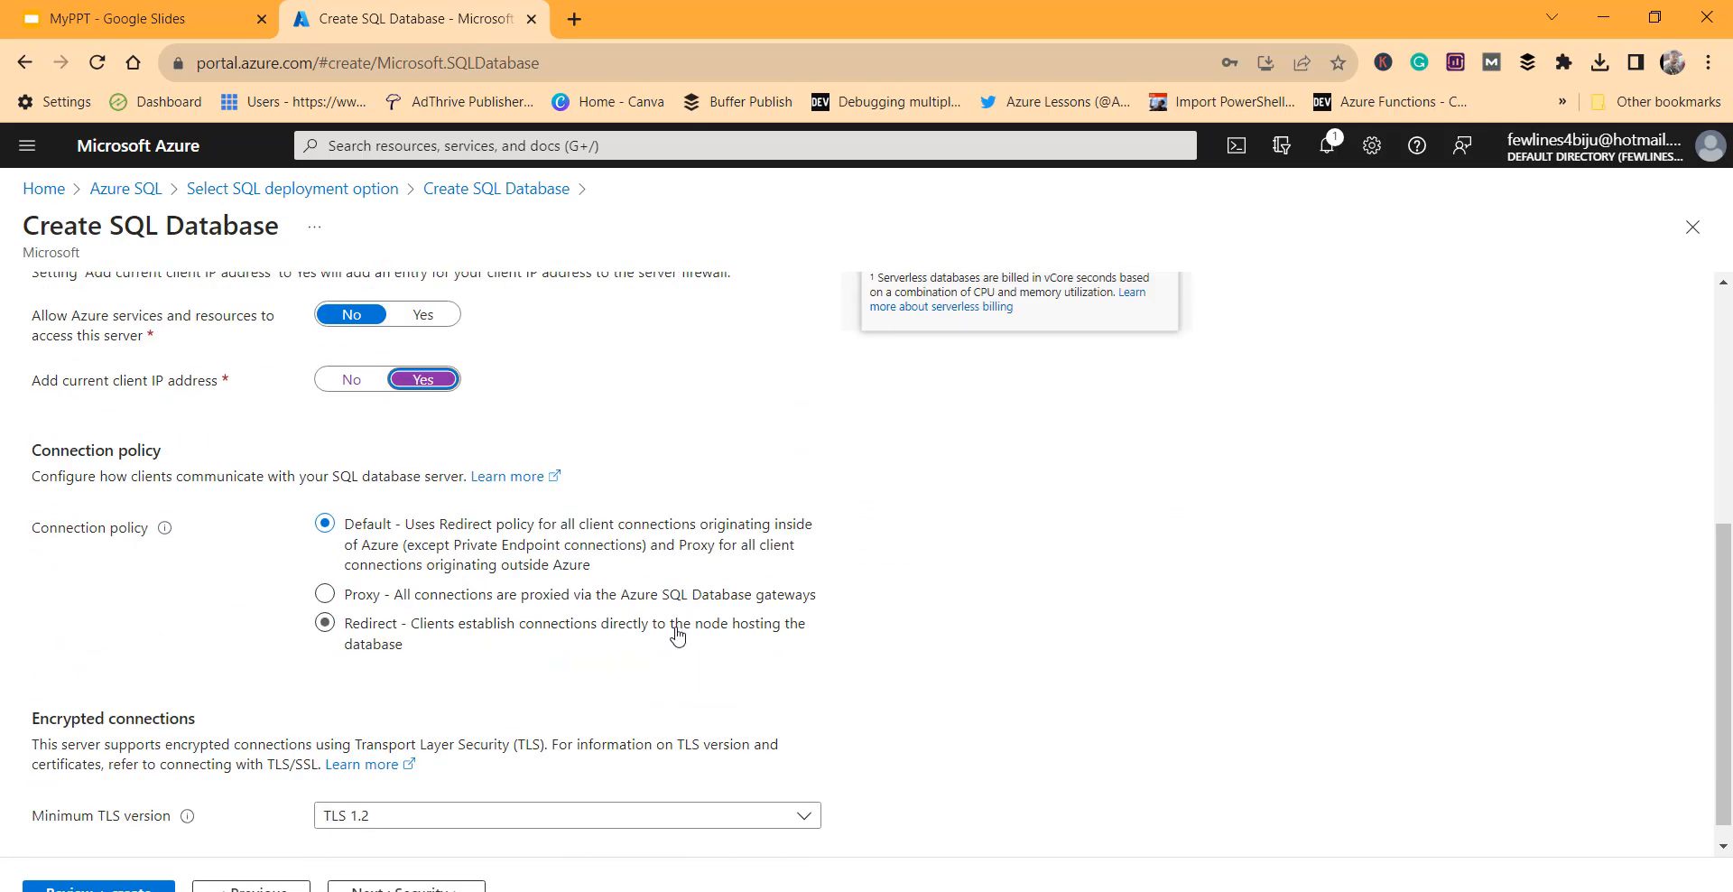
pyautogui.scroll(-1, 679, 636)
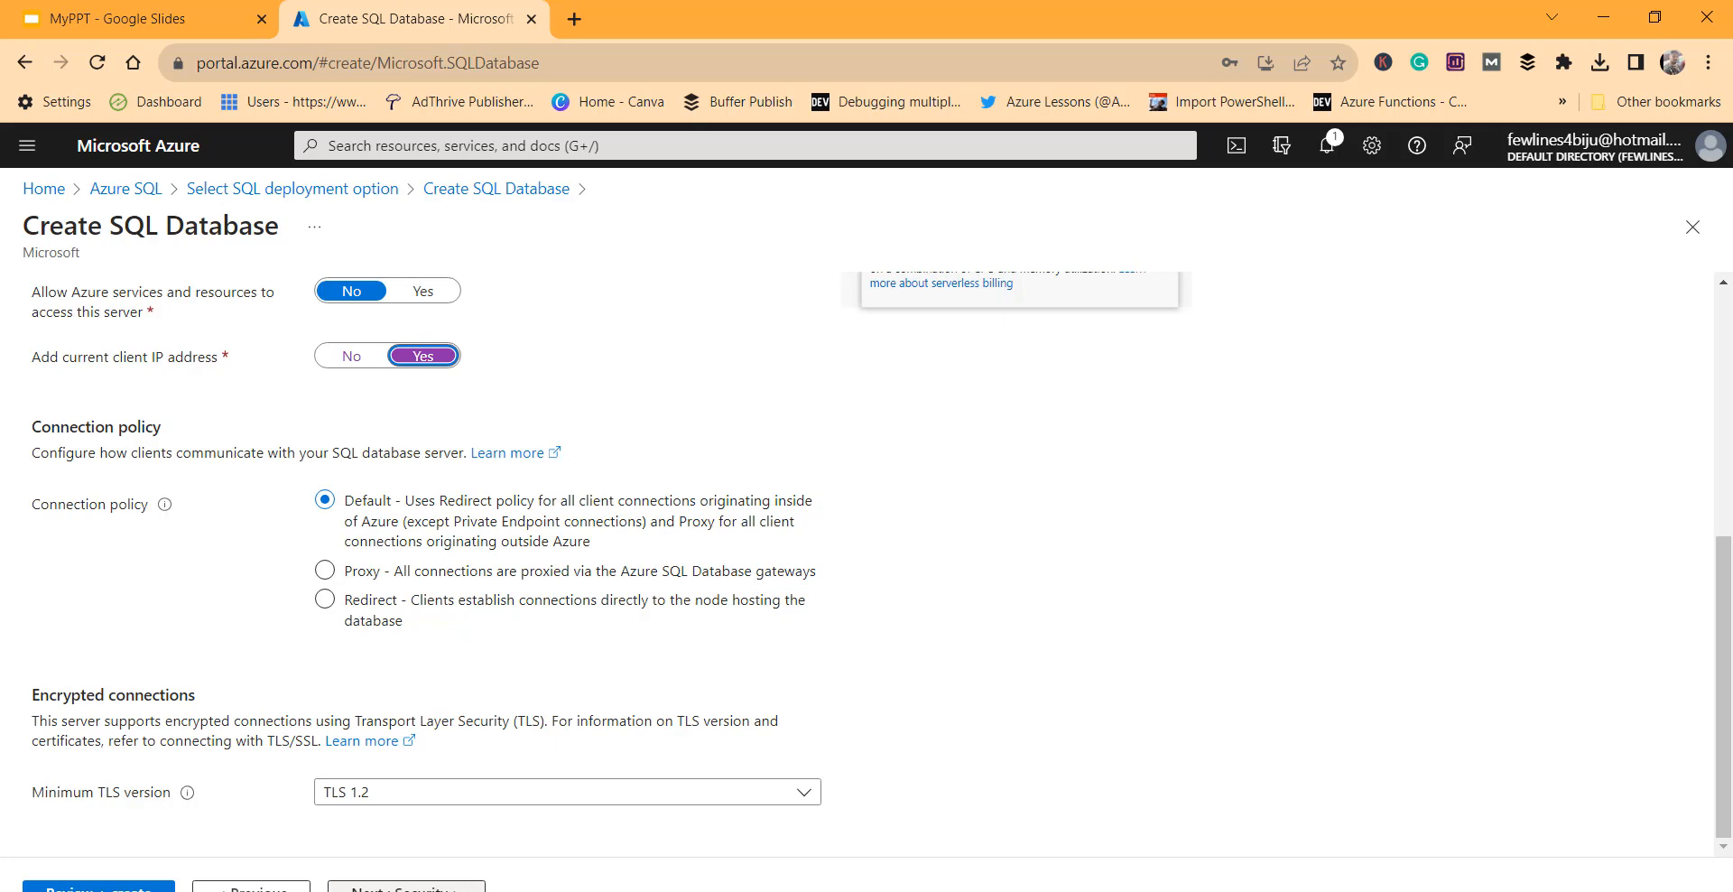
# - Review the Security tab's Defender, Ledger, Server Identity and TDE sections, leaving Defender at Not now
pyautogui.click(406, 887)
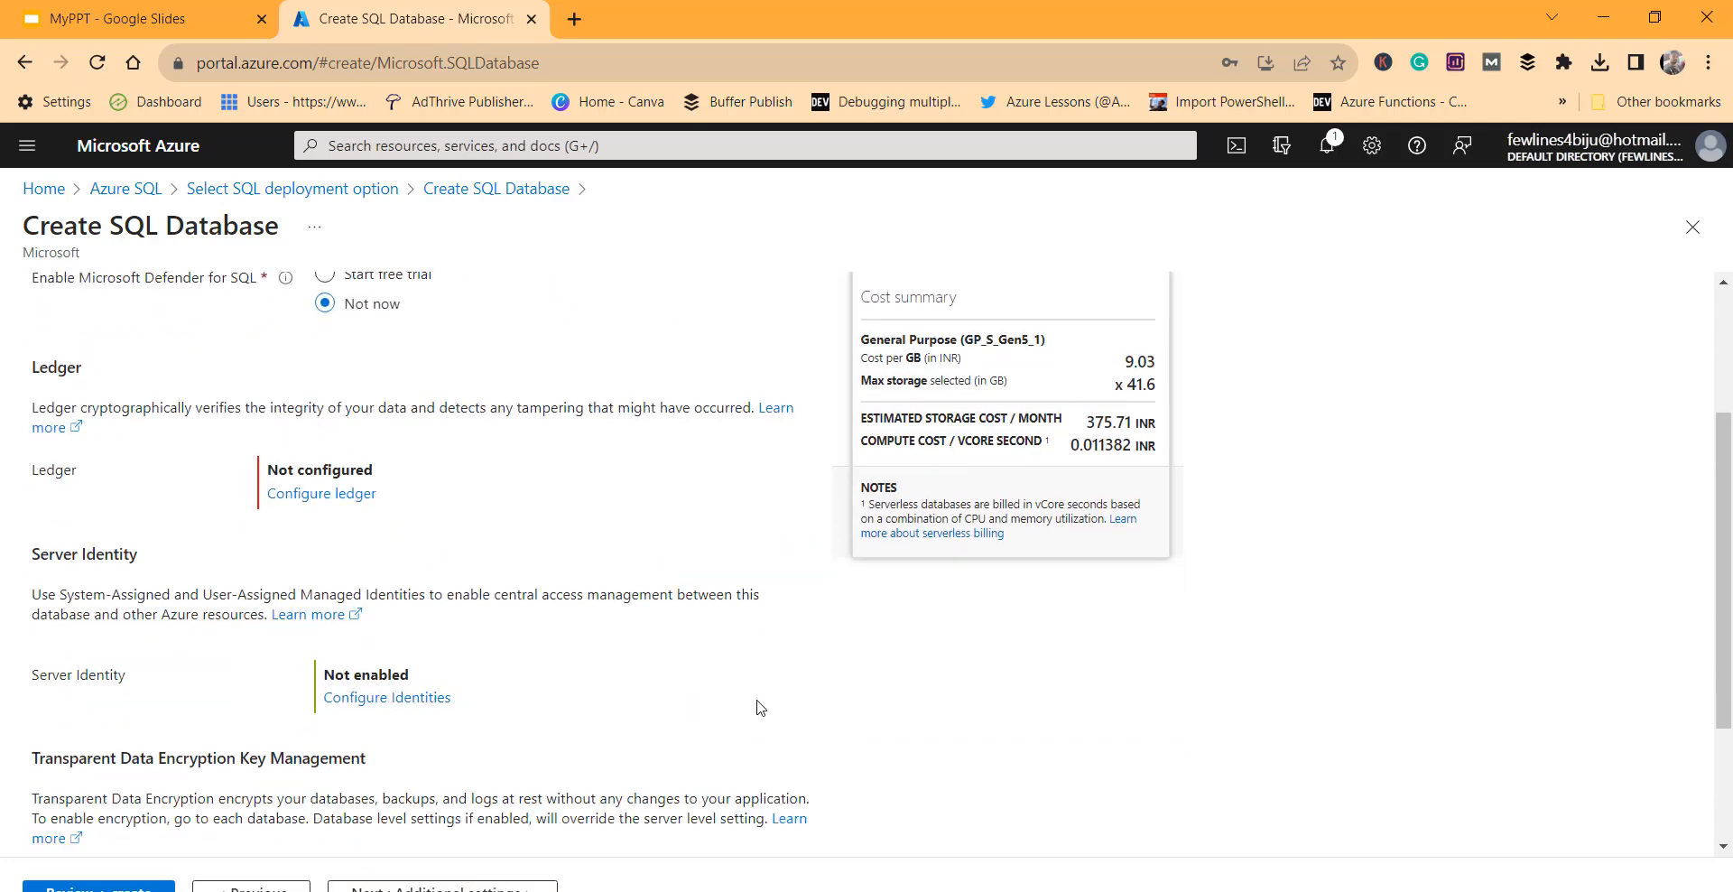
pyautogui.scroll(3, 757, 708)
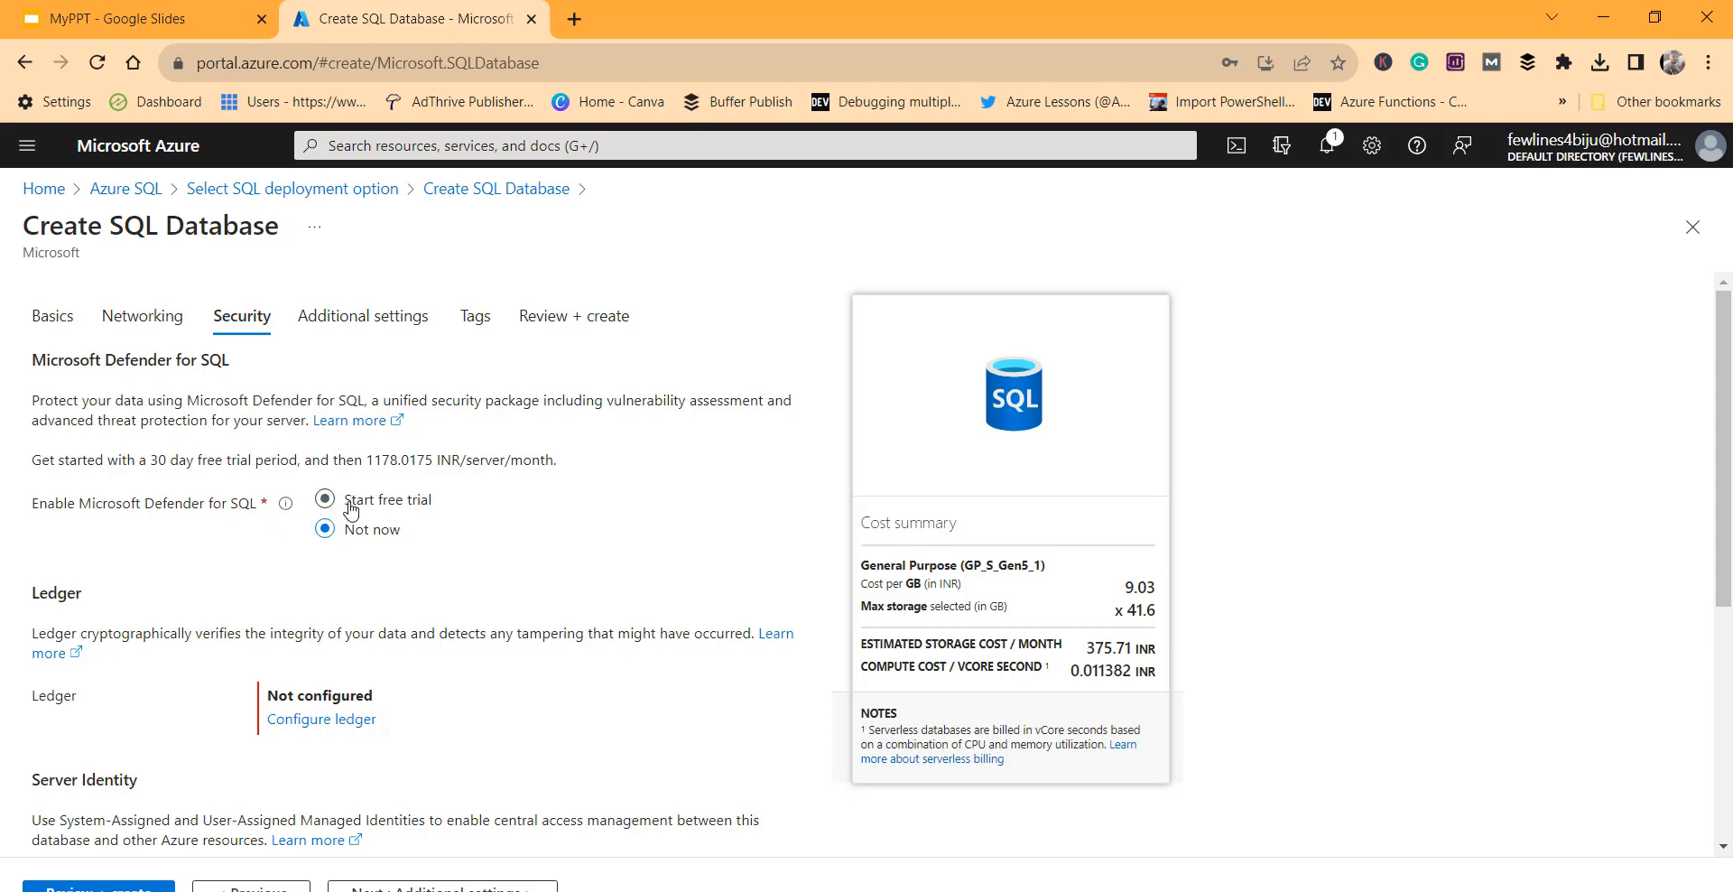
pyautogui.scroll(-3, 215, 555)
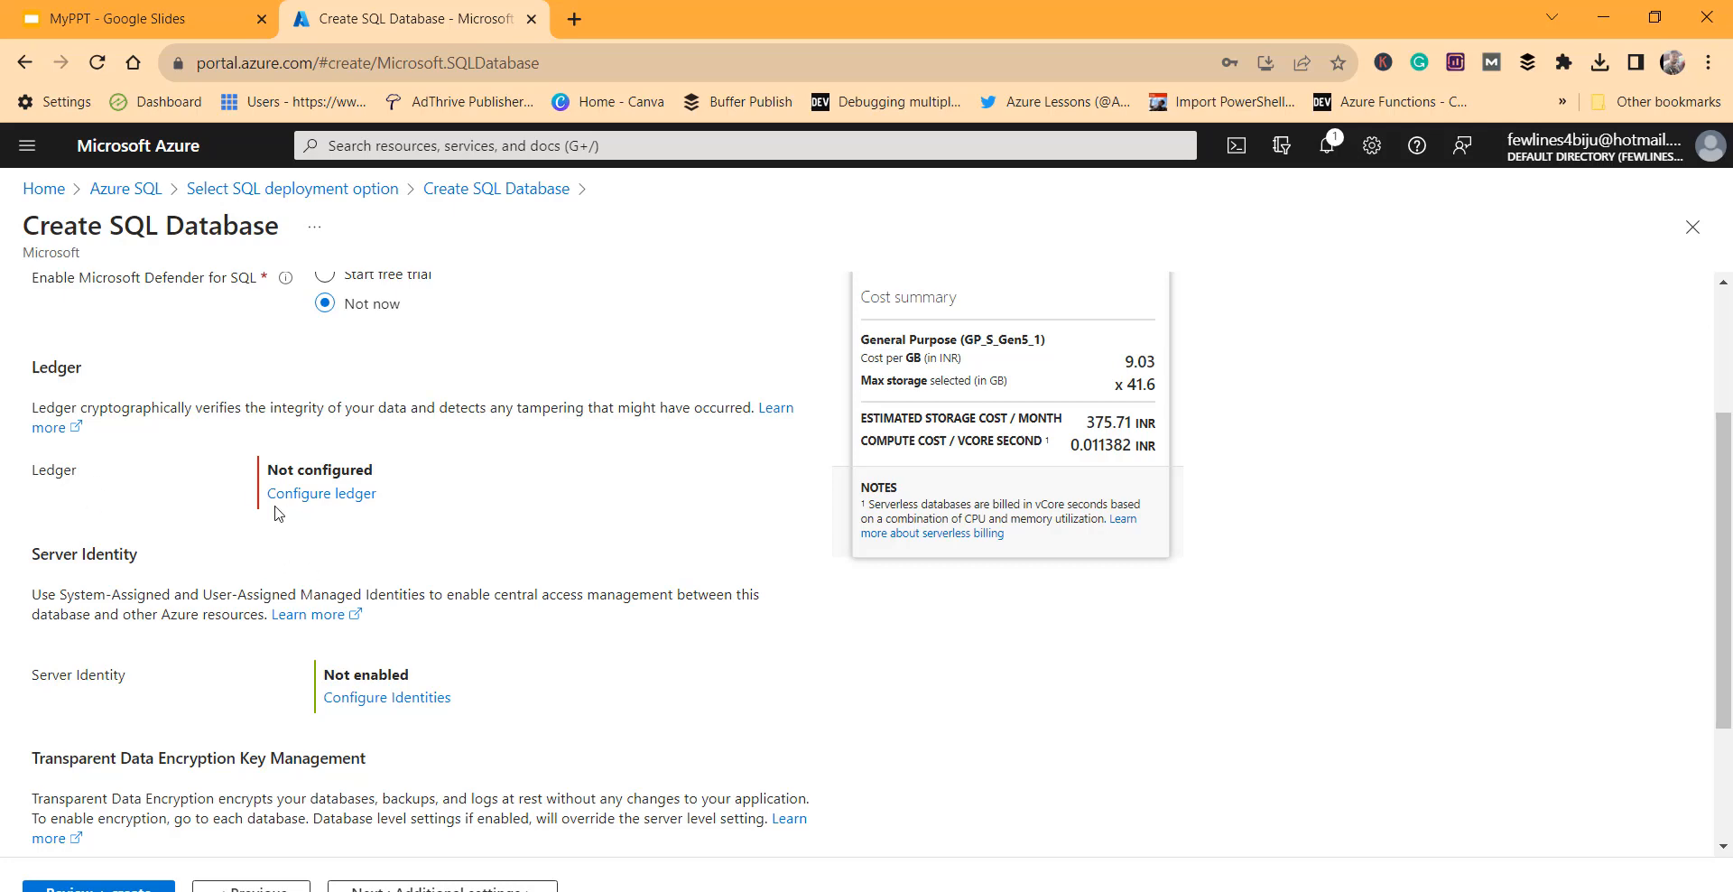
pyautogui.scroll(-3, 438, 553)
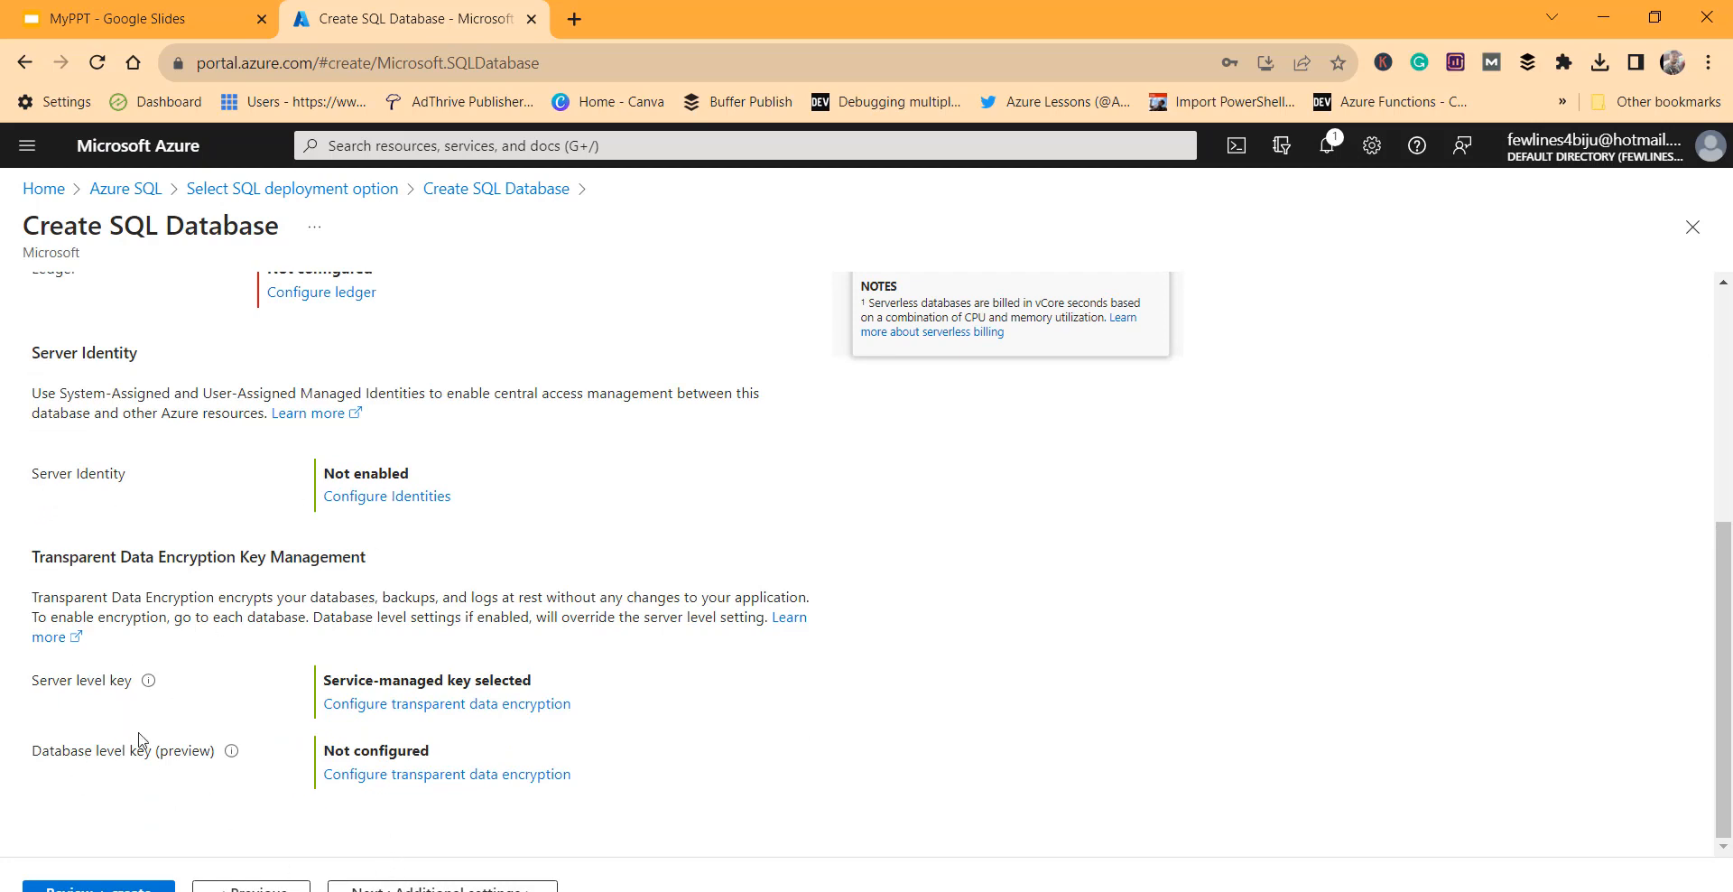
pyautogui.scroll(3, 405, 591)
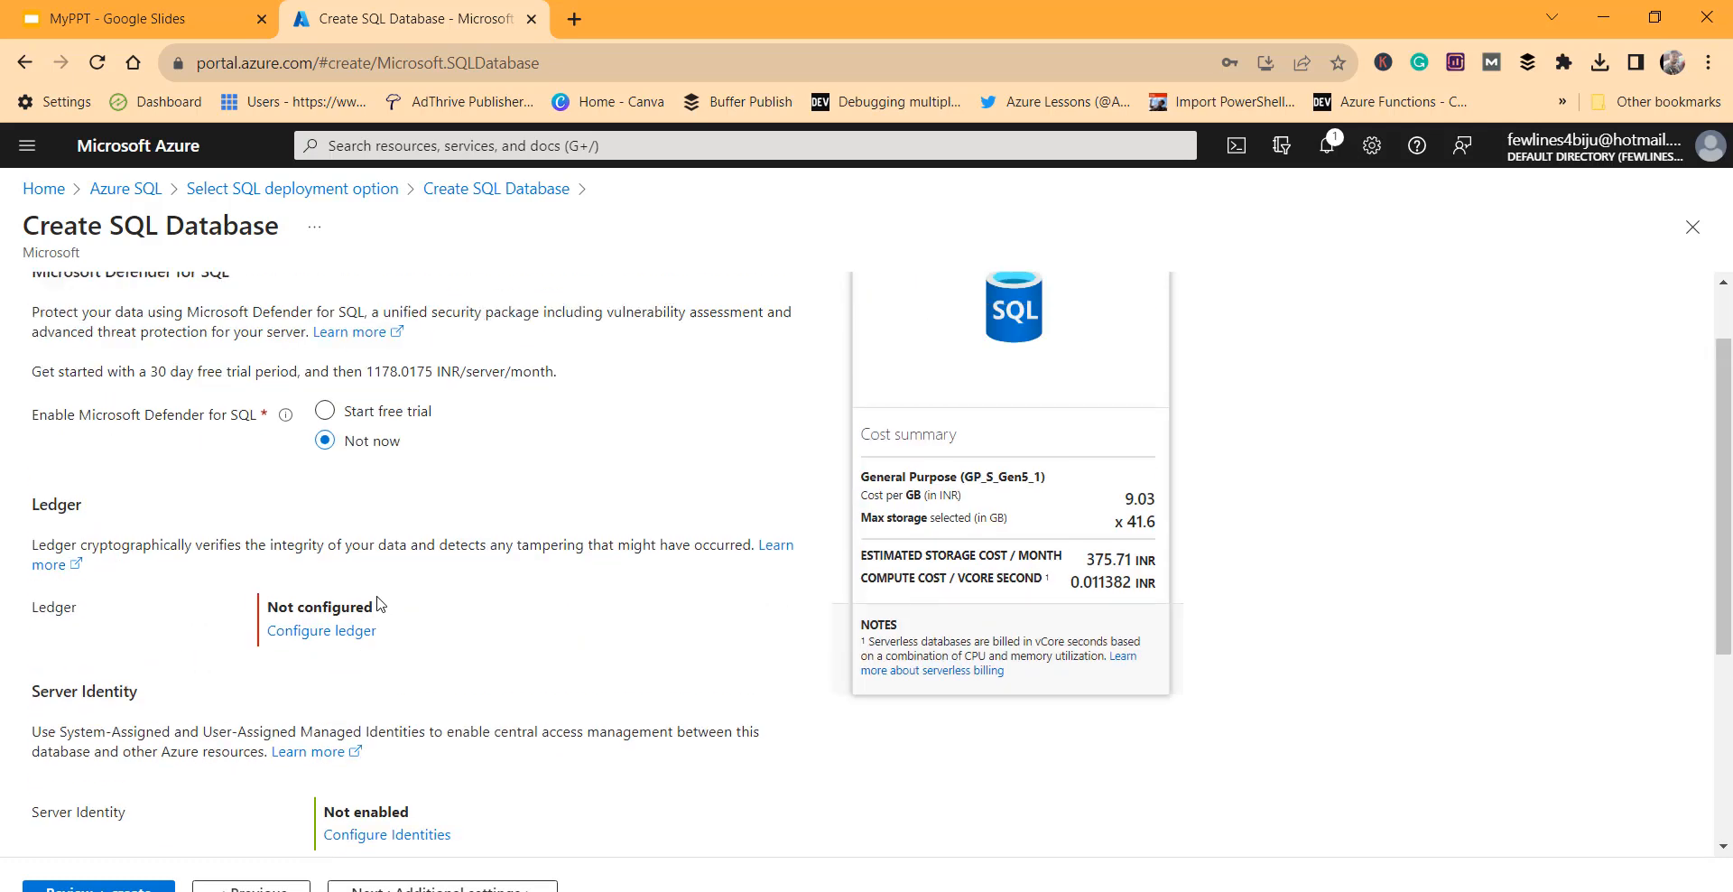
pyautogui.scroll(-3, 388, 596)
# - Set Use existing data to Sample, confirm the AdventureWorksLT sample, and proceed to Tags
pyautogui.click(443, 886)
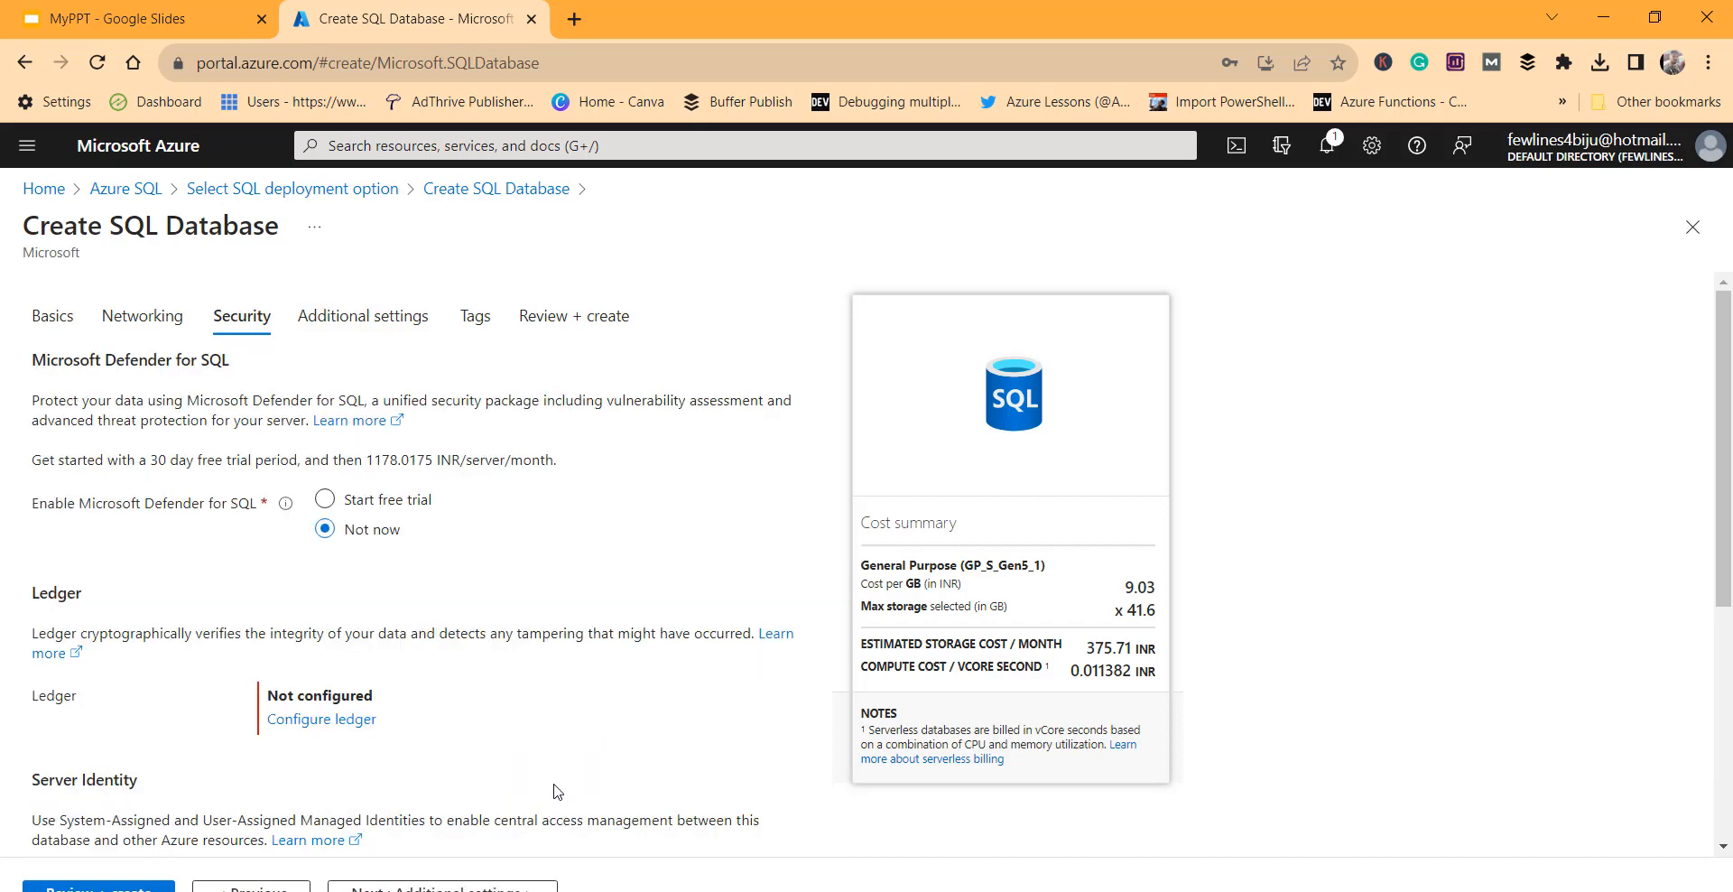
pyautogui.scroll(-5, 444, 813)
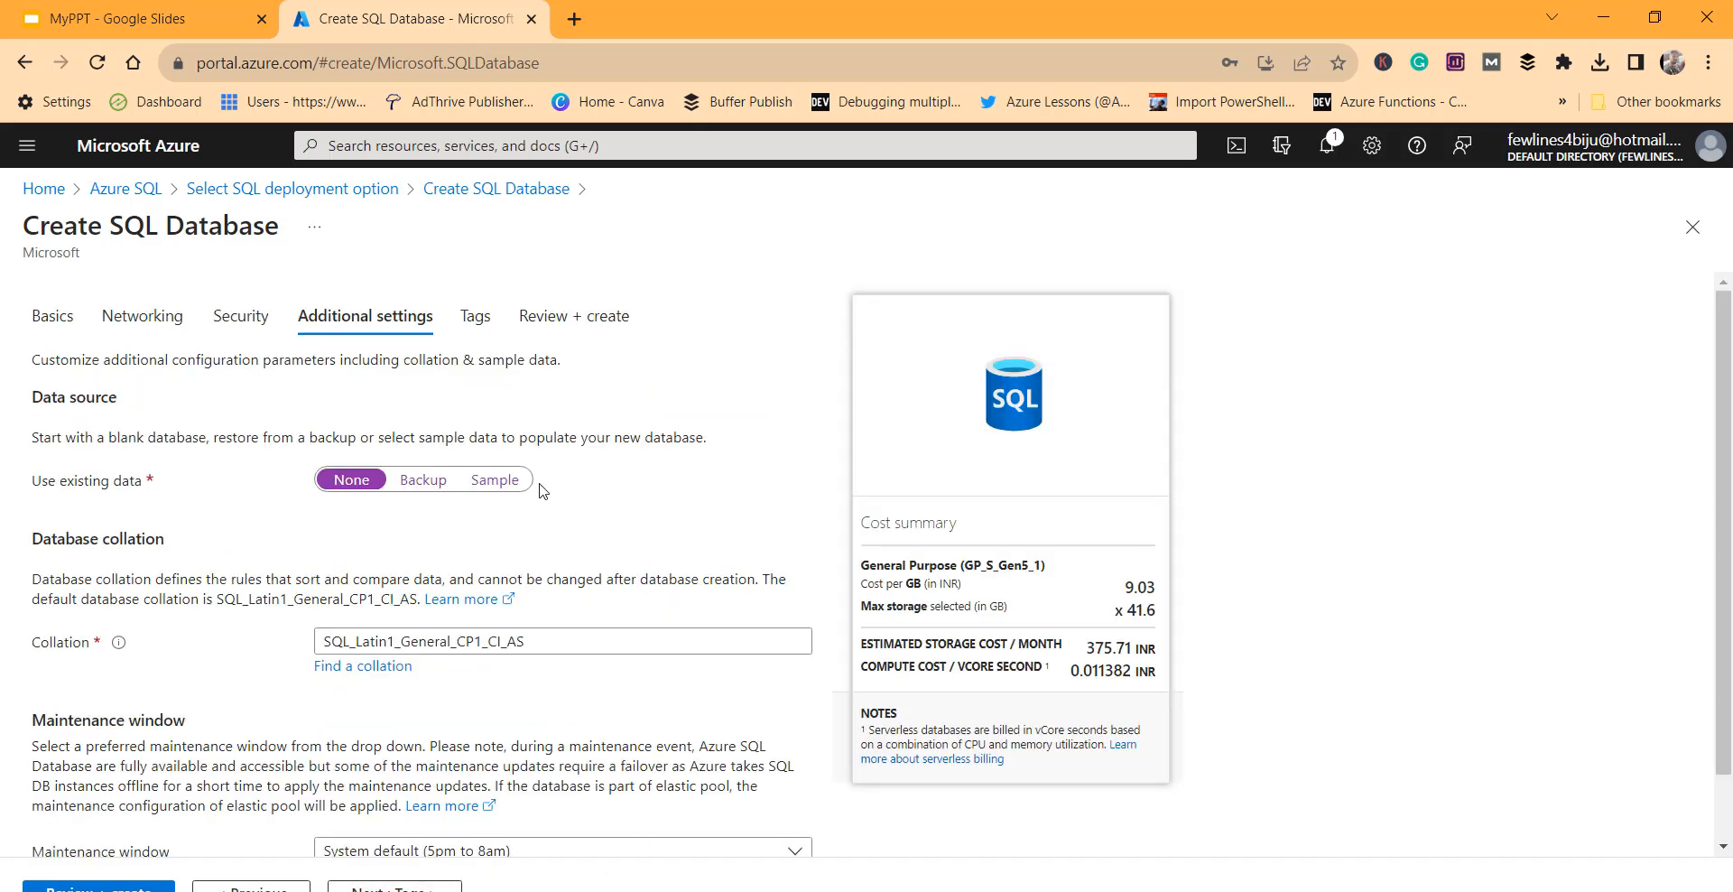
pyautogui.scroll(-1, 188, 534)
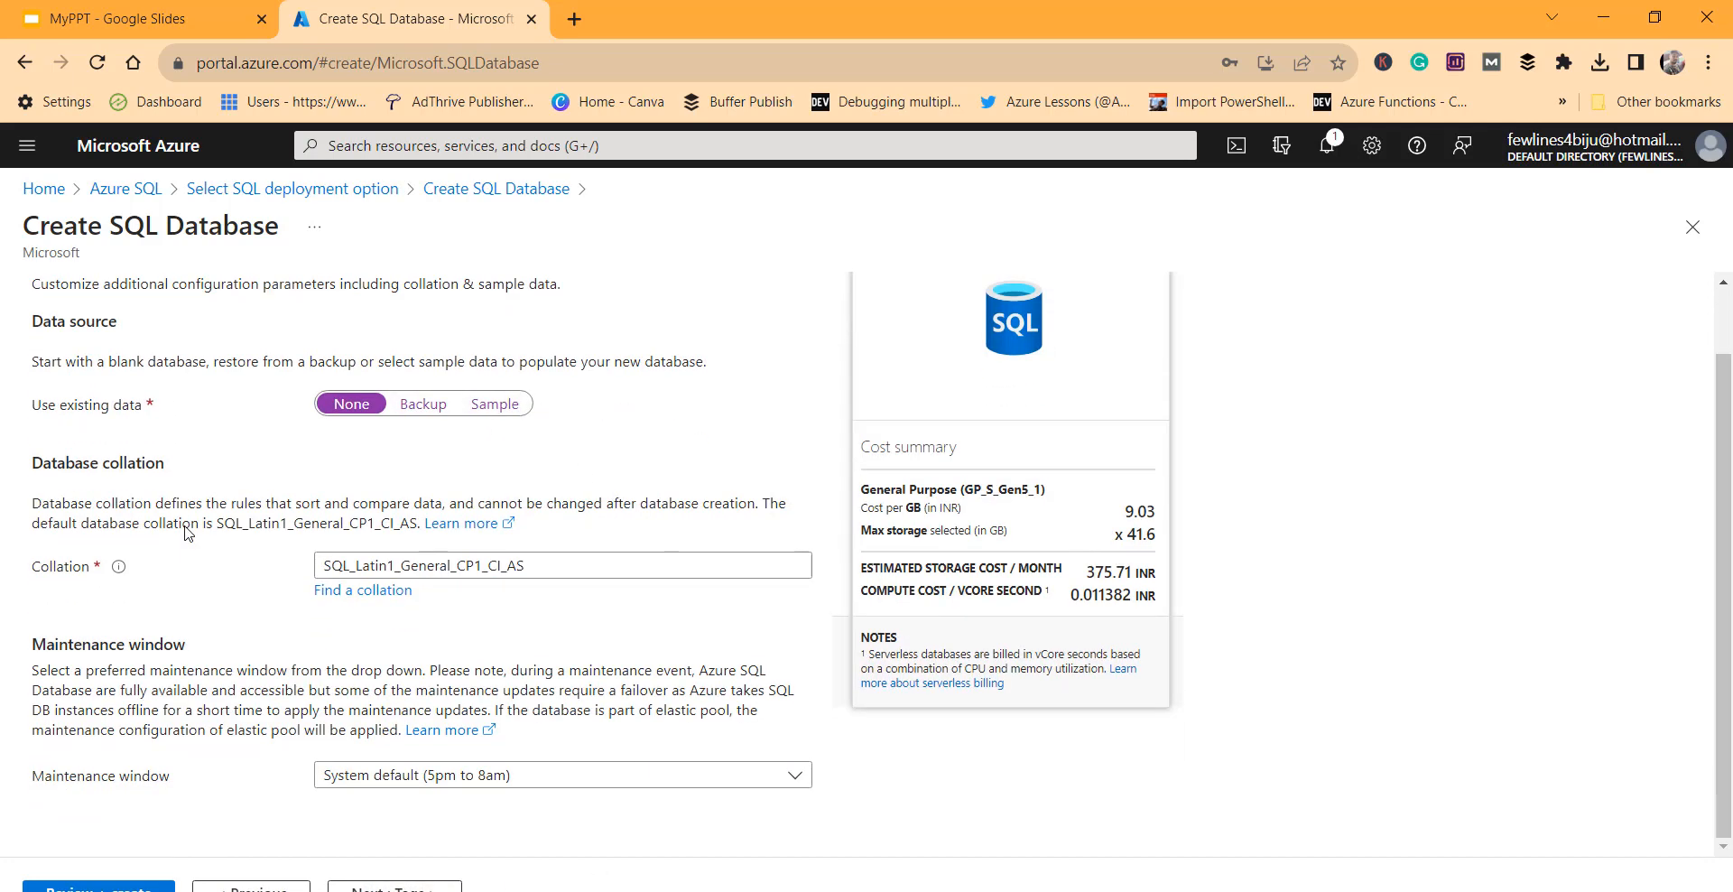
pyautogui.click(505, 404)
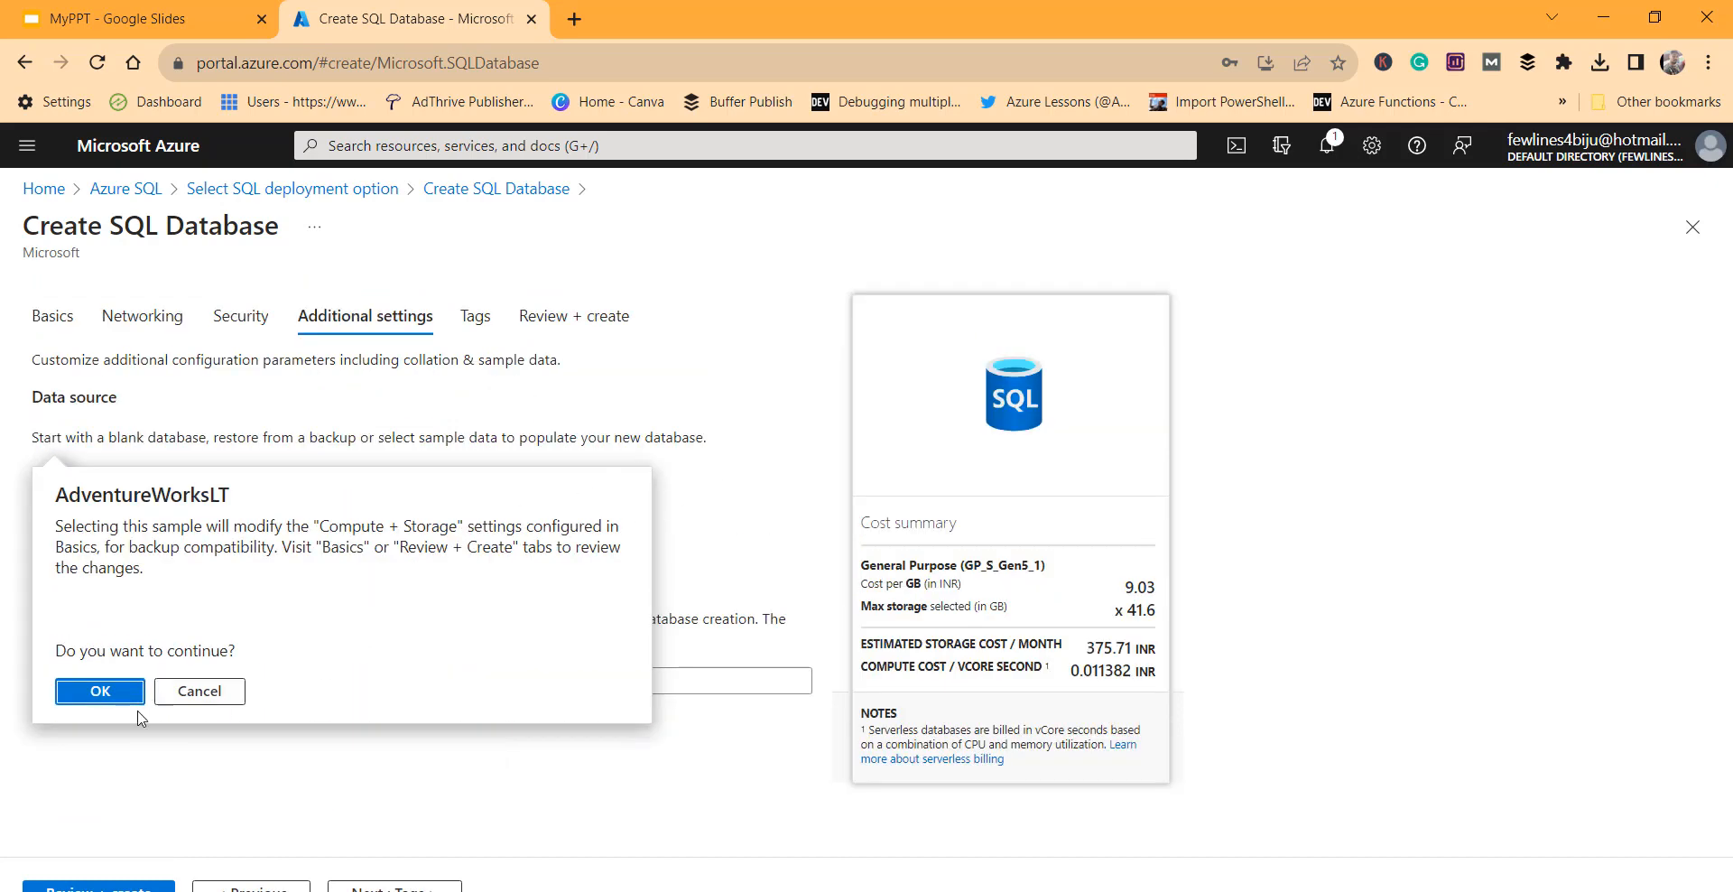
pyautogui.click(100, 691)
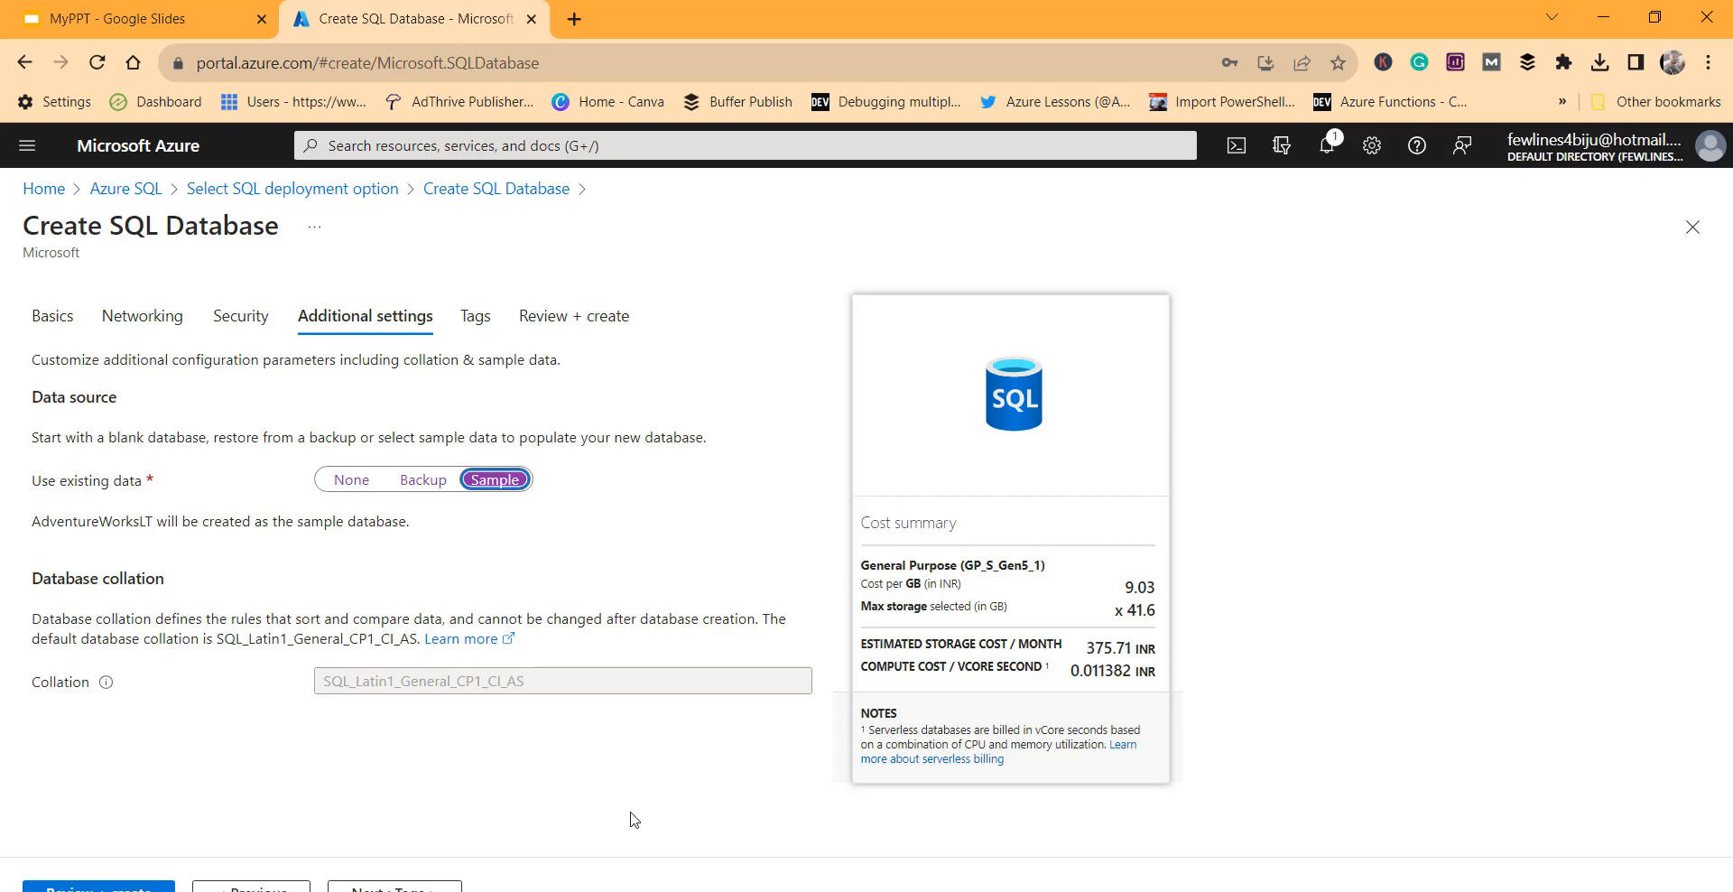
pyautogui.click(394, 887)
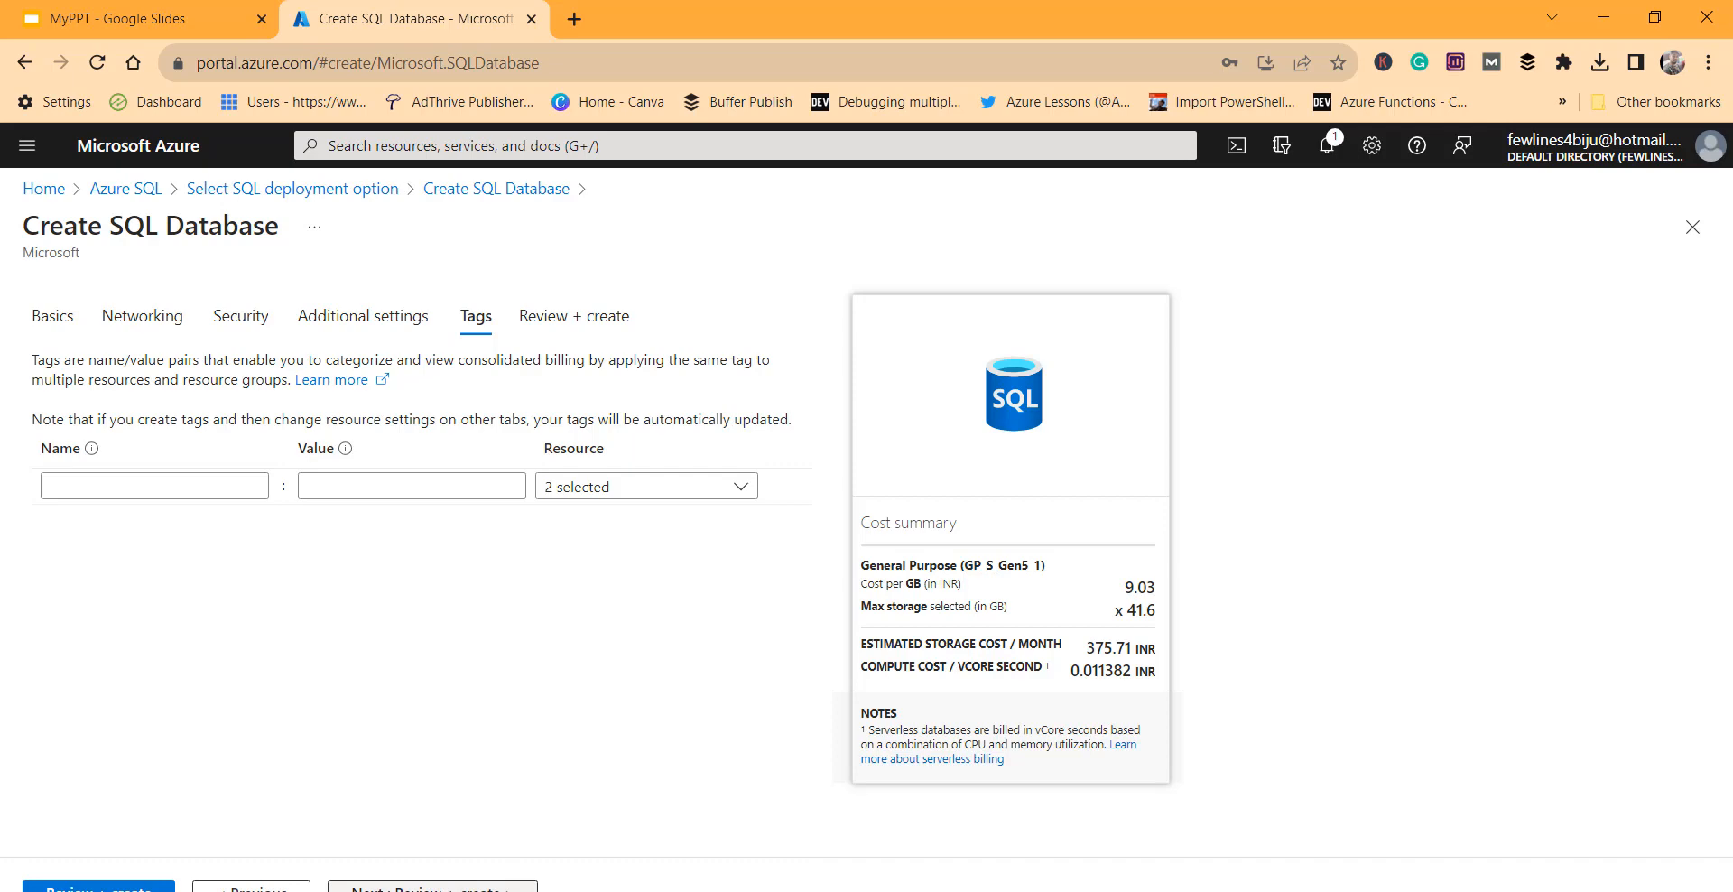
# - Scroll through the Review + create summary, including its Security and Additional settings sections
pyautogui.click(432, 887)
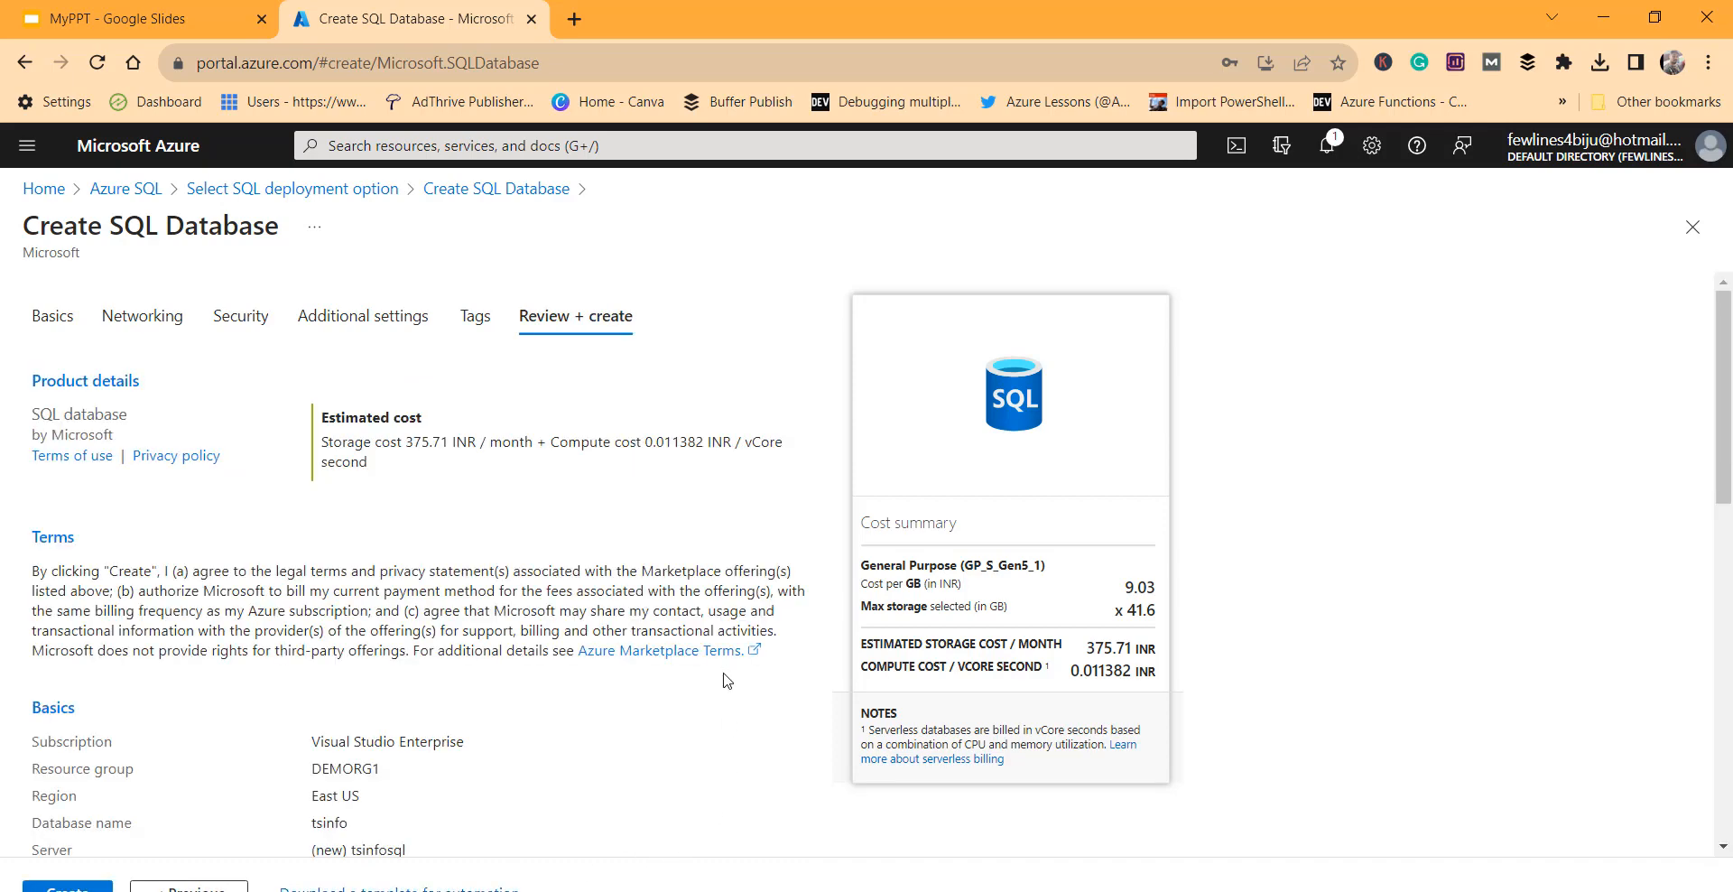
pyautogui.scroll(-2, 697, 700)
pyautogui.scroll(2, 698, 701)
pyautogui.scroll(-1, 355, 497)
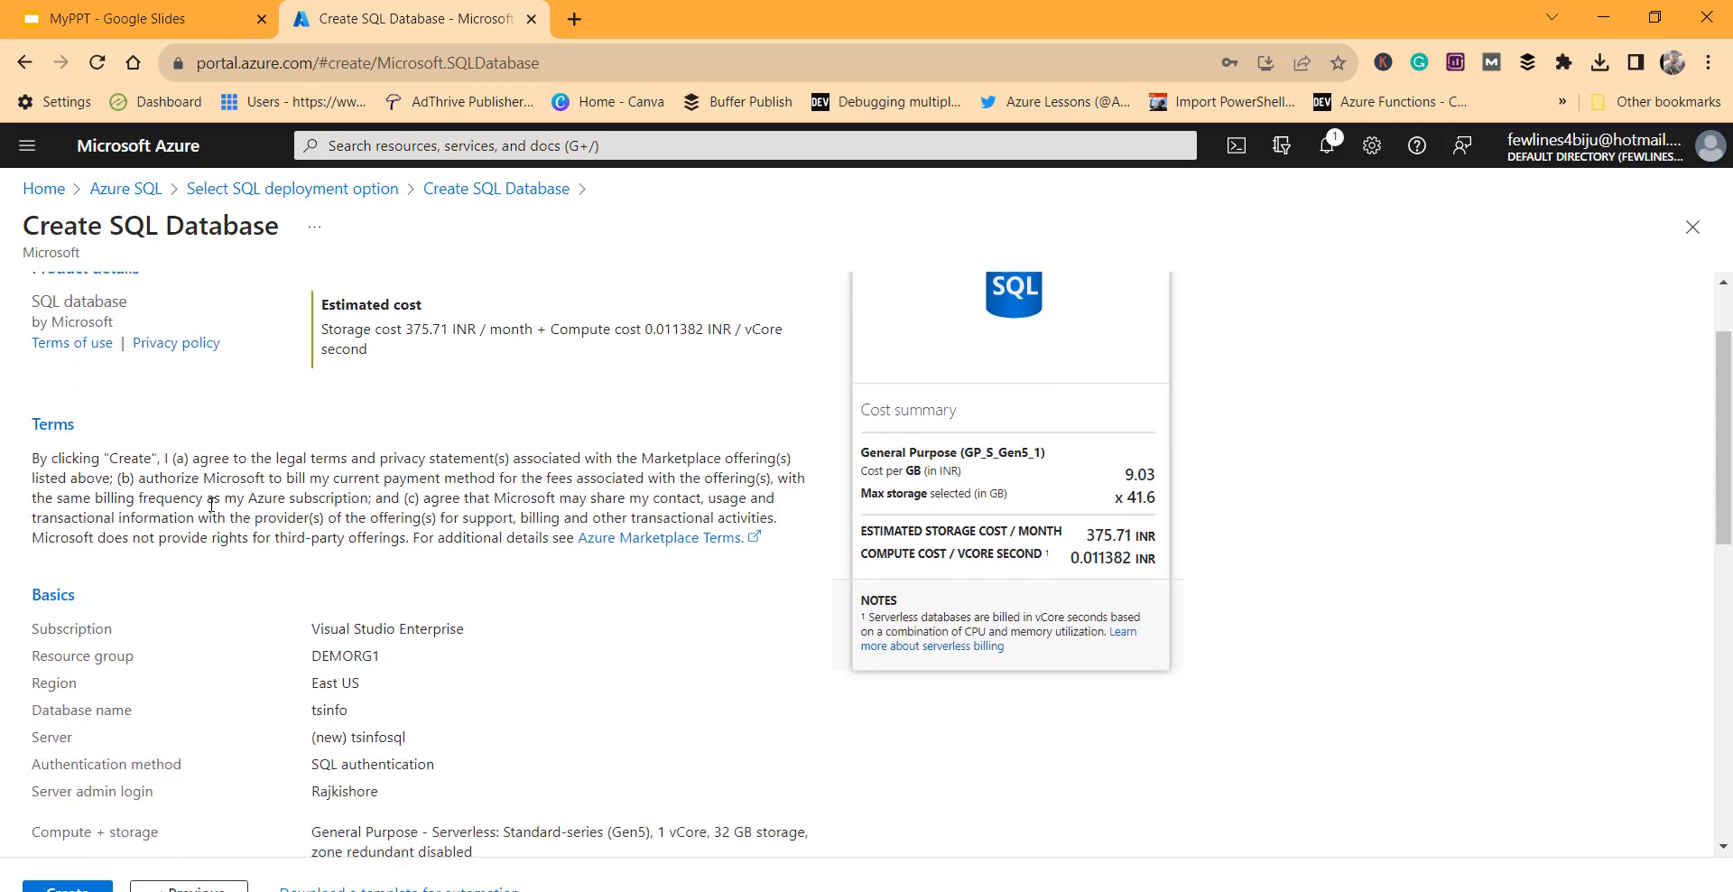
pyautogui.scroll(1, 356, 447)
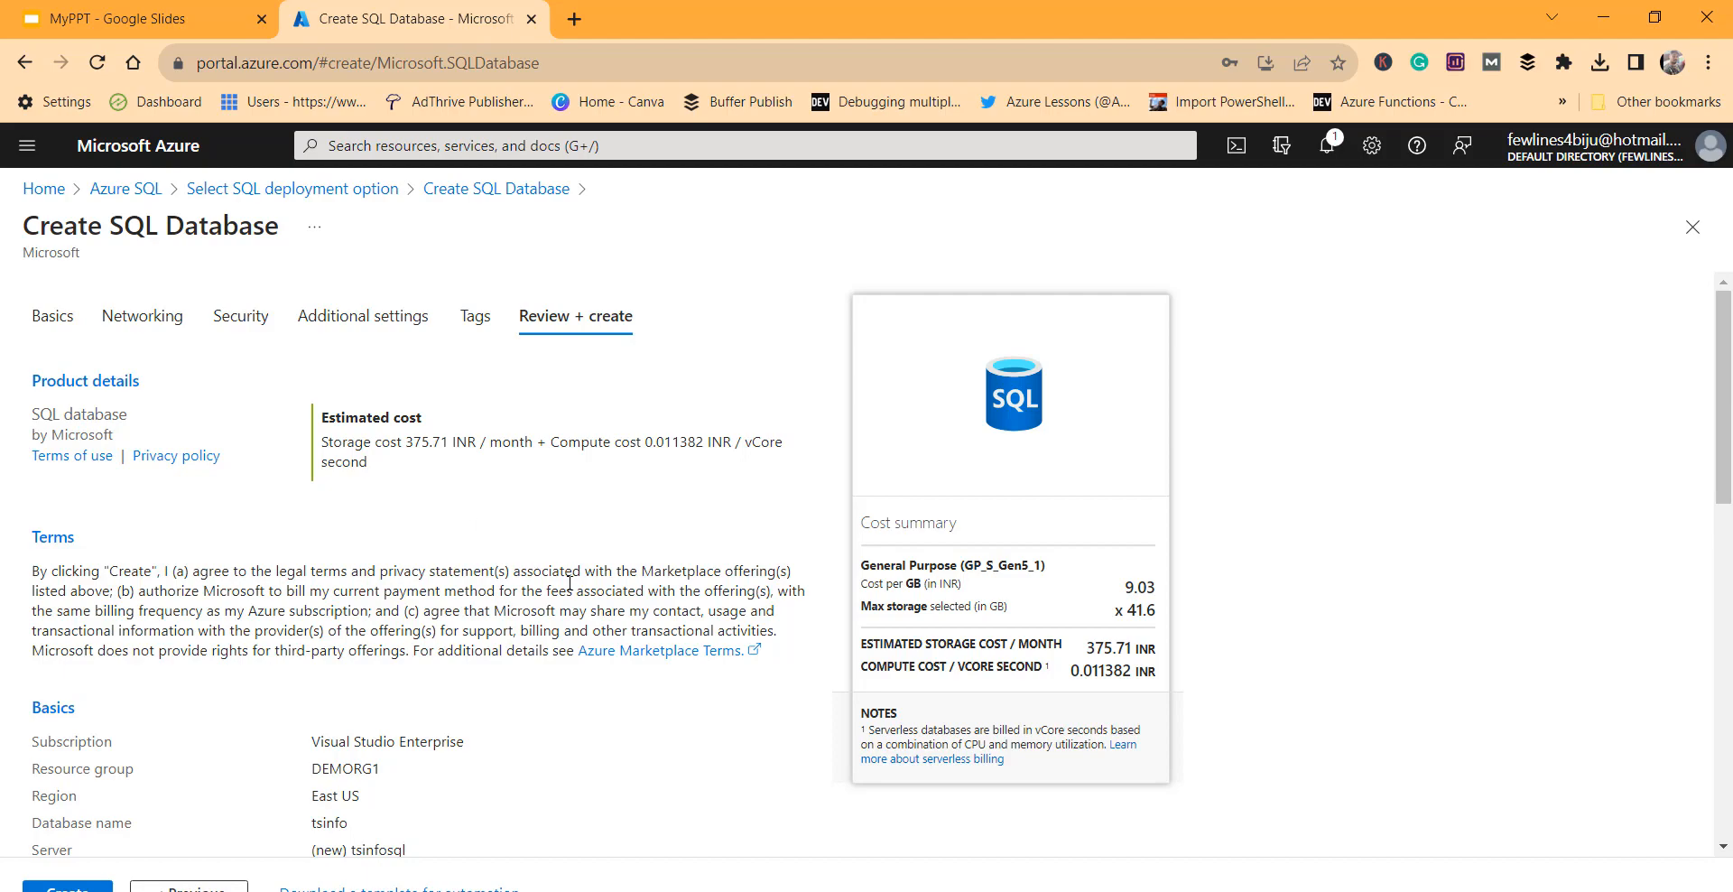
pyautogui.scroll(-1, 569, 582)
pyautogui.scroll(-3, 570, 587)
pyautogui.scroll(4, 571, 590)
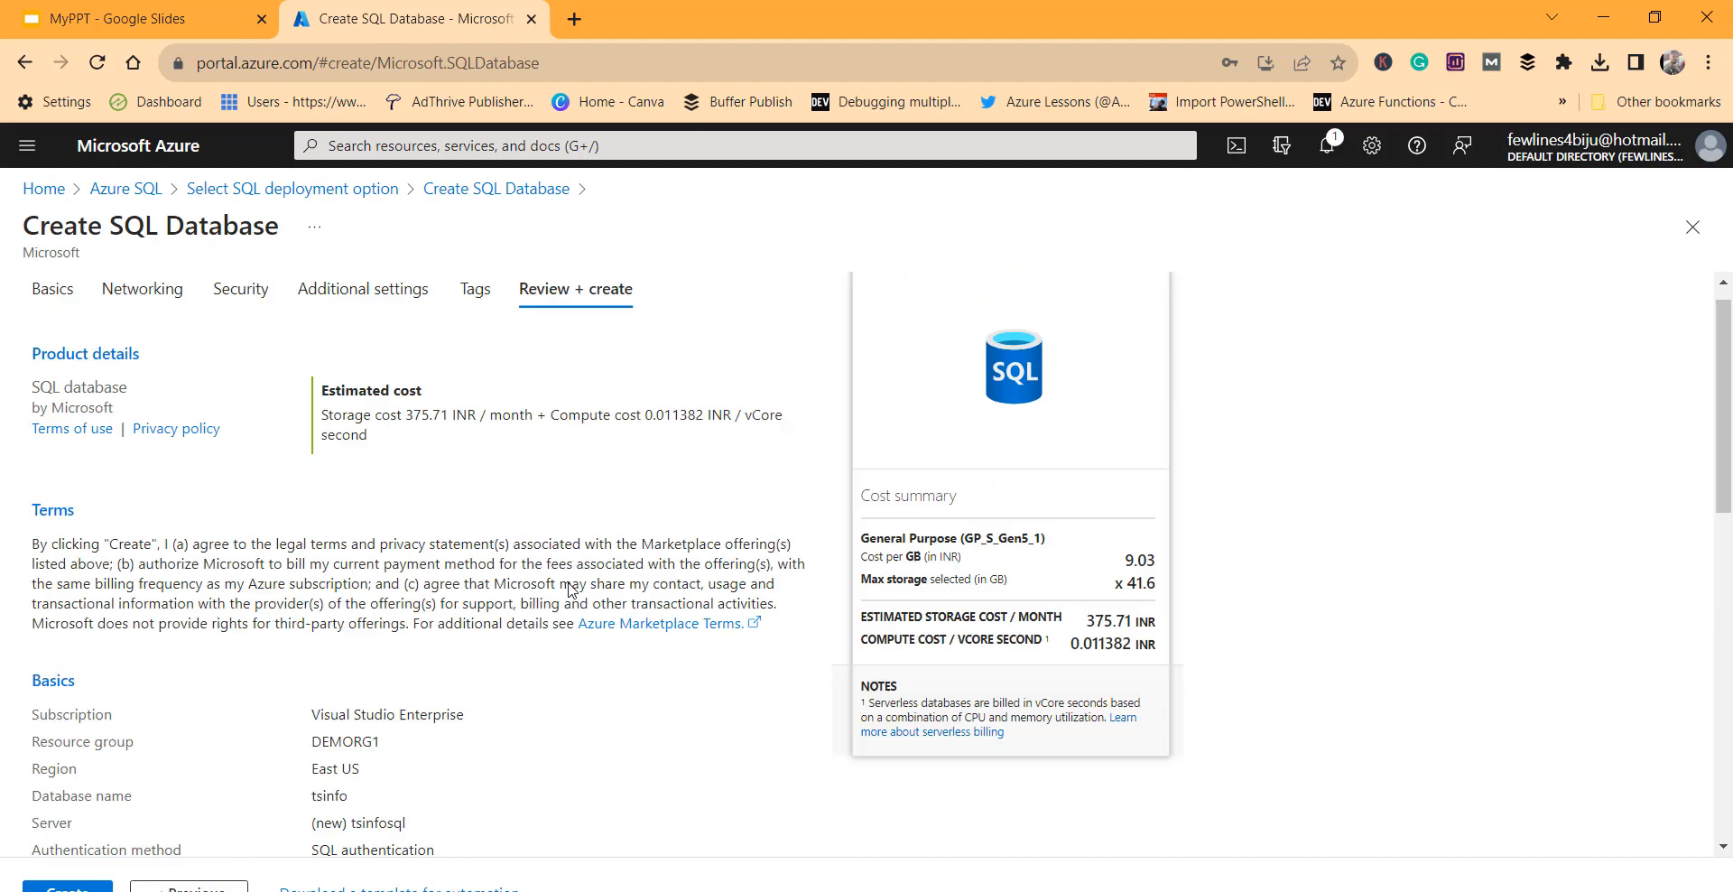
pyautogui.scroll(-3, 571, 589)
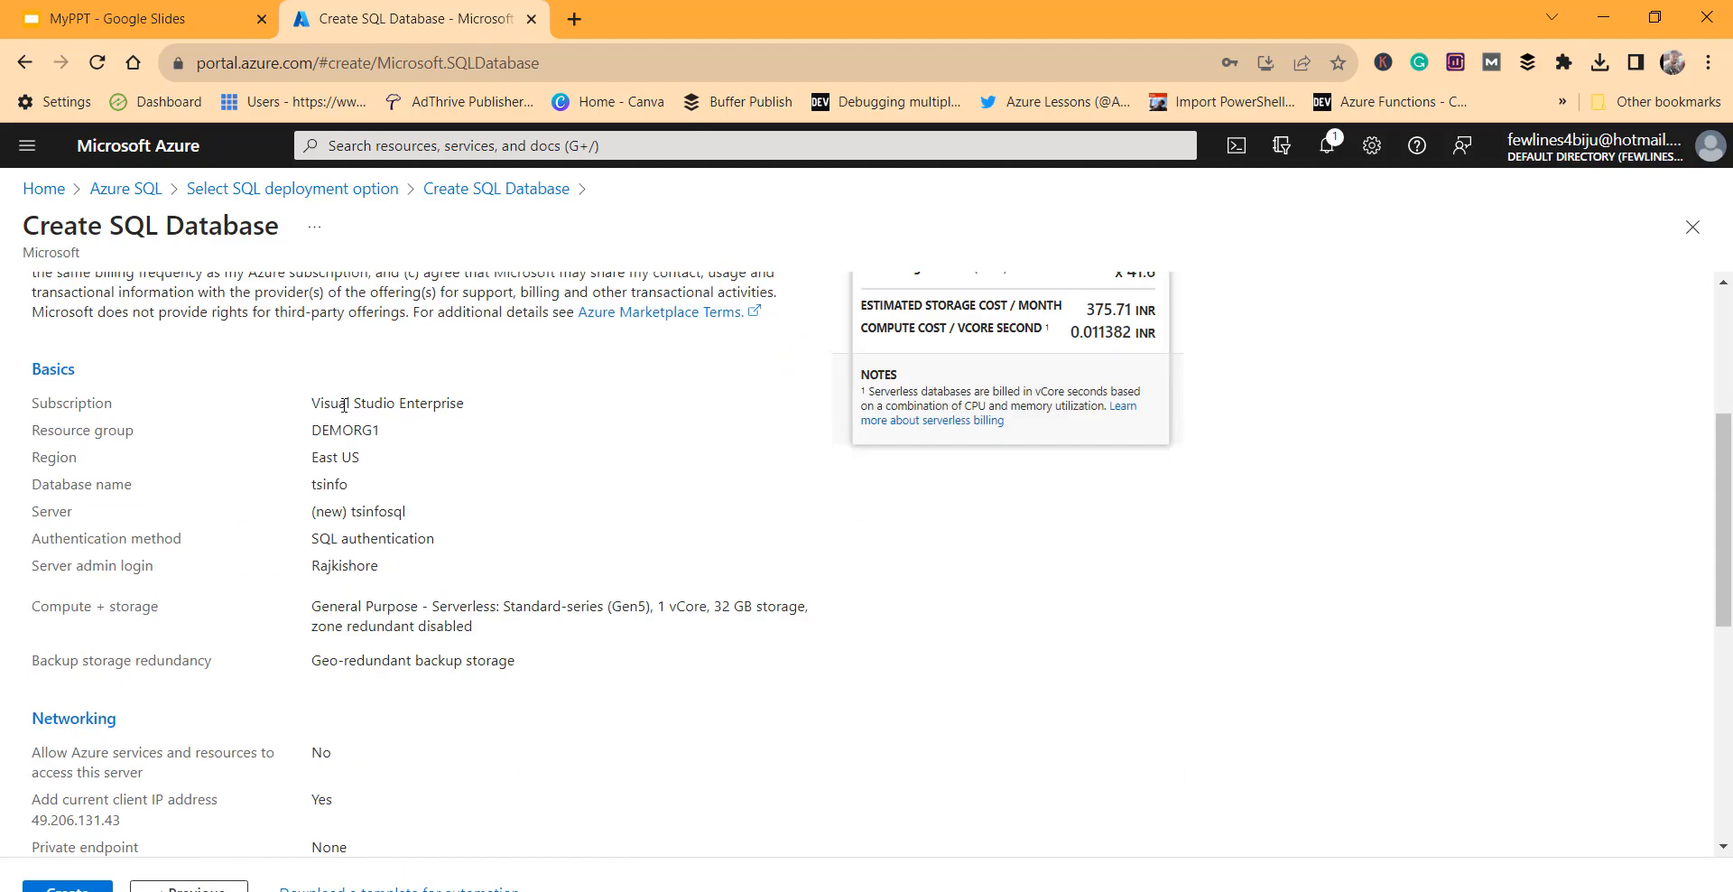
# - Verify subscription, DEMORG1 resource group, region, database tsinfo and server tsinfosql, then create the database
pyautogui.moveTo(310, 404); pyautogui.dragTo(534, 408)
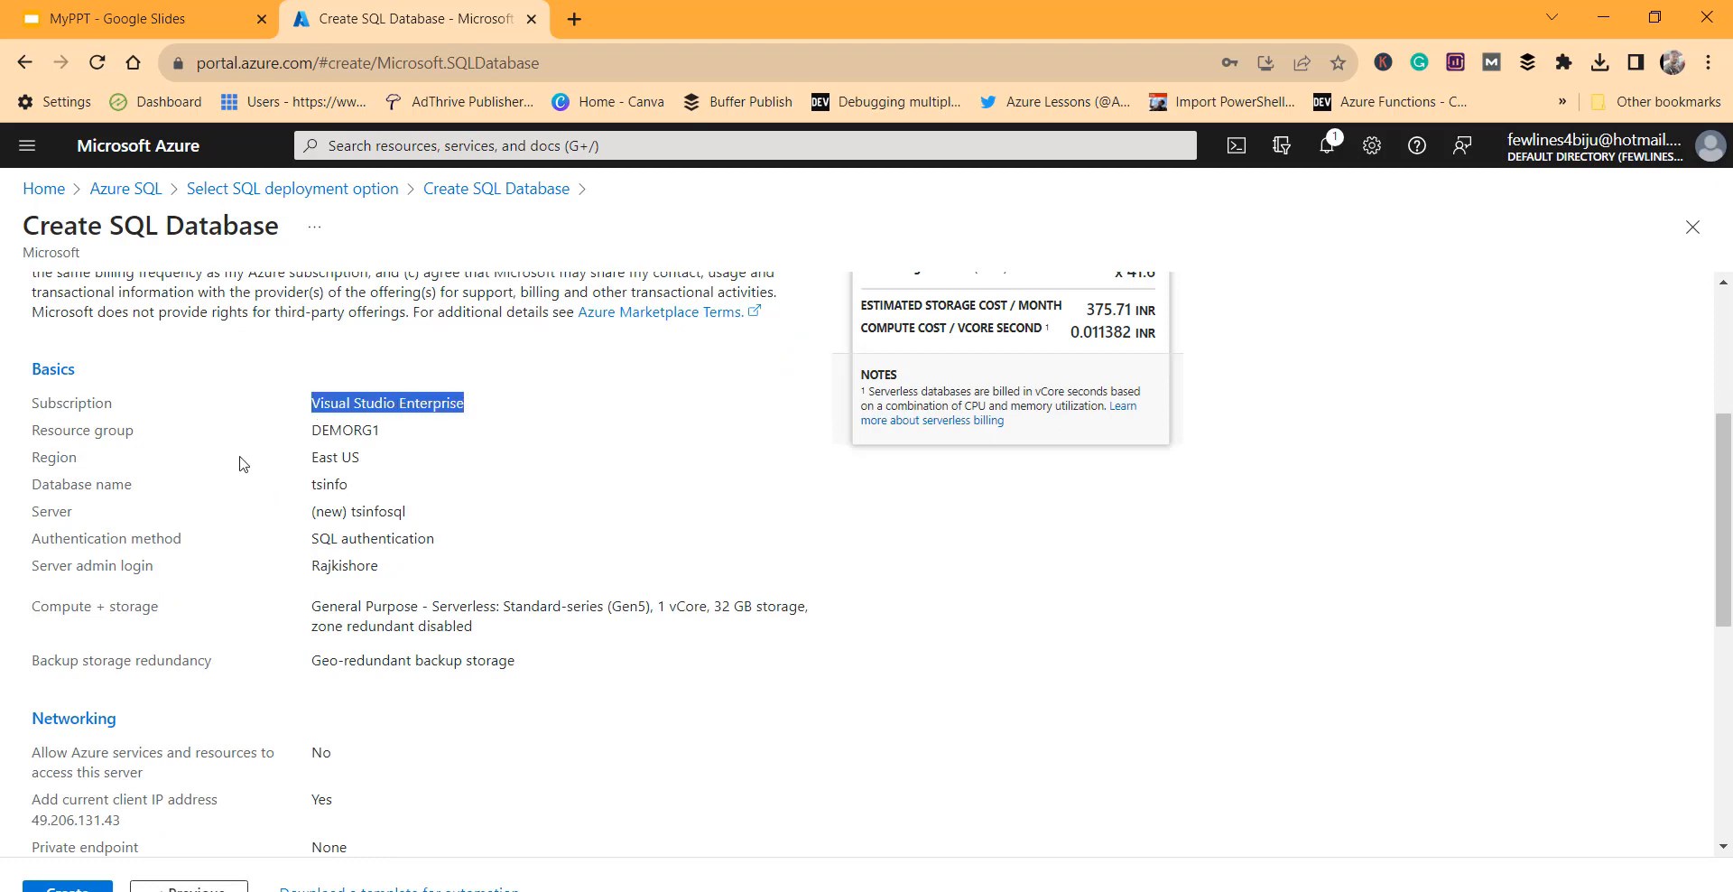
pyautogui.doubleClick(332, 426)
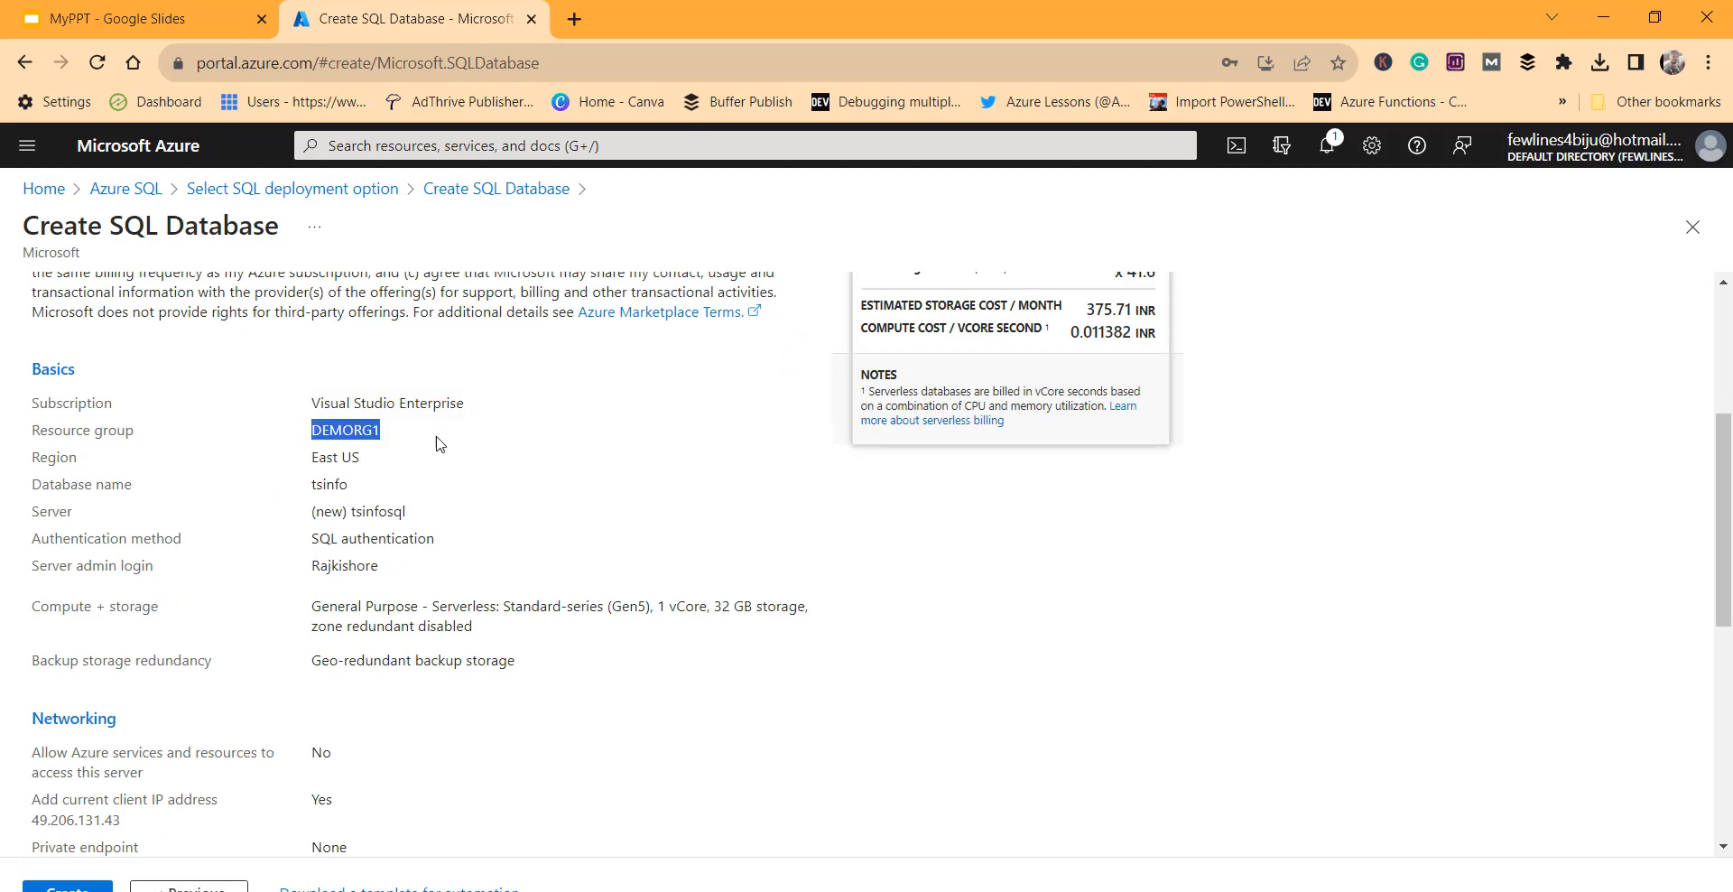
pyautogui.doubleClick(350, 456)
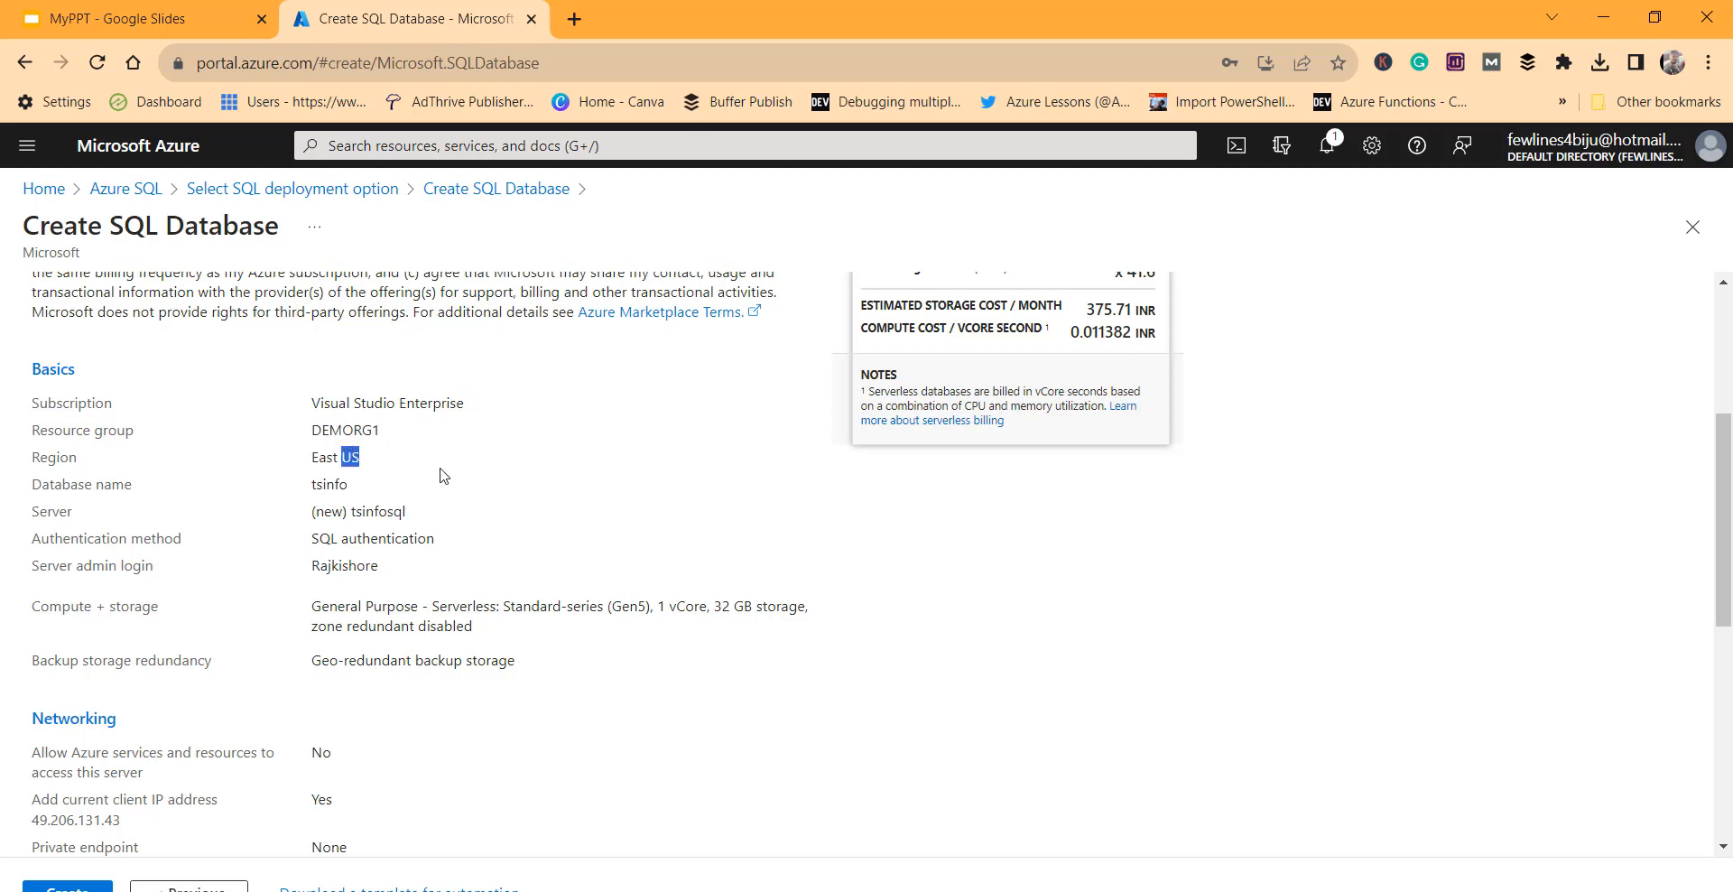
pyautogui.doubleClick(329, 483)
pyautogui.doubleClick(357, 512)
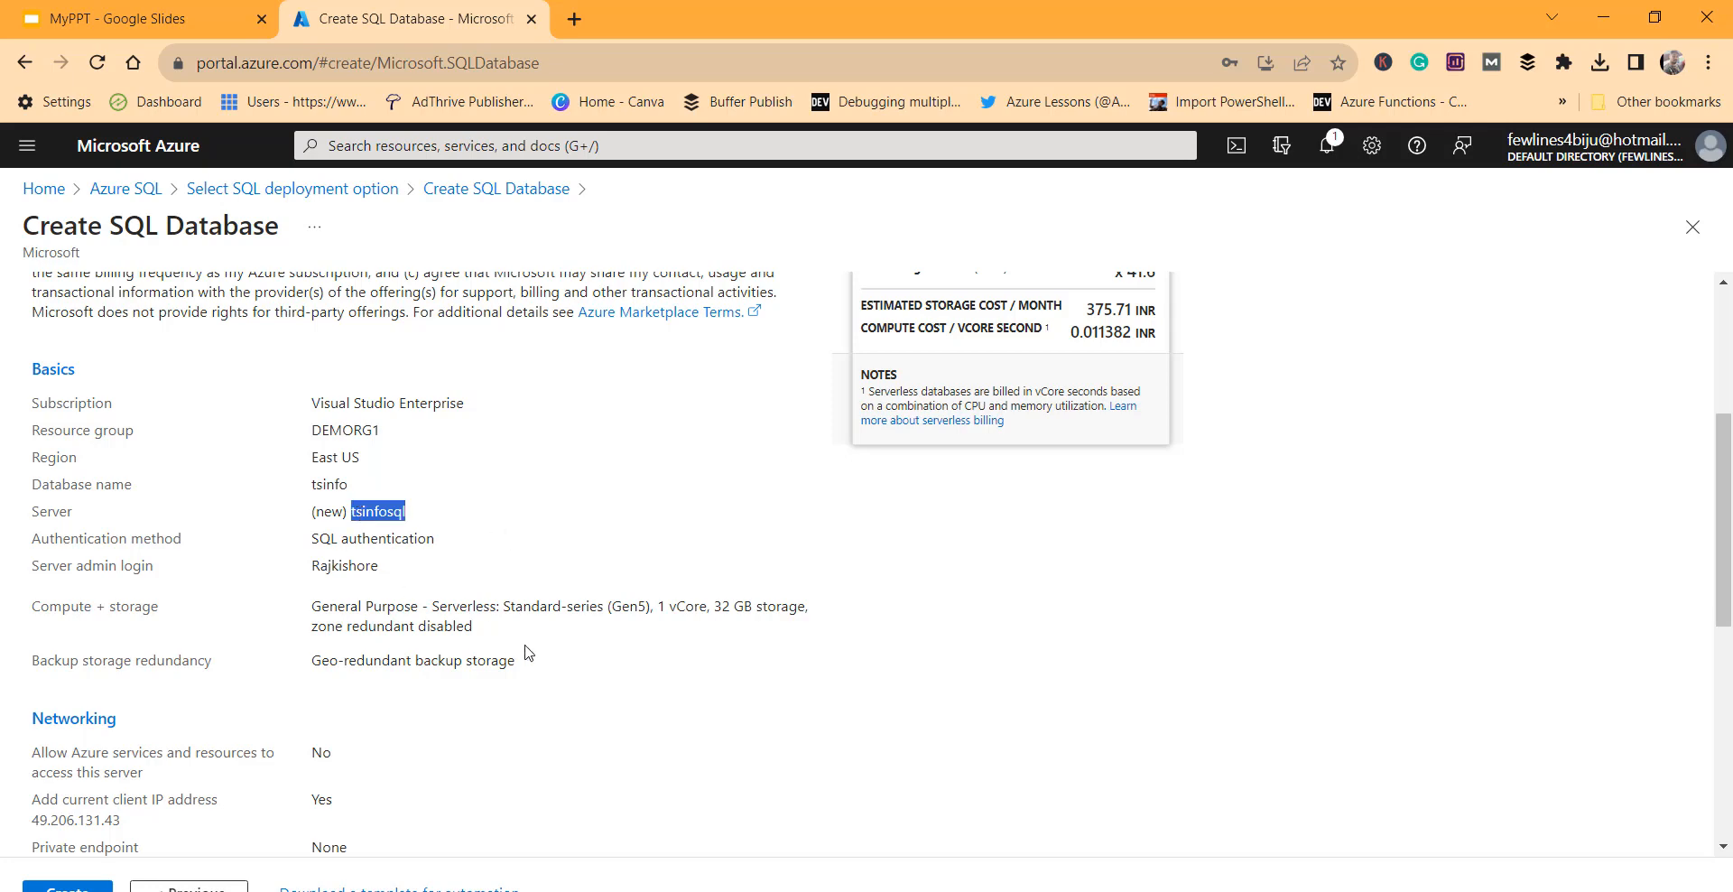
pyautogui.scroll(-6, 528, 652)
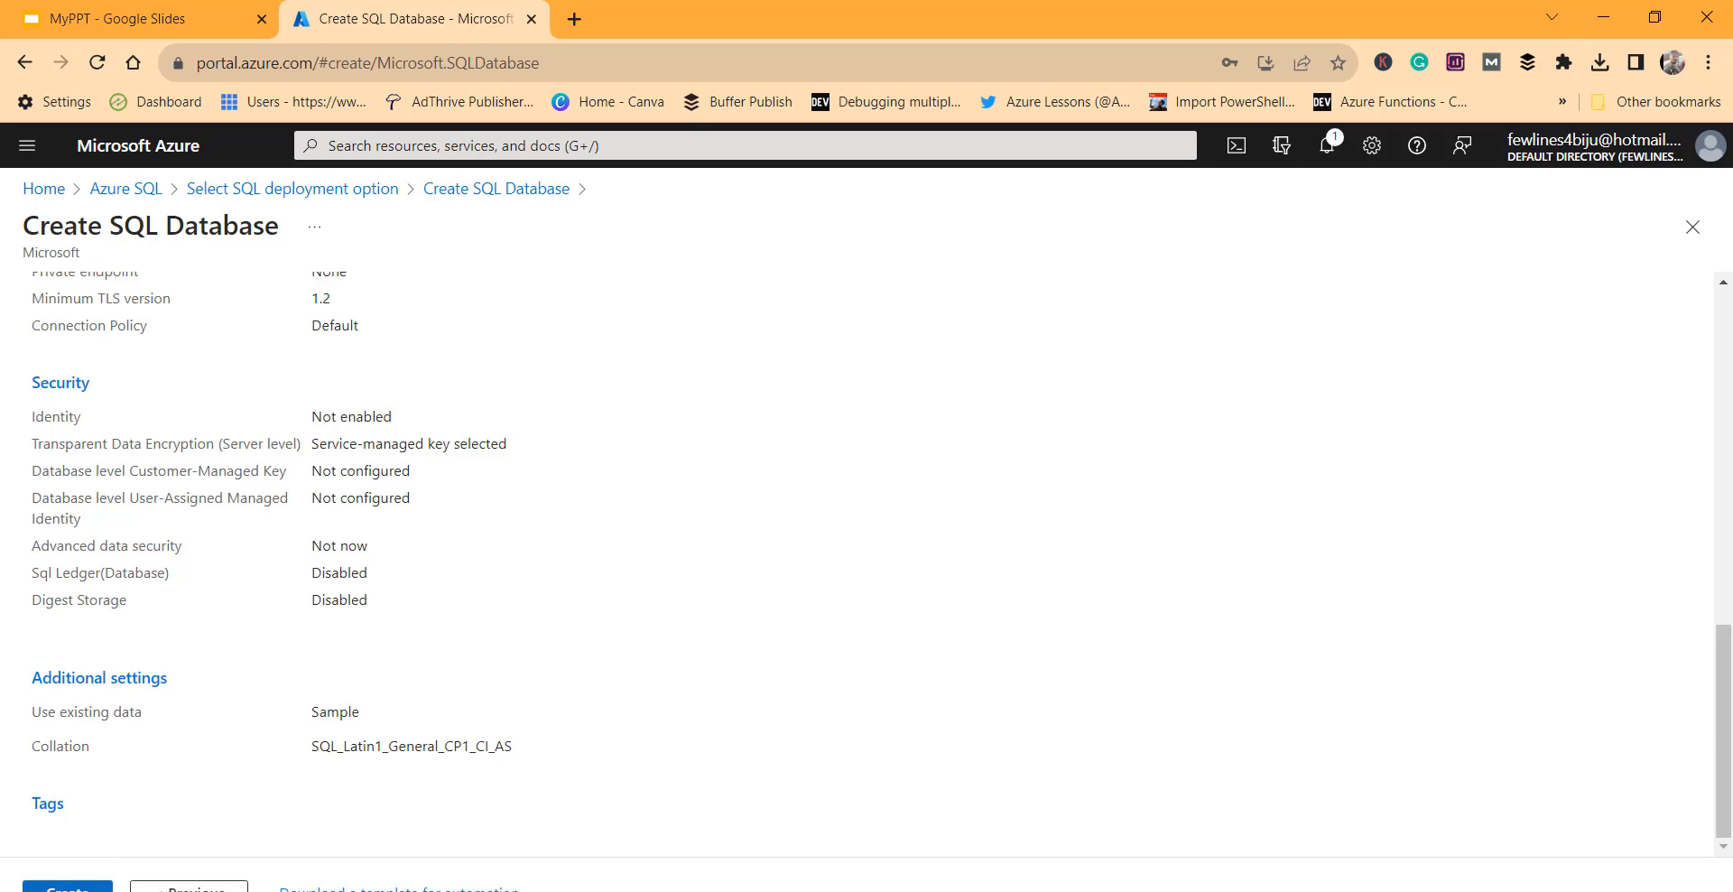
pyautogui.click(68, 887)
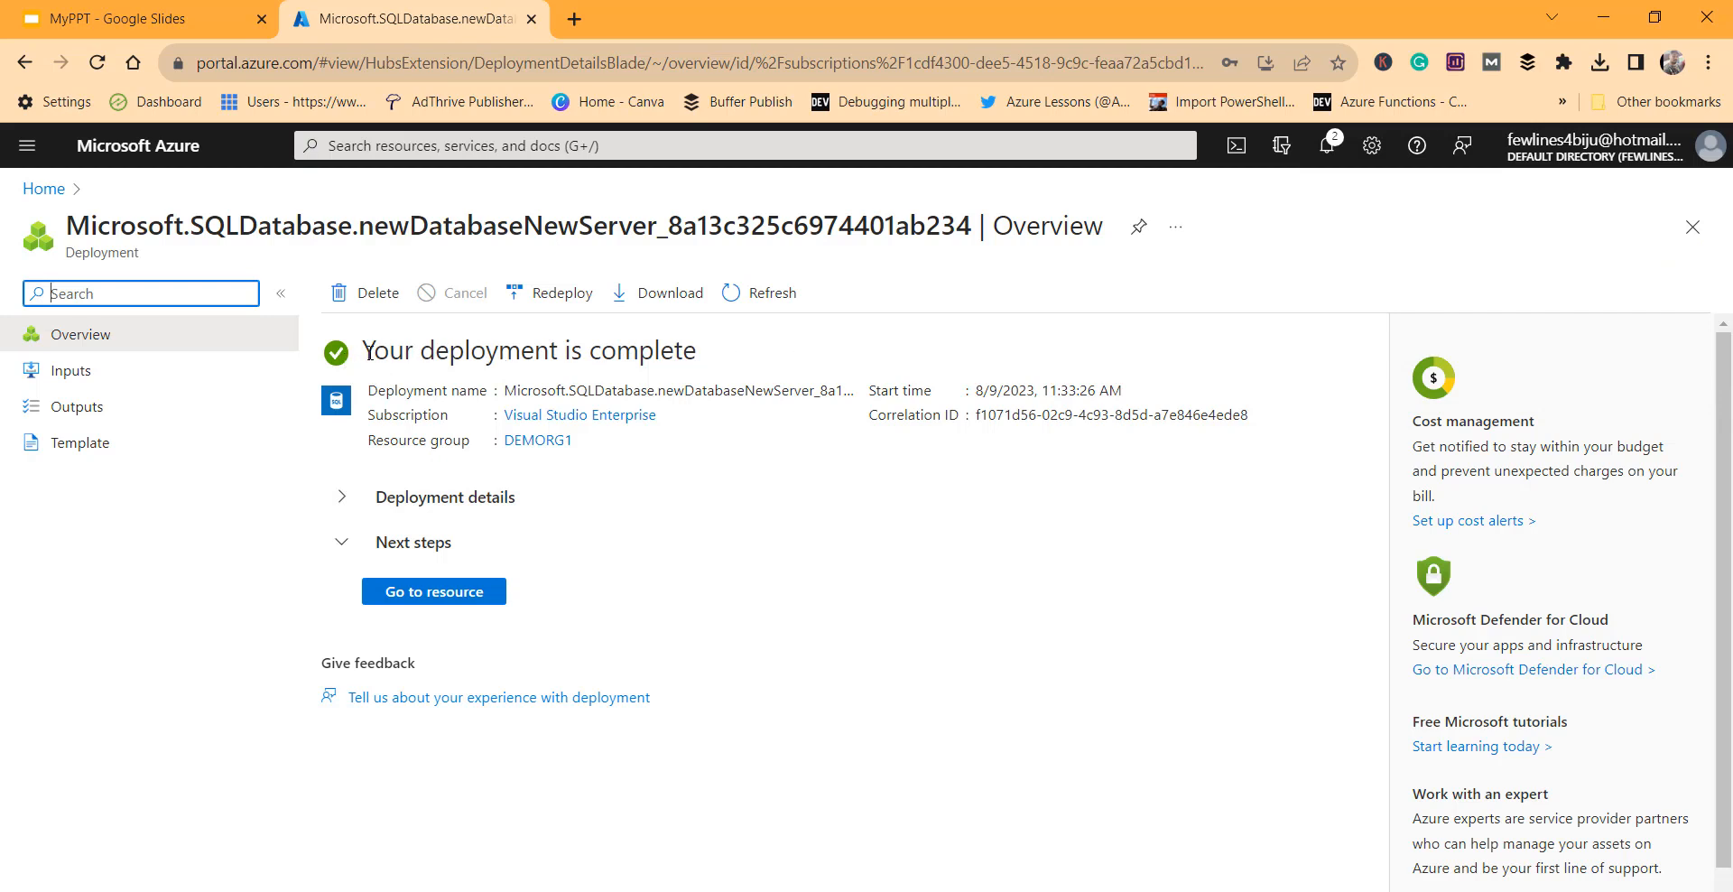
pyautogui.moveTo(369, 352); pyautogui.dragTo(450, 350)
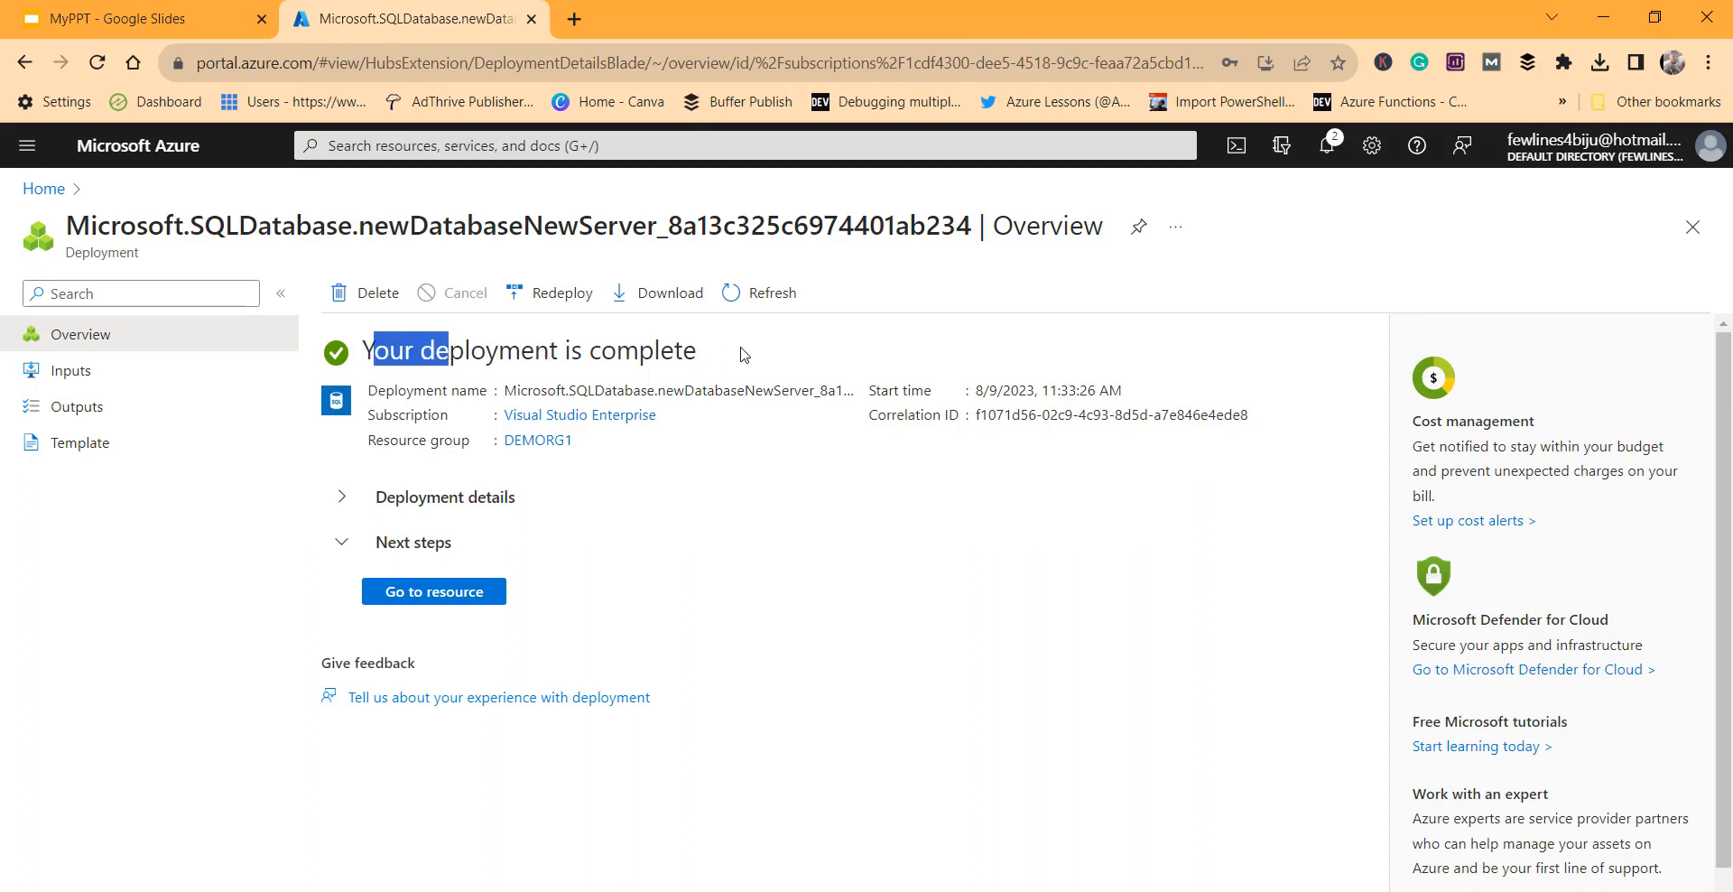
pyautogui.click(659, 358)
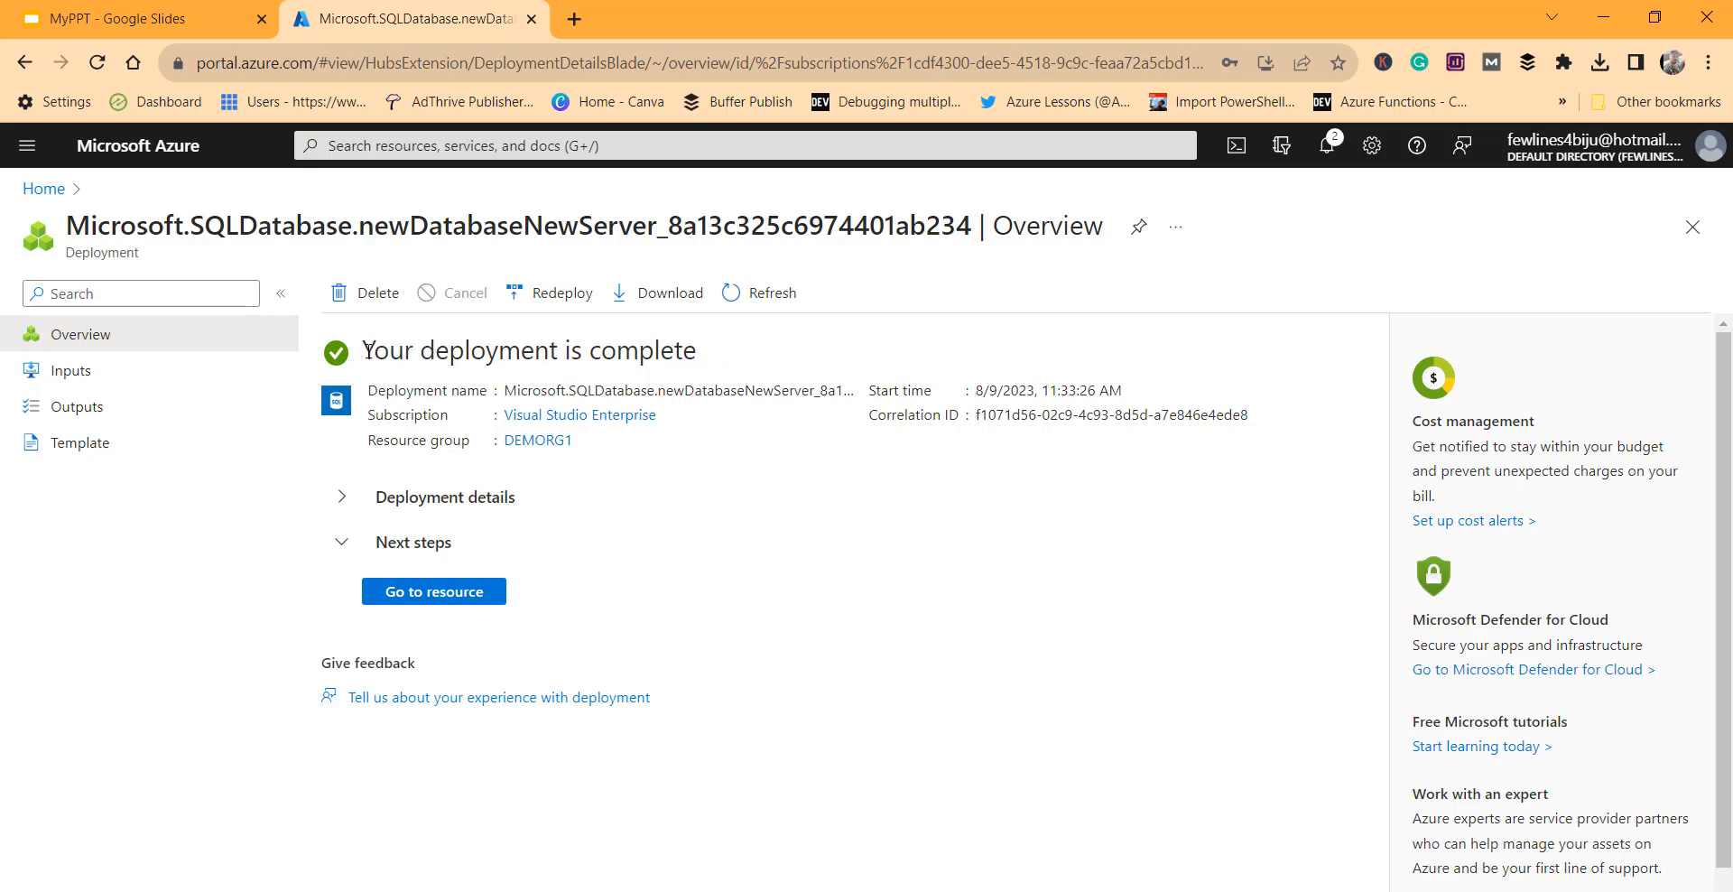
pyautogui.moveTo(369, 350); pyautogui.dragTo(722, 357)
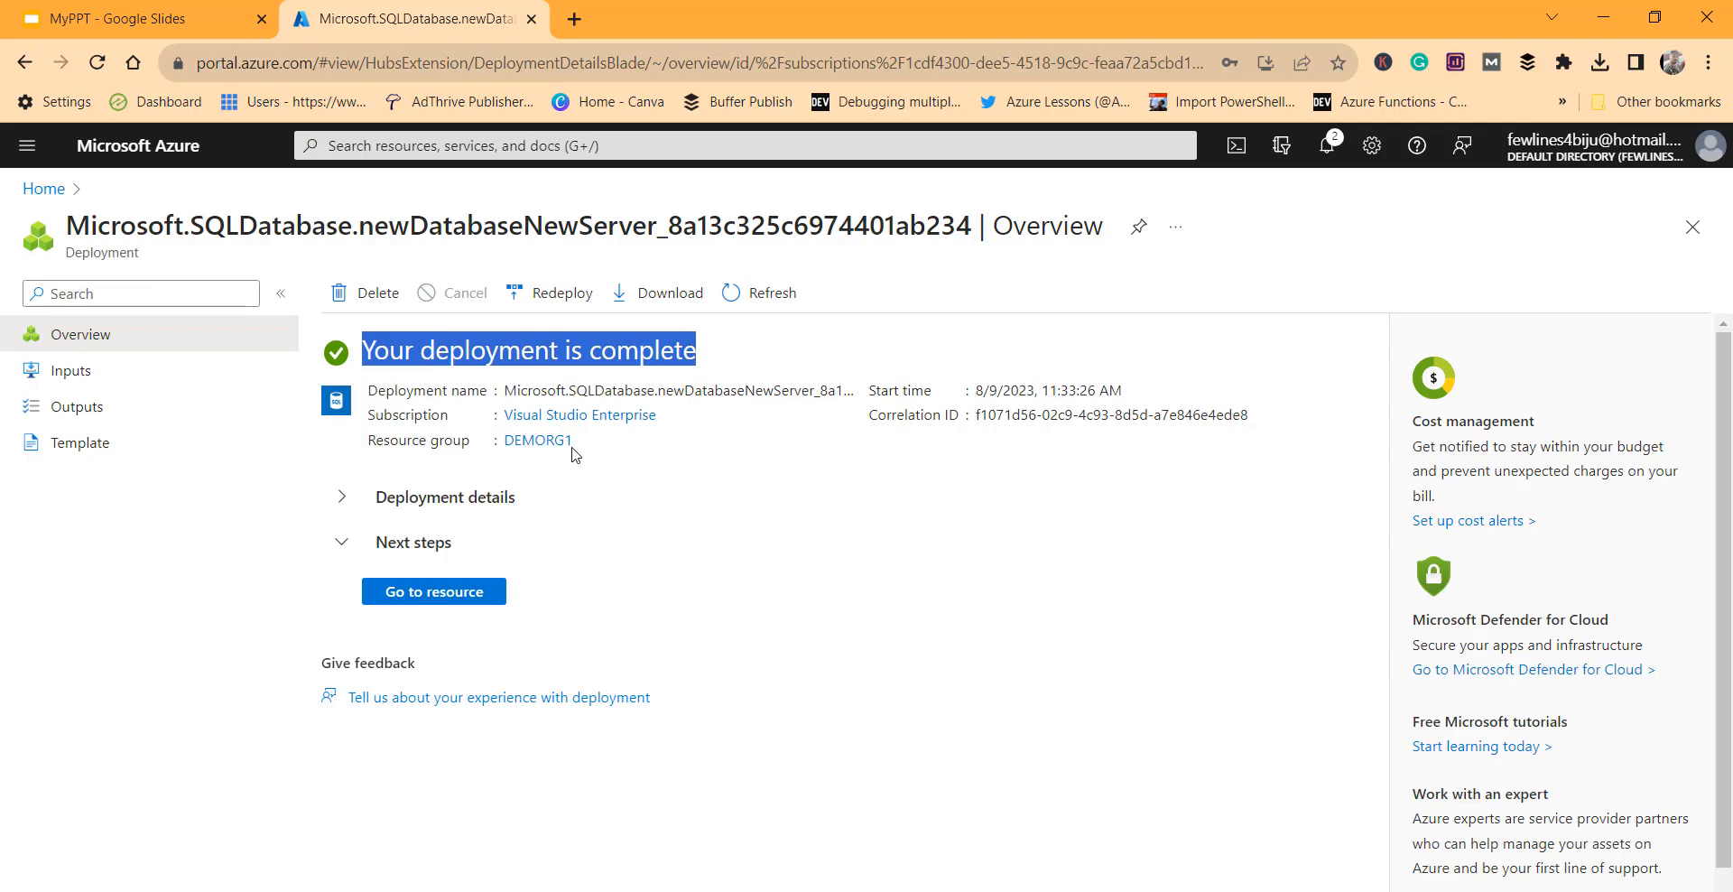
pyautogui.click(358, 504)
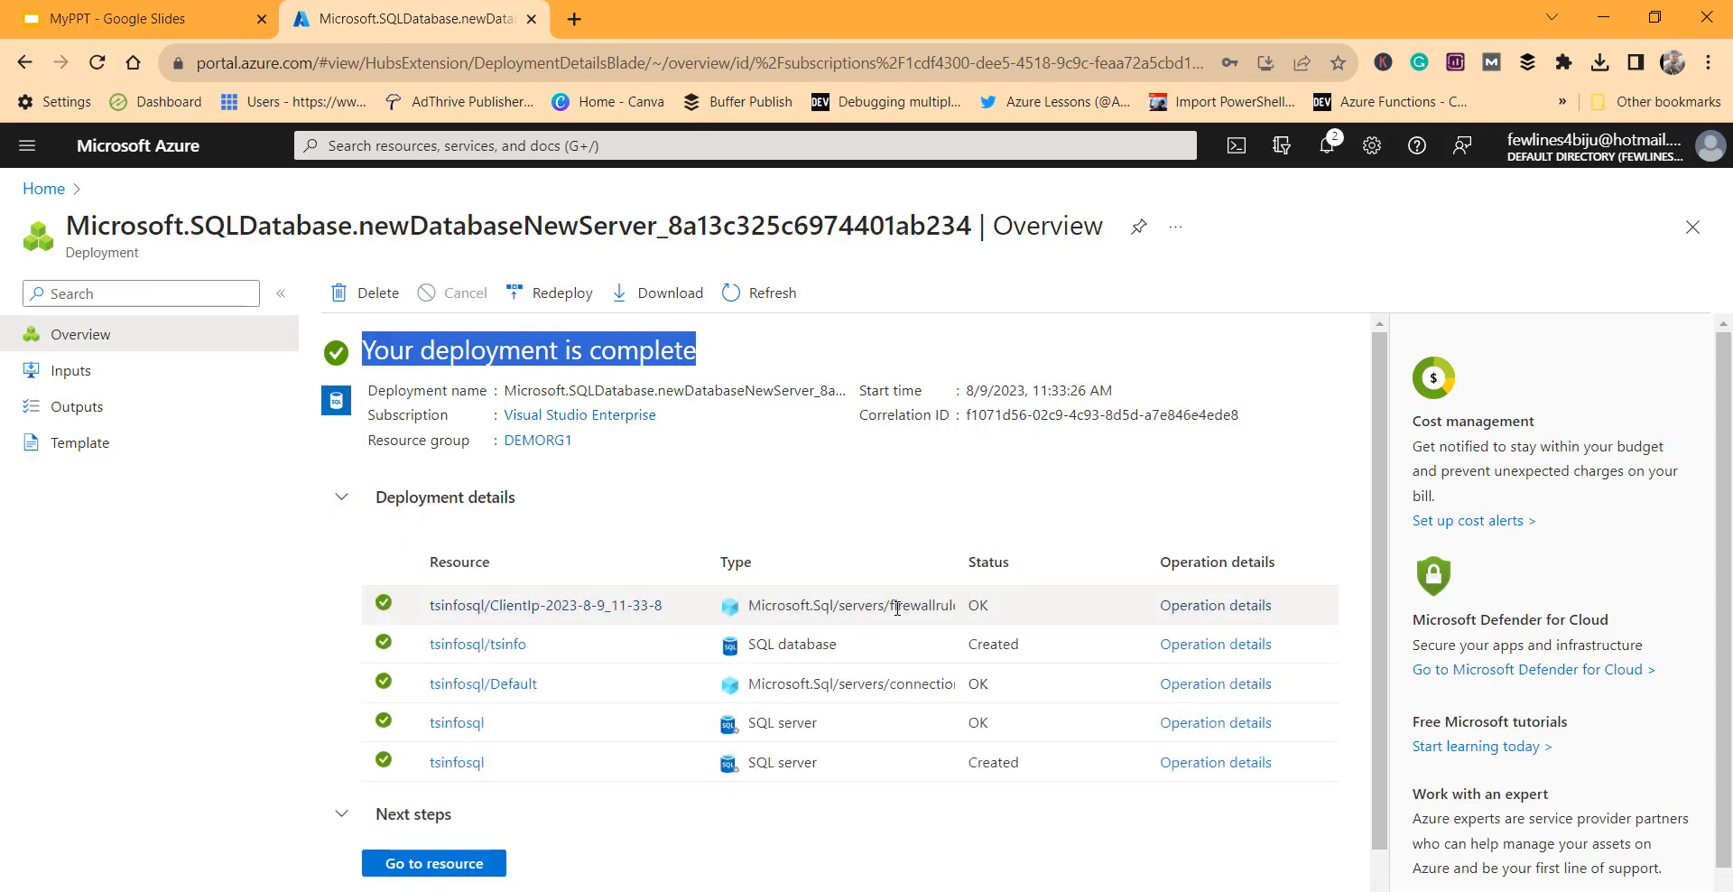
pyautogui.scroll(-1, 897, 609)
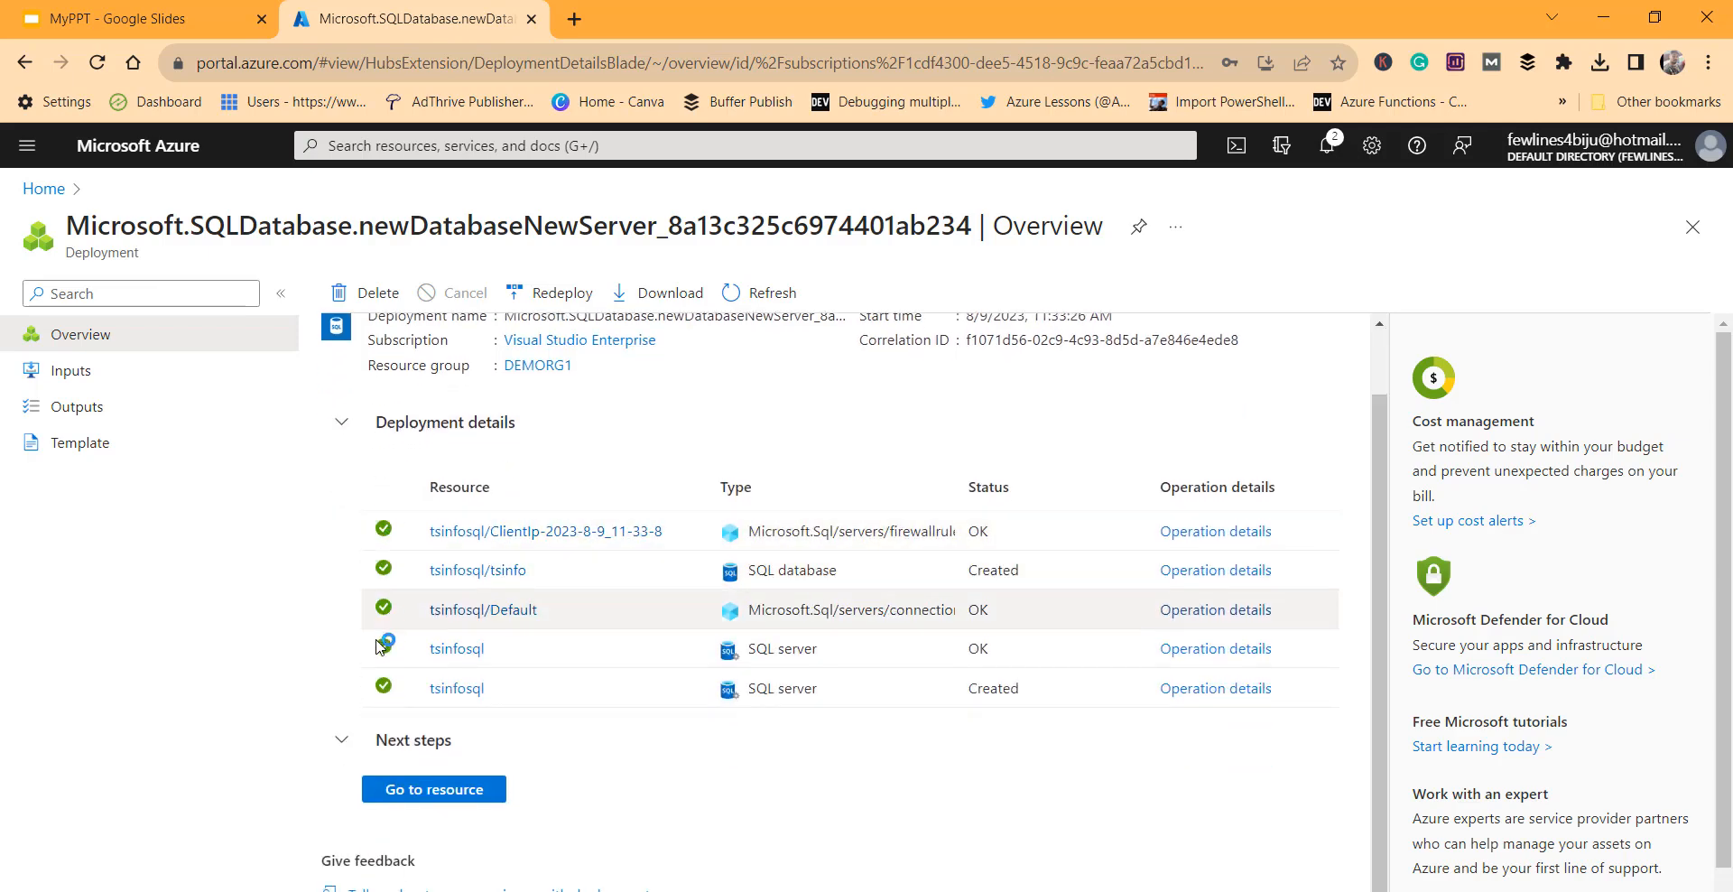
pyautogui.click(342, 425)
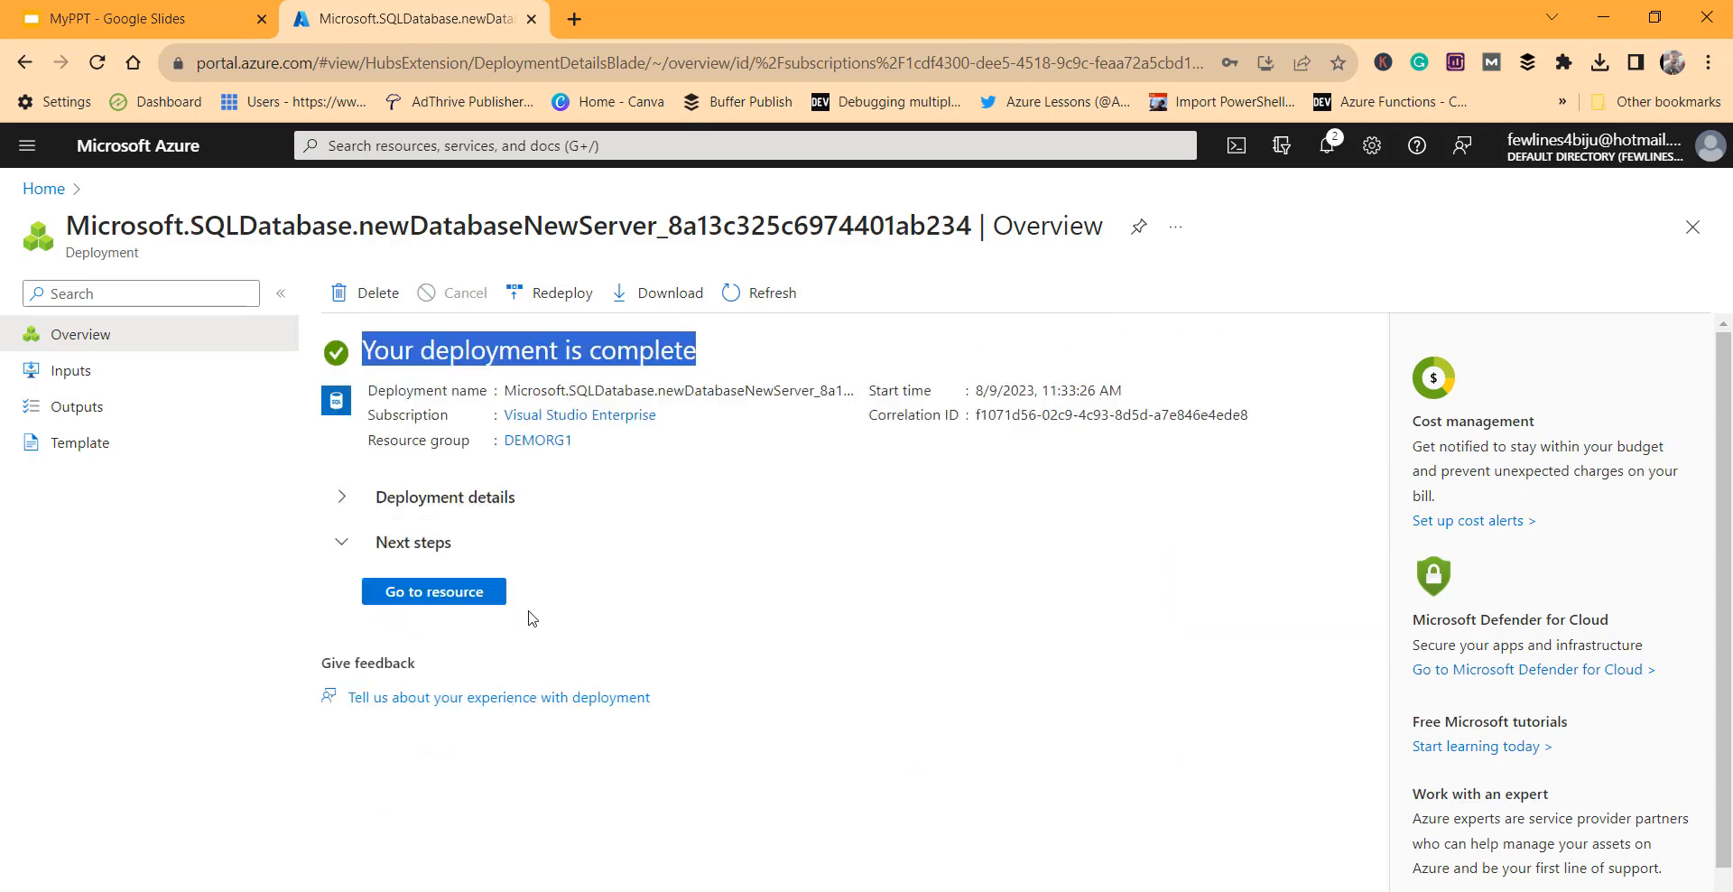
# - Go to the deployed tsinfo database, check its tsinfosql server in the title, and launch Query editor (preview)
pyautogui.click(453, 600)
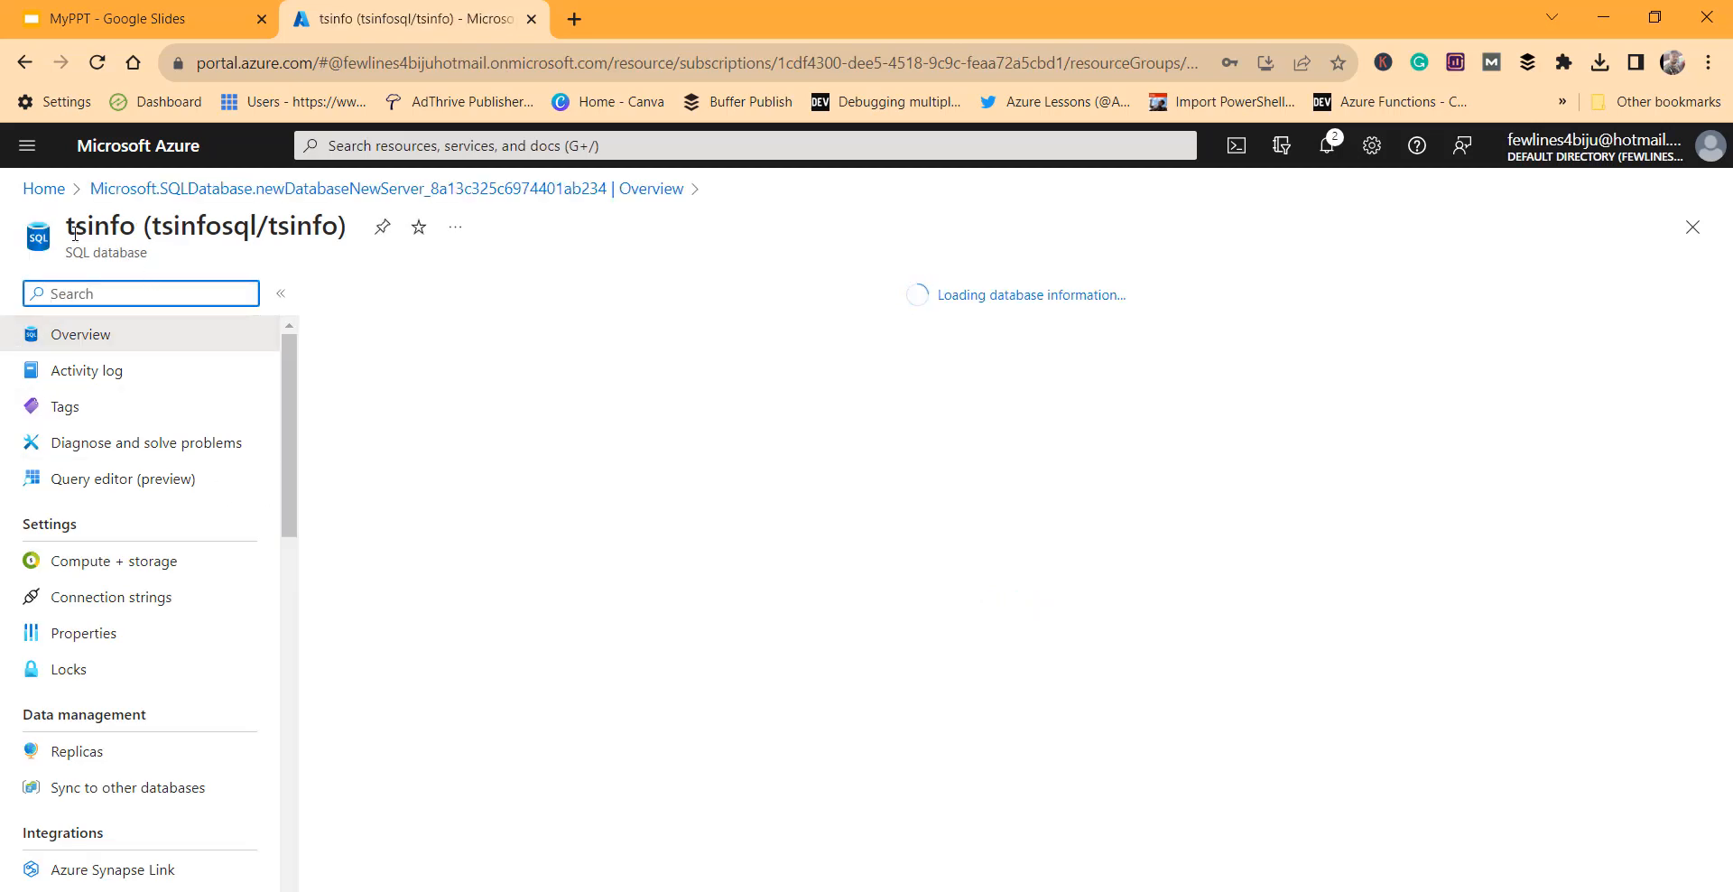
pyautogui.click(159, 254)
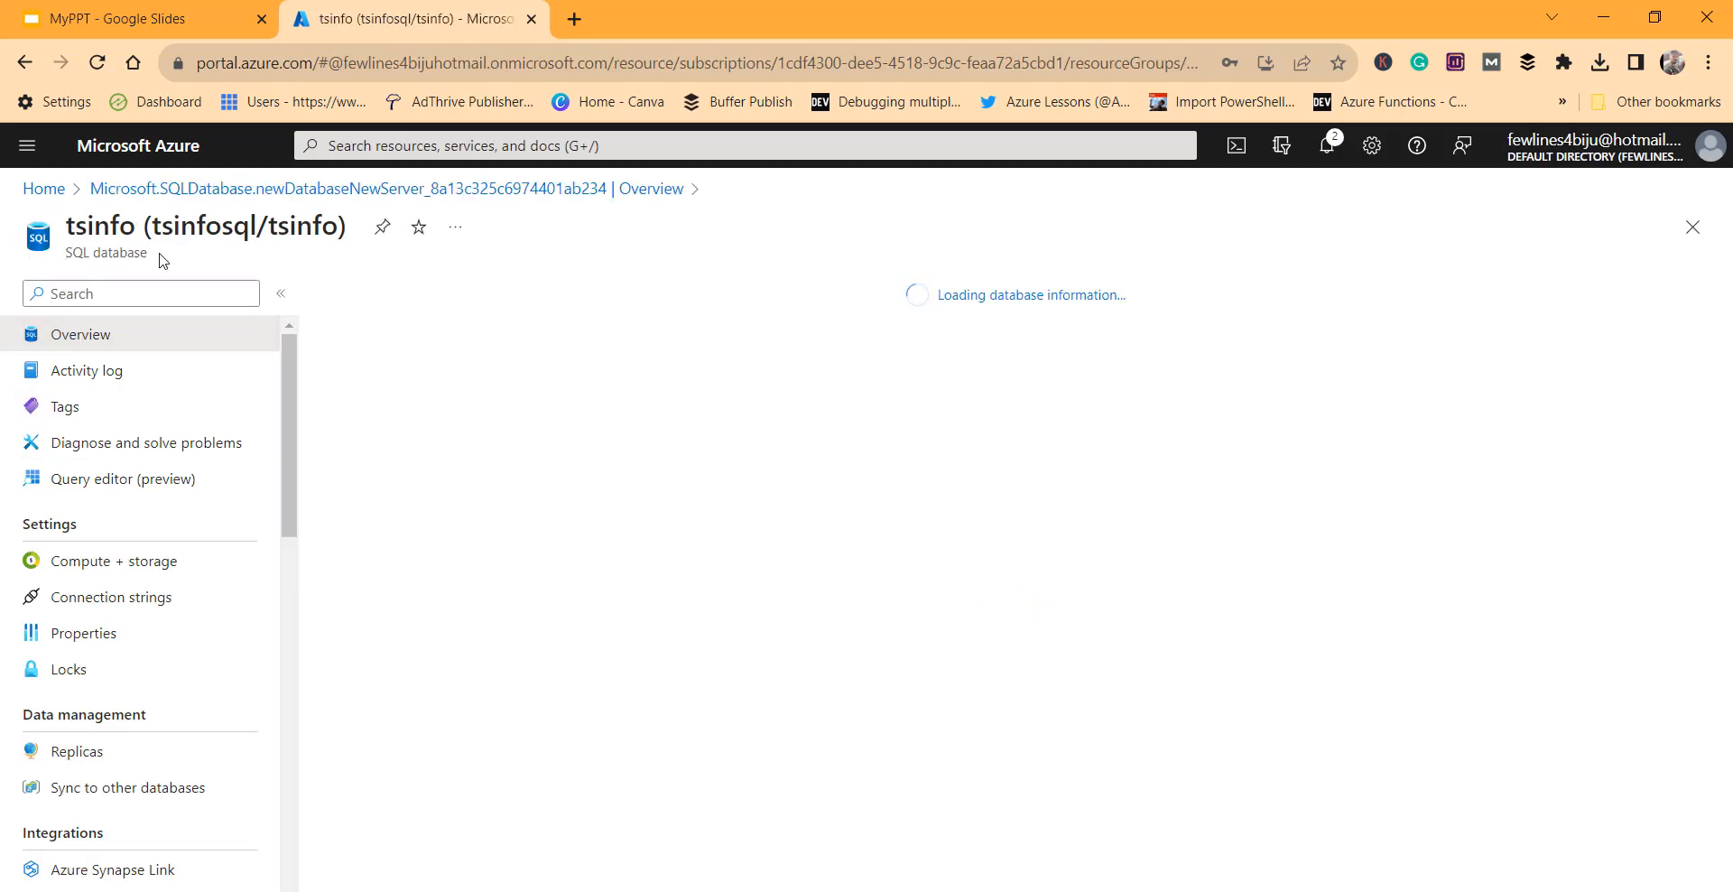
pyautogui.moveTo(159, 254); pyautogui.dragTo(55, 229)
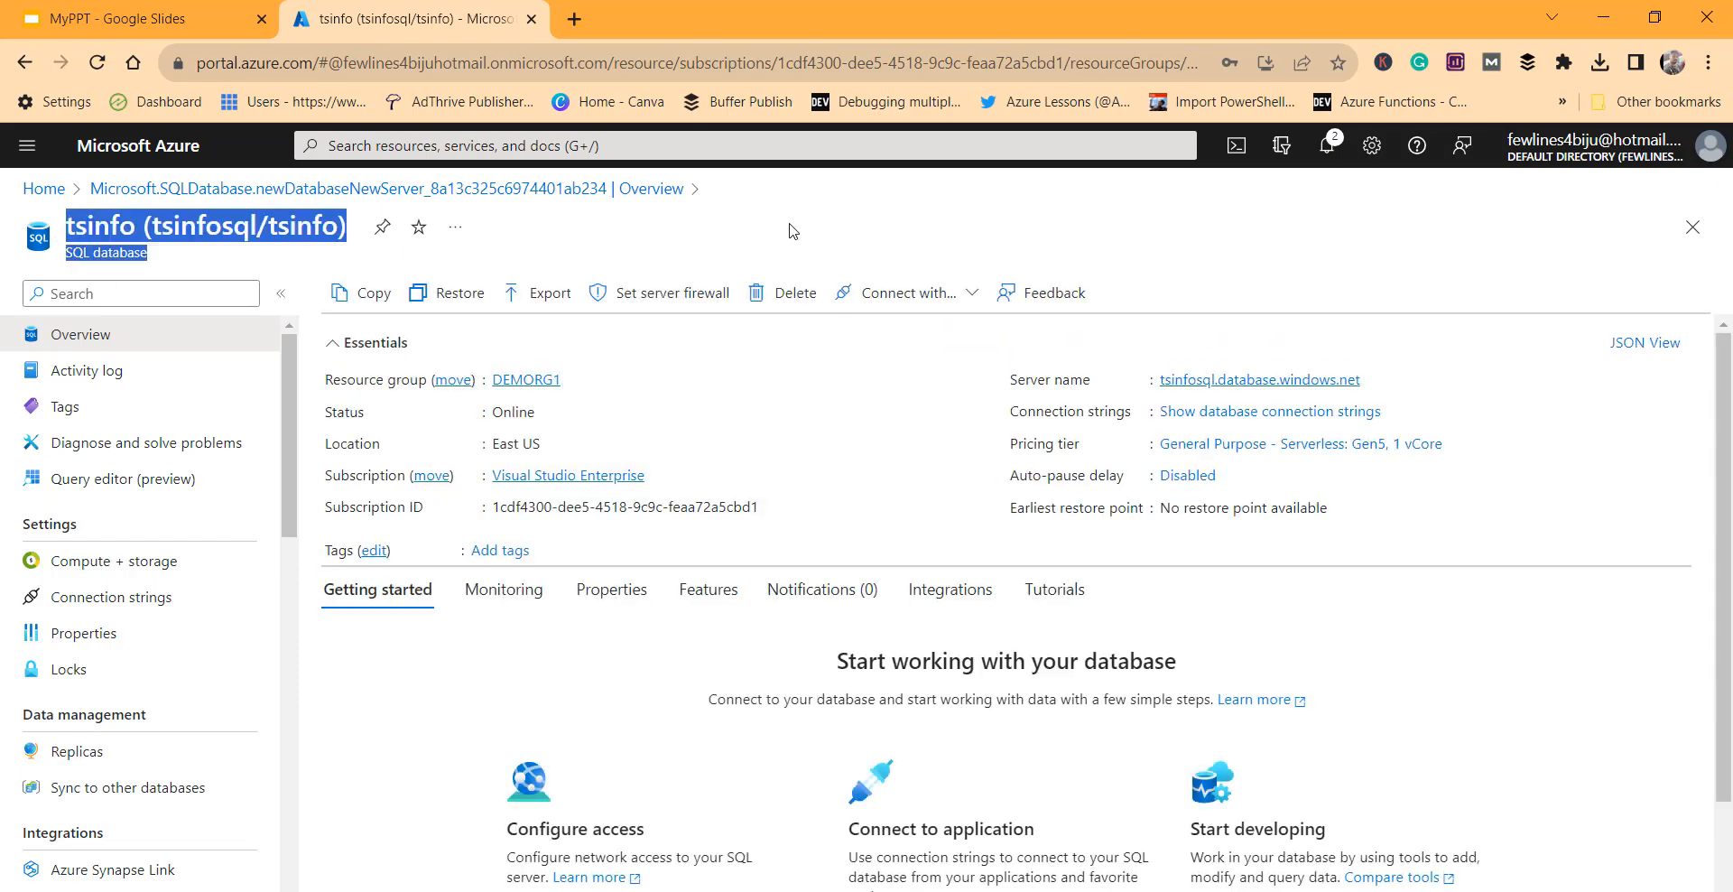
pyautogui.click(31, 233)
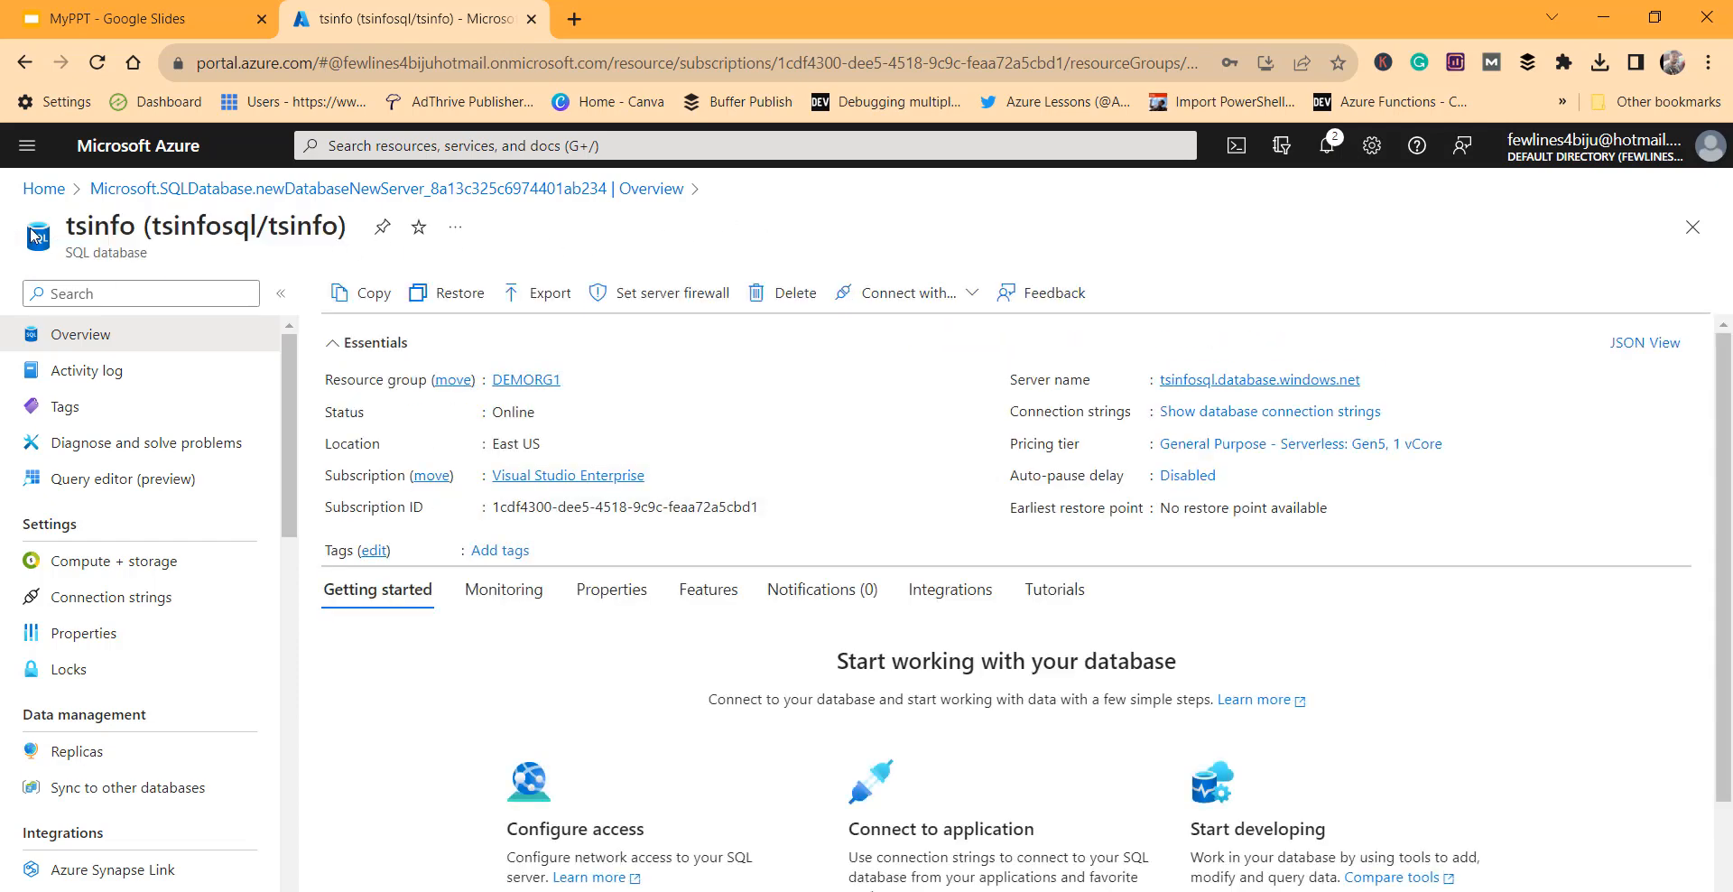
pyautogui.doubleClick(106, 236)
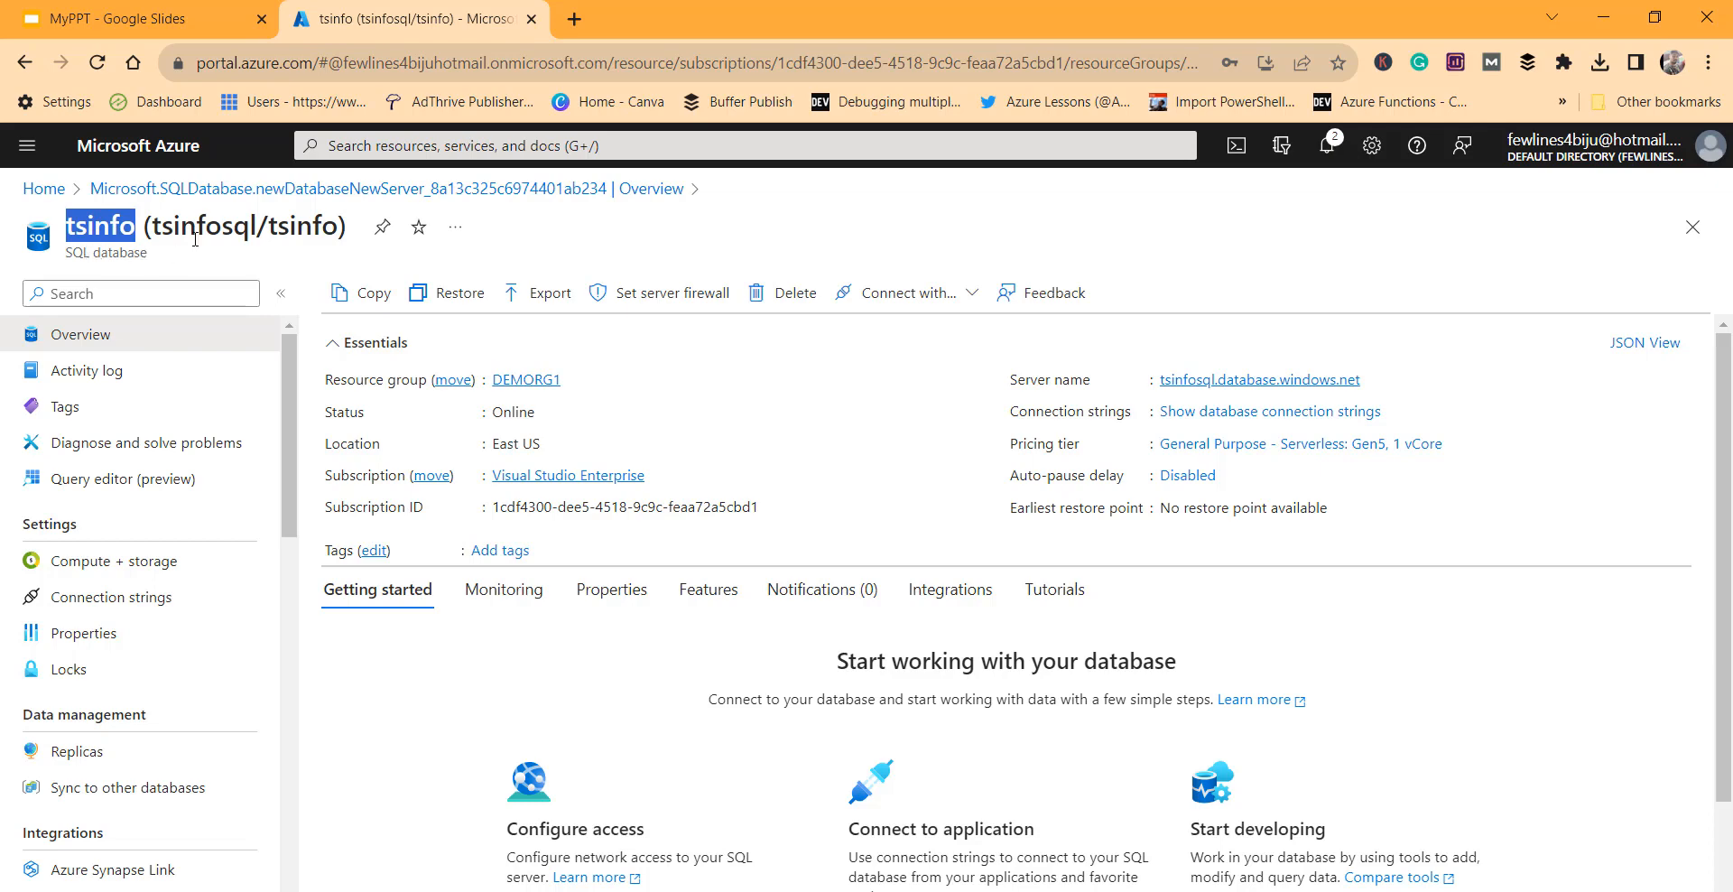
pyautogui.moveTo(153, 233); pyautogui.dragTo(268, 233)
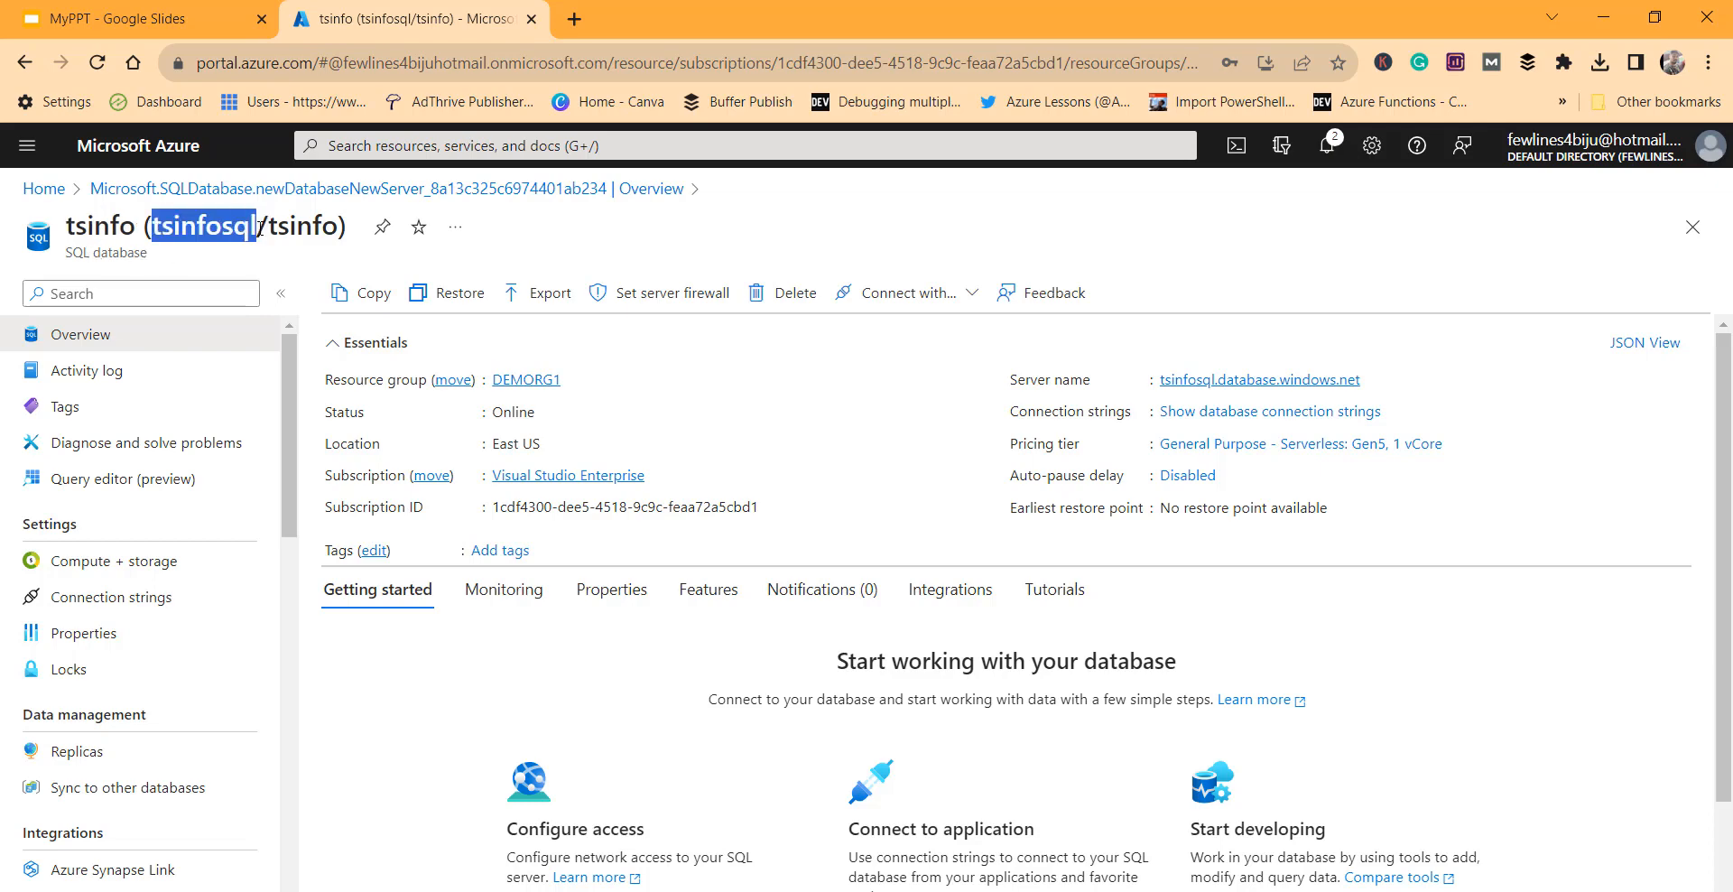
pyautogui.click(1237, 253)
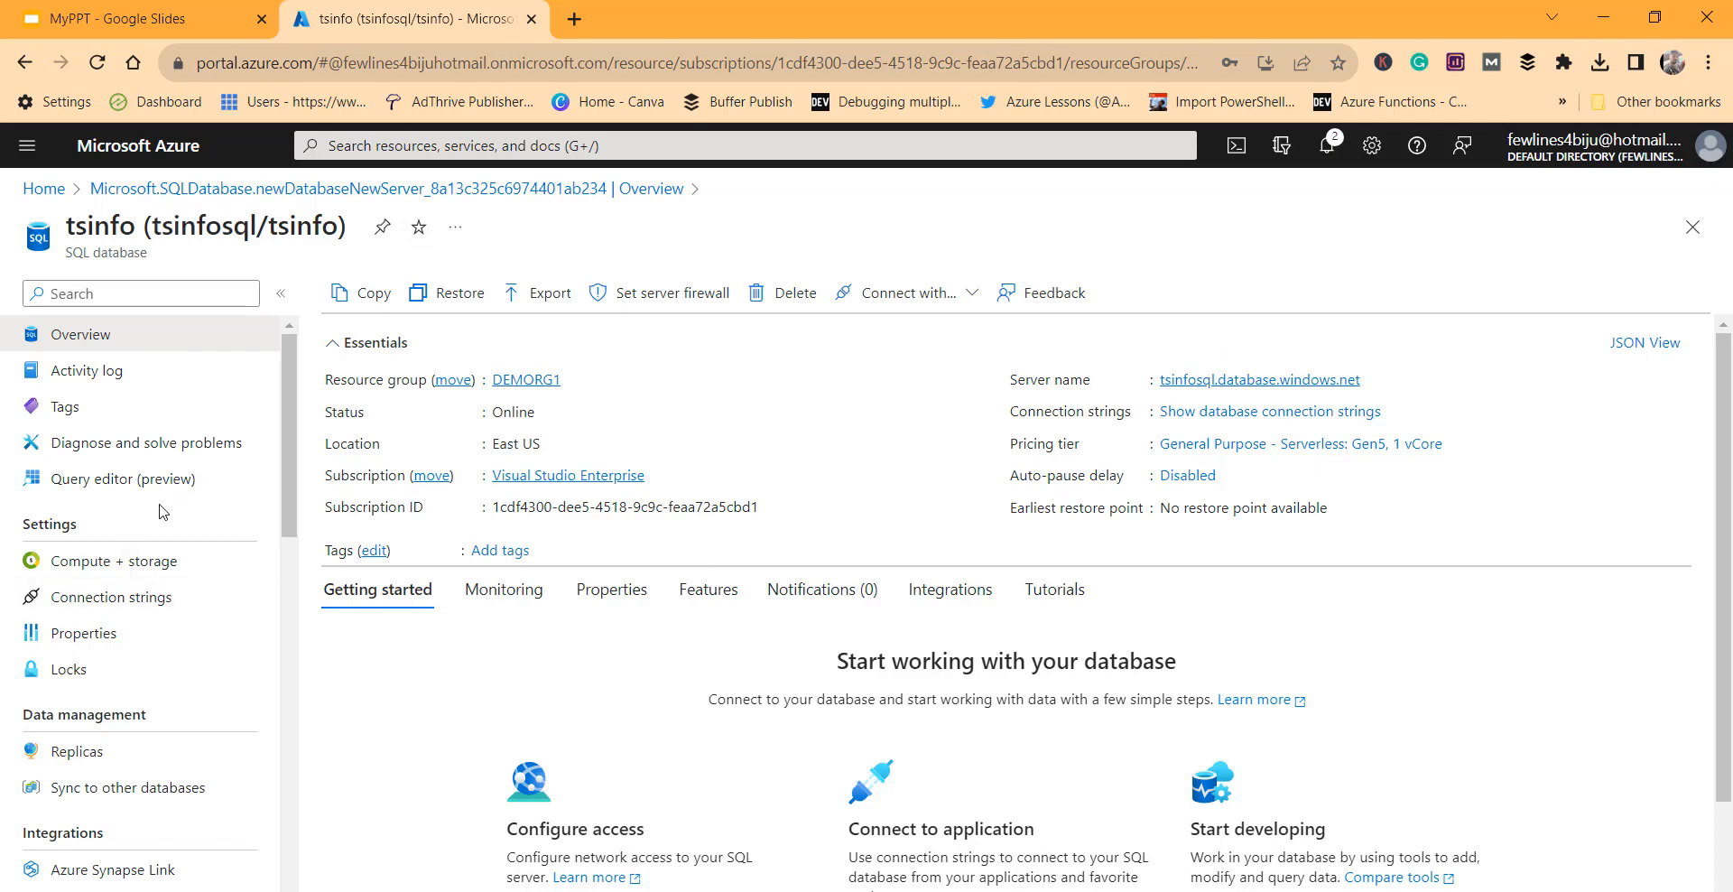
pyautogui.click(132, 483)
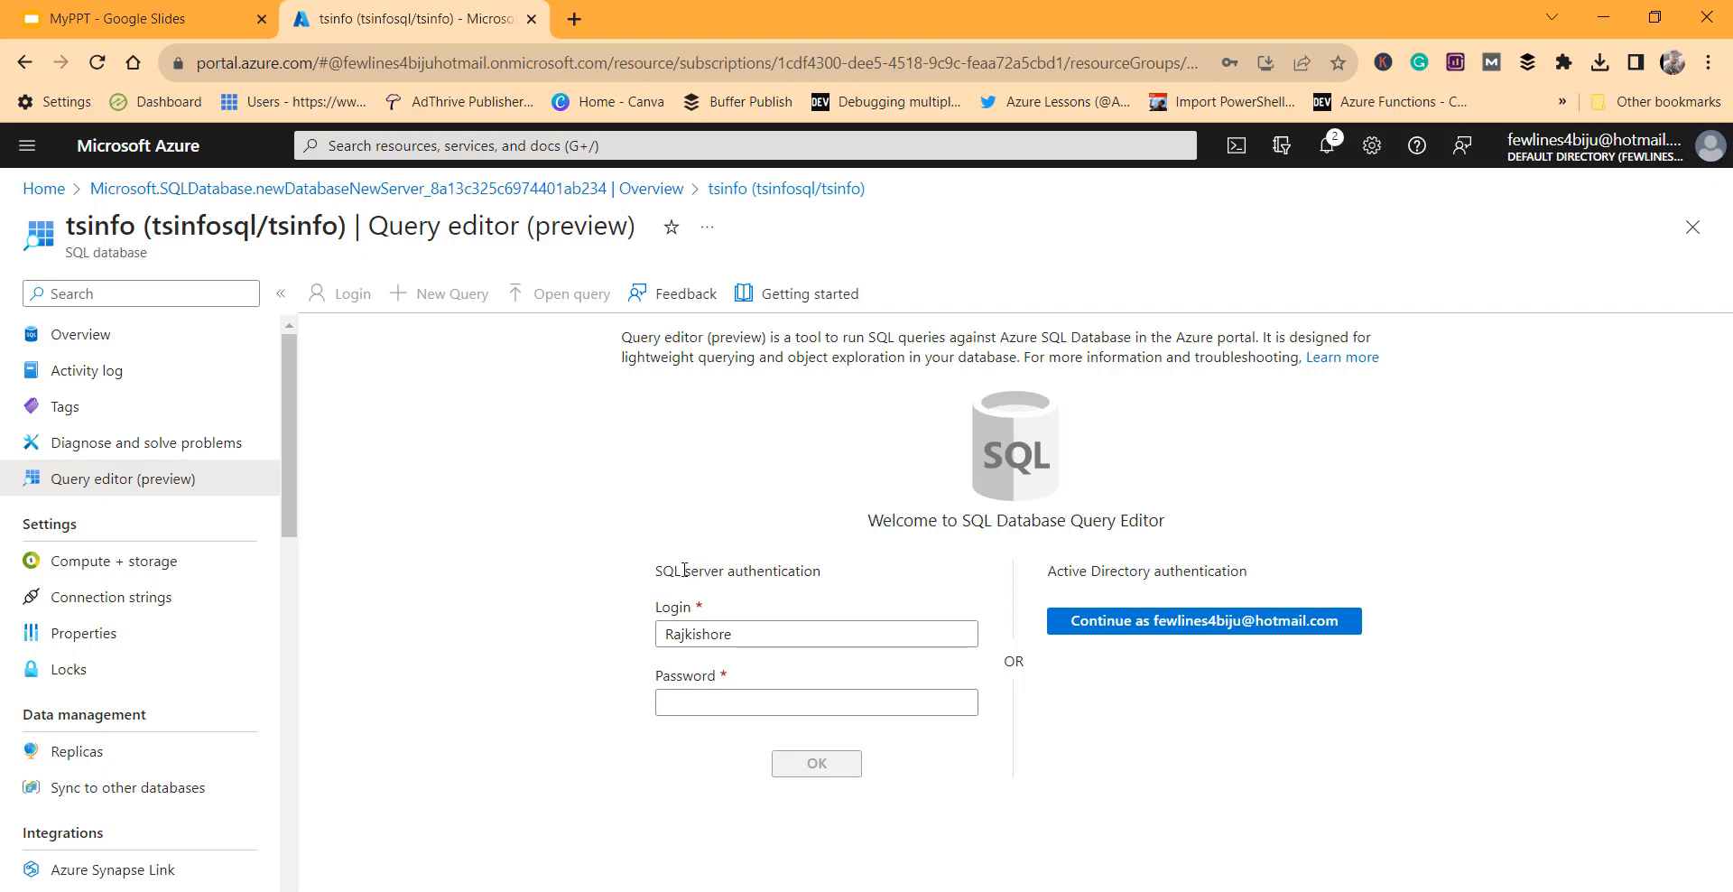
# - Keep the prefilled SQL server authentication login, enter the admin password, and sign in
pyautogui.moveTo(661, 571); pyautogui.dragTo(774, 570)
pyautogui.click(814, 570)
pyautogui.moveTo(658, 571); pyautogui.dragTo(852, 574)
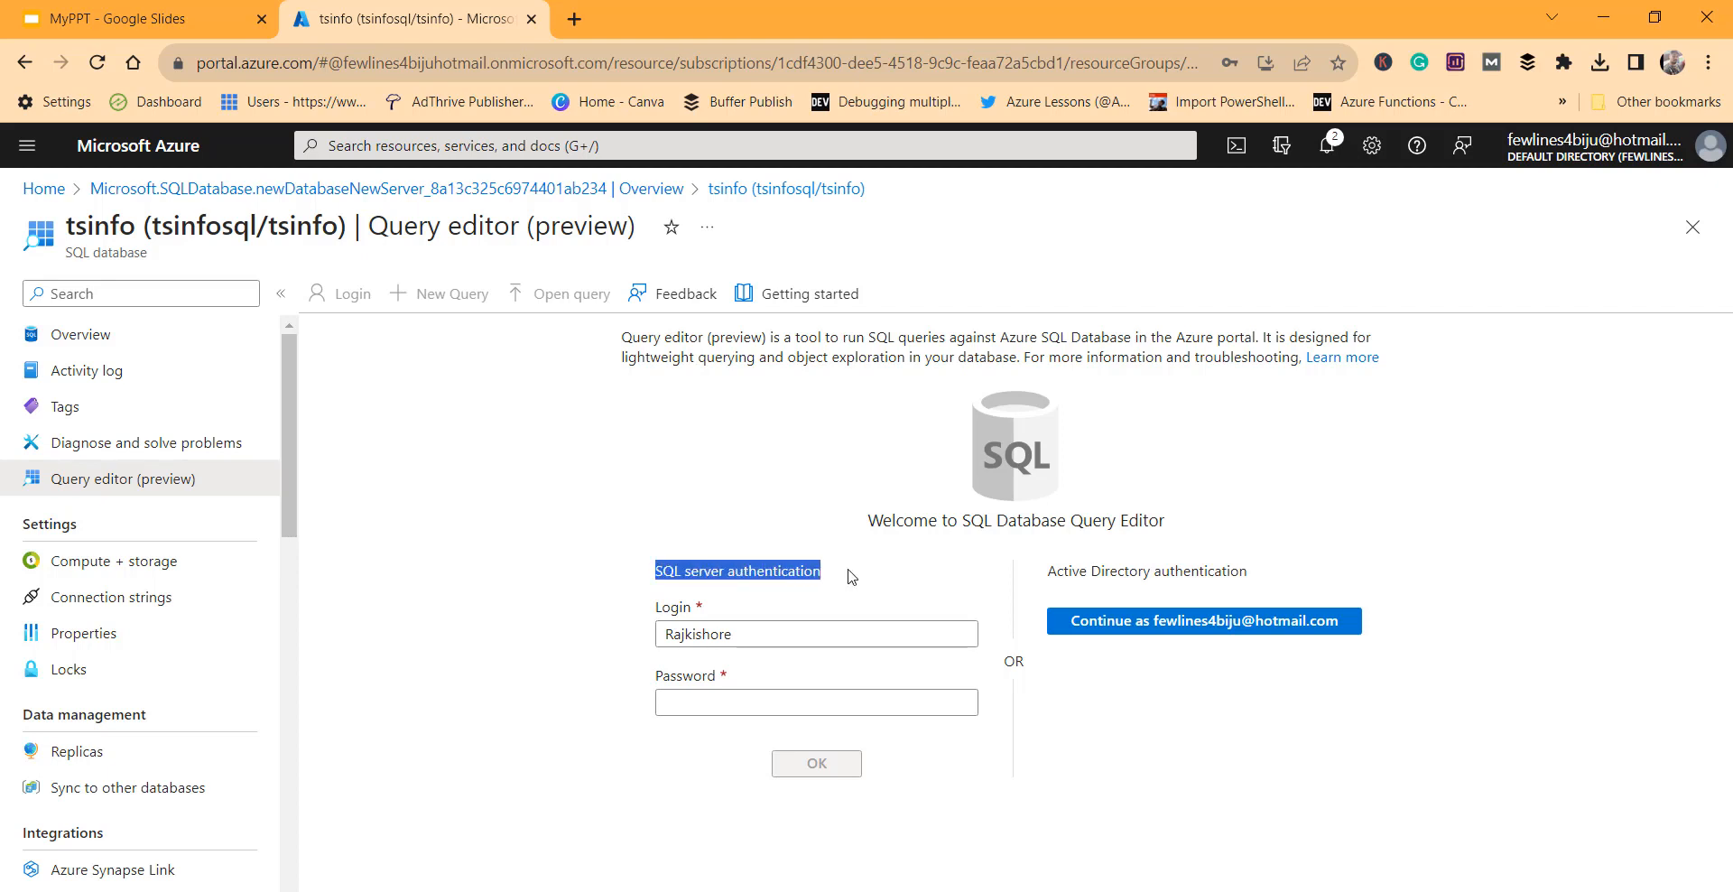
pyautogui.doubleClick(706, 632)
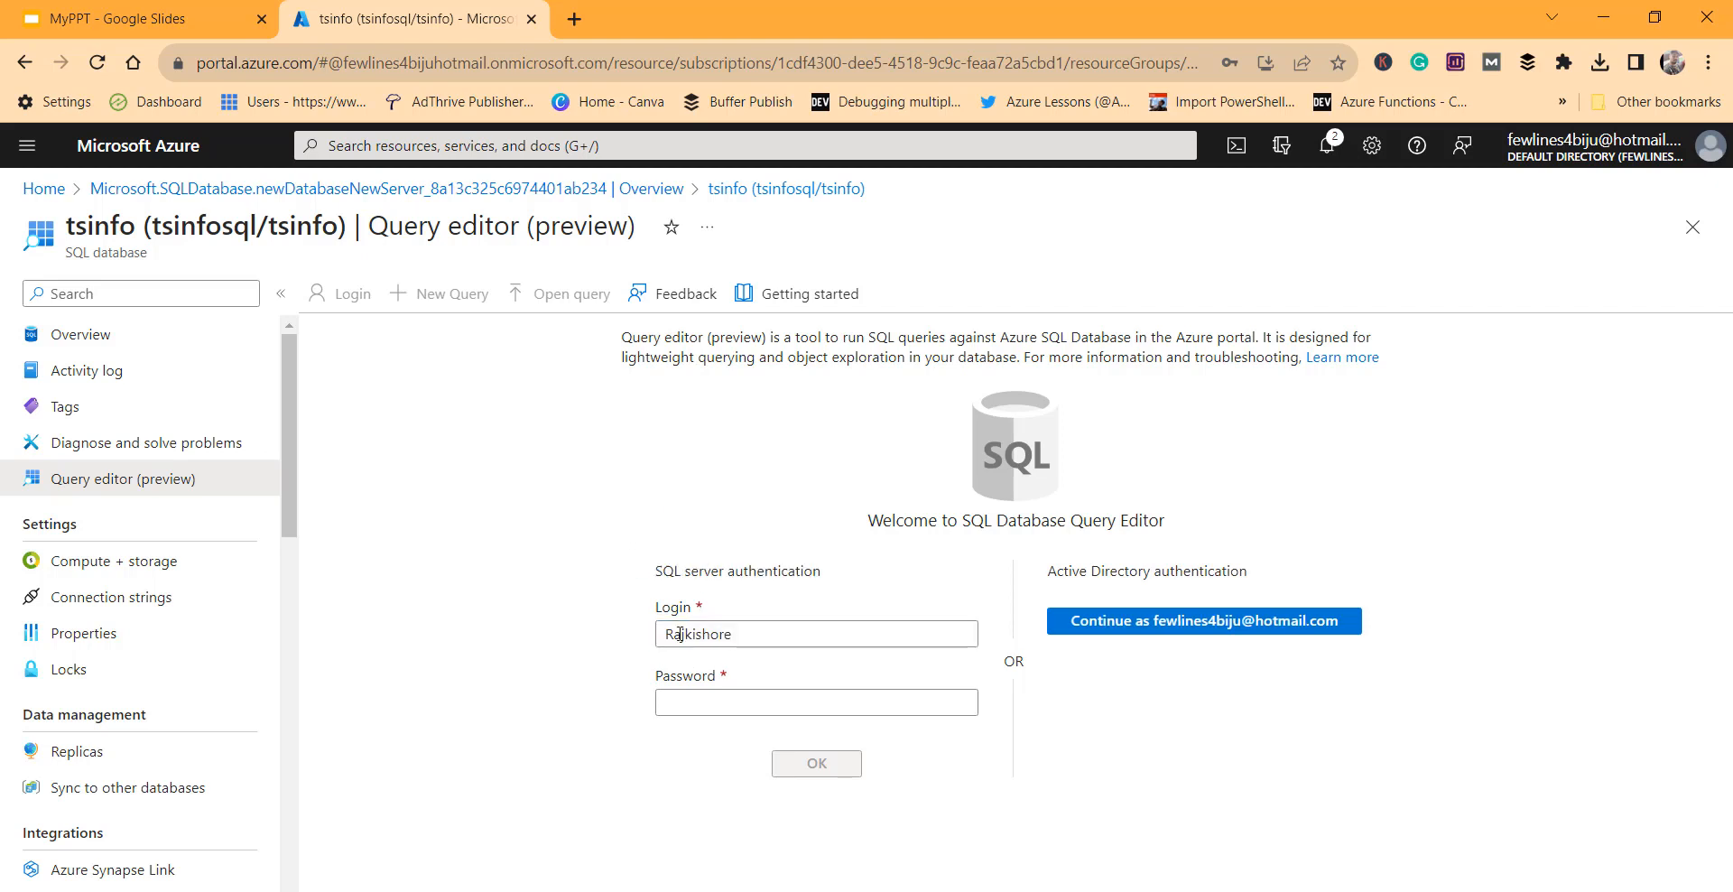
pyautogui.click(695, 707)
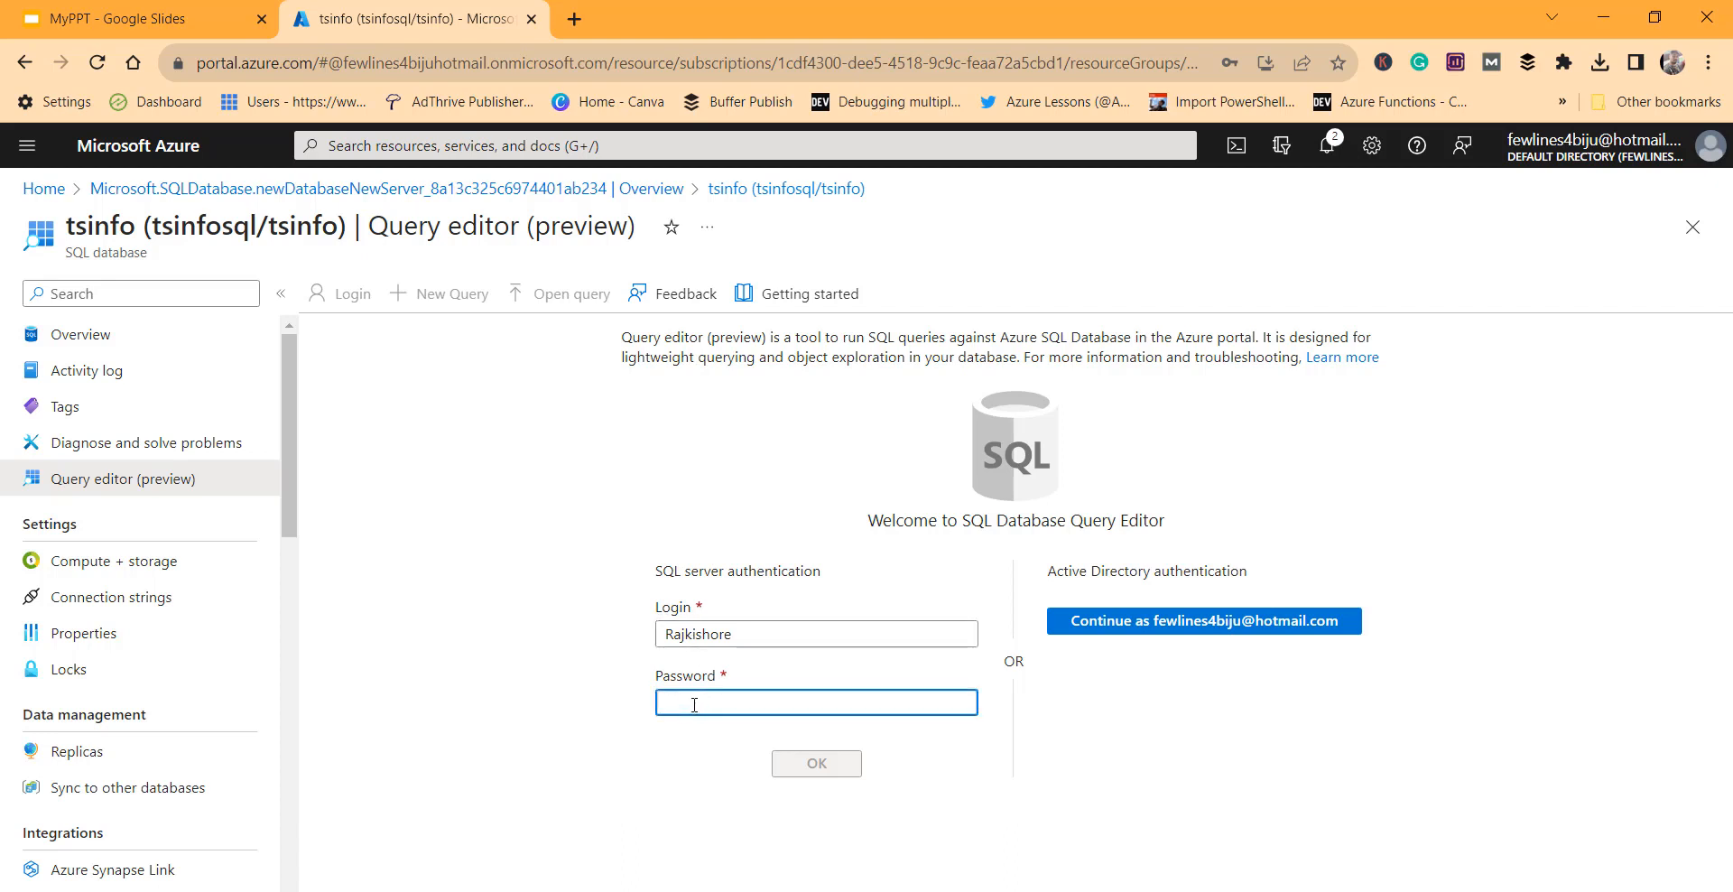
pyautogui.write('•••••••••••')
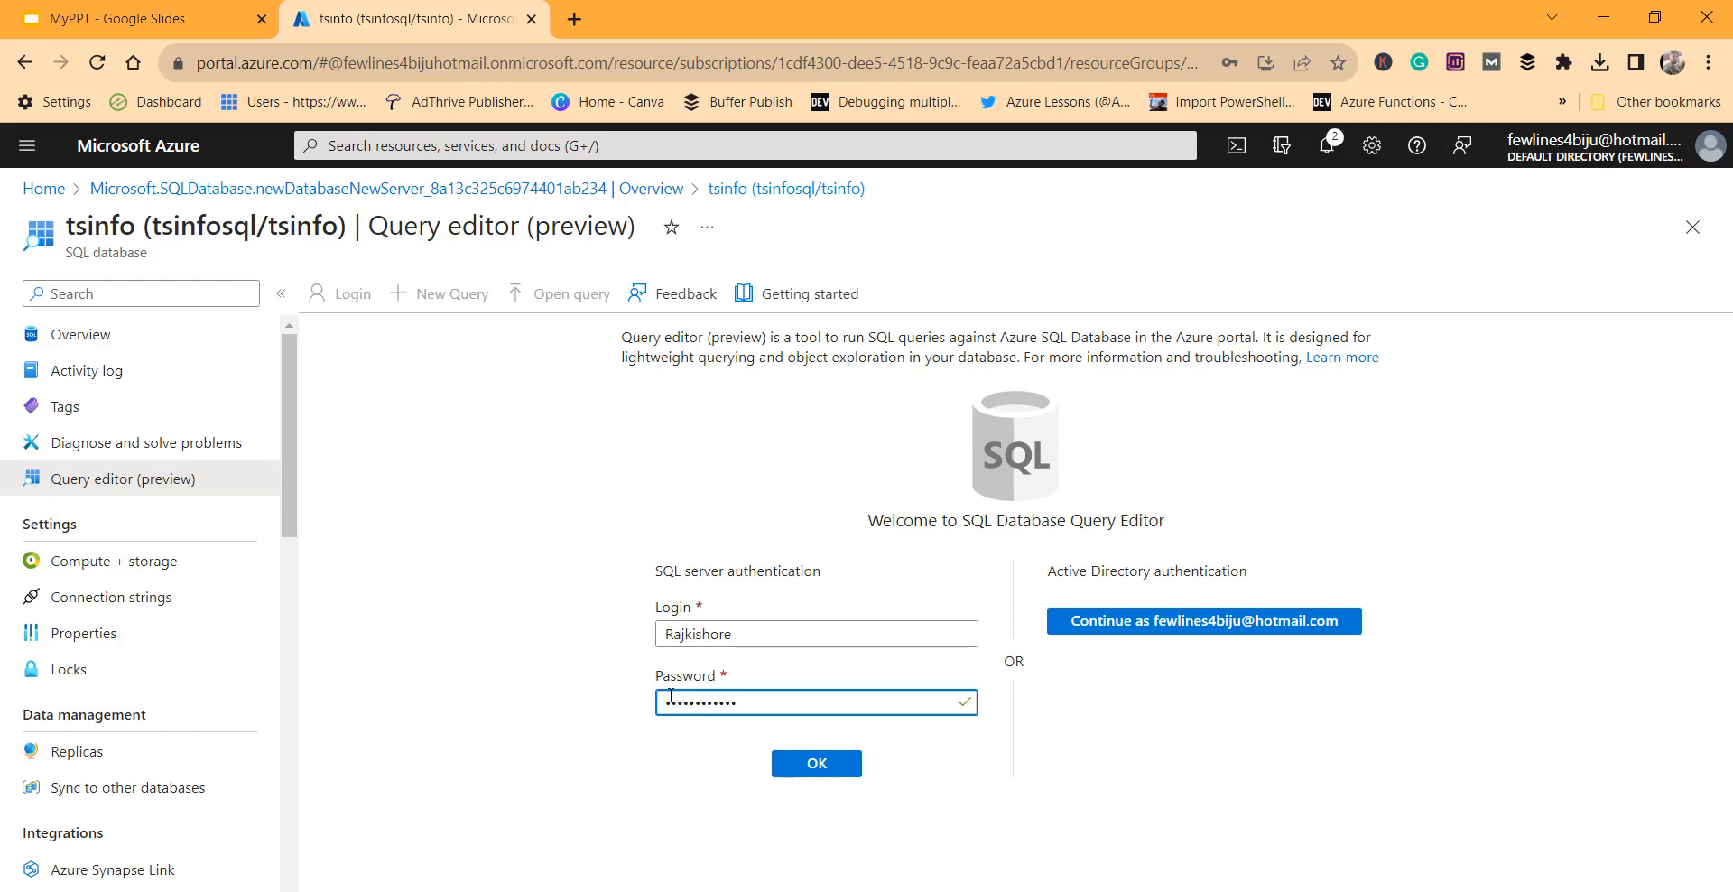
pyautogui.click(839, 767)
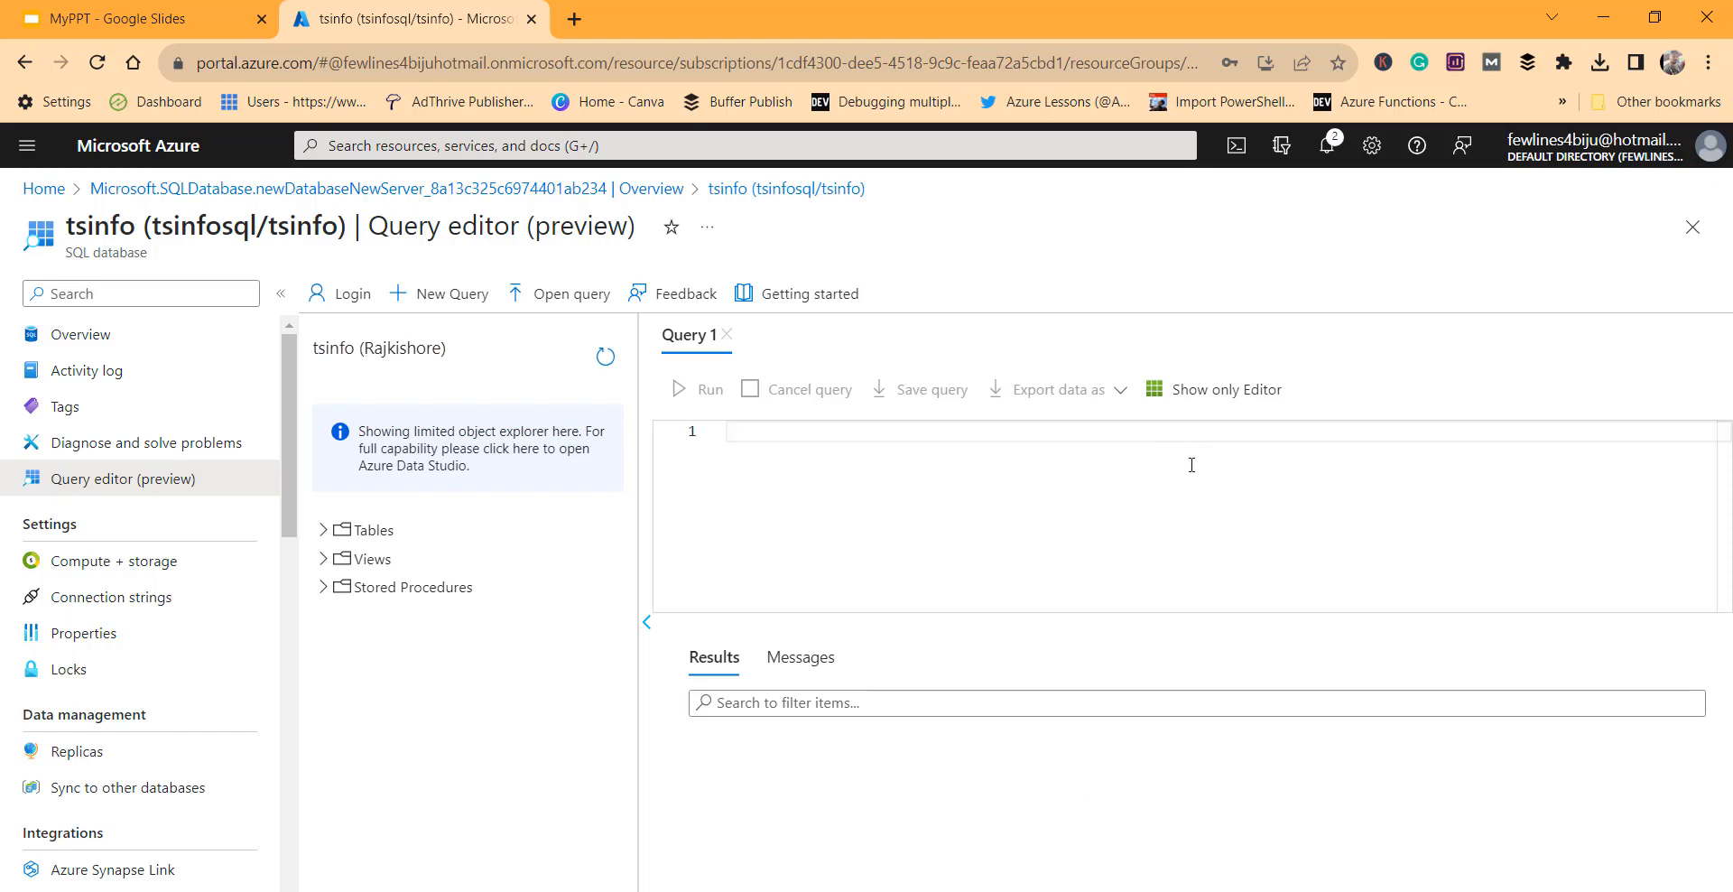
pyautogui.moveTo(364, 348); pyautogui.dragTo(442, 347)
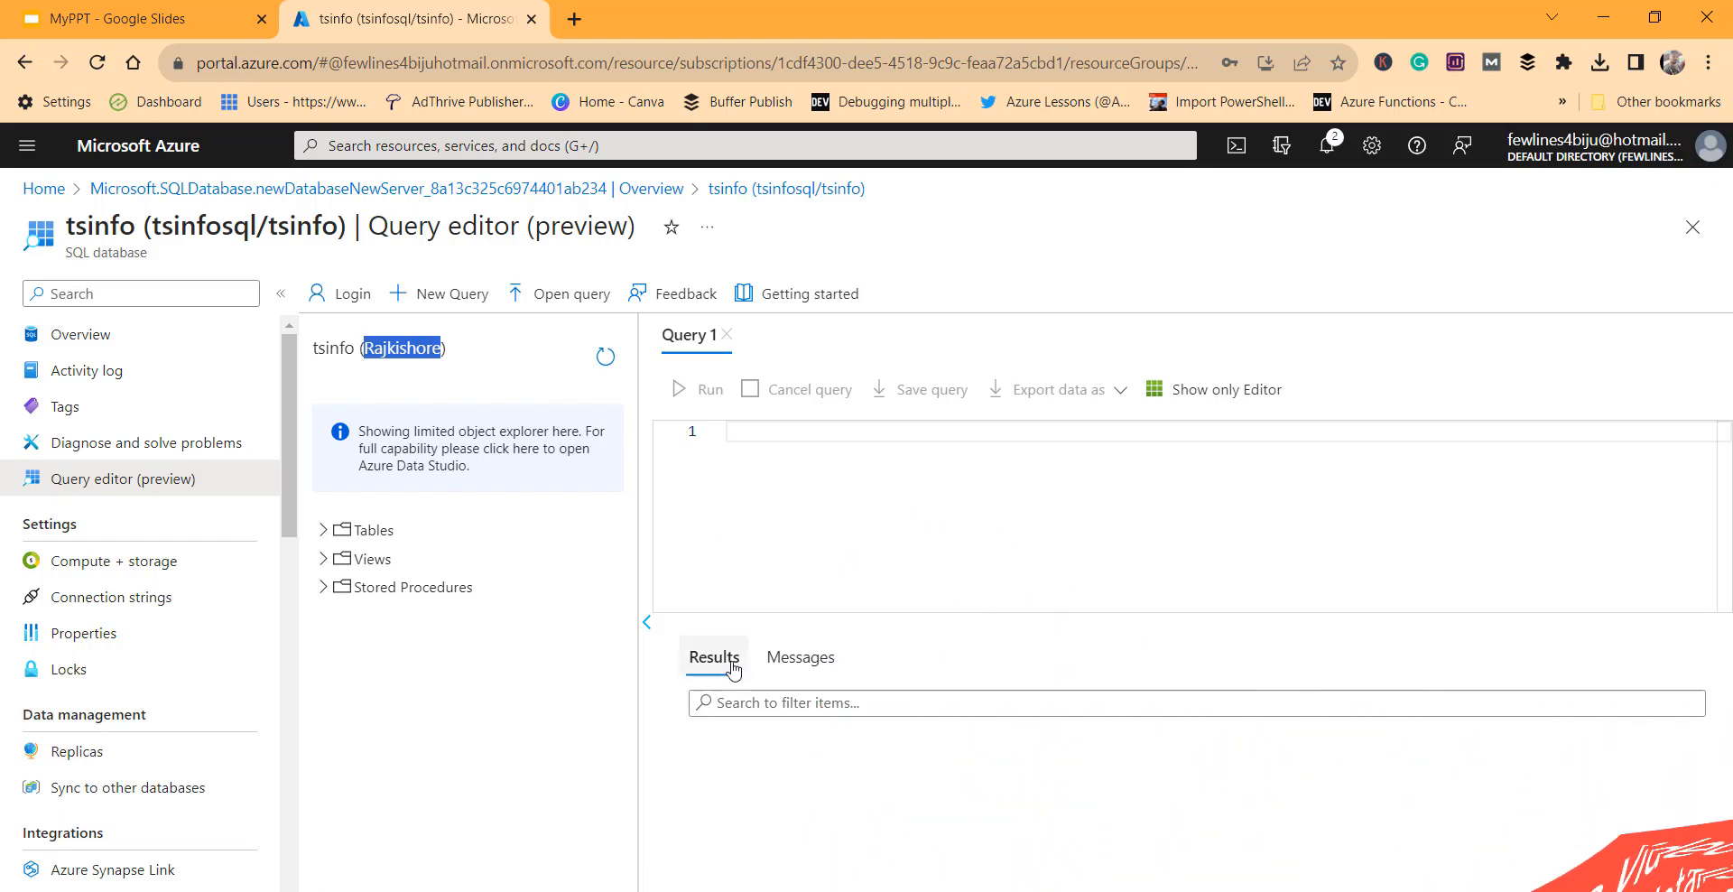
pyautogui.click(762, 485)
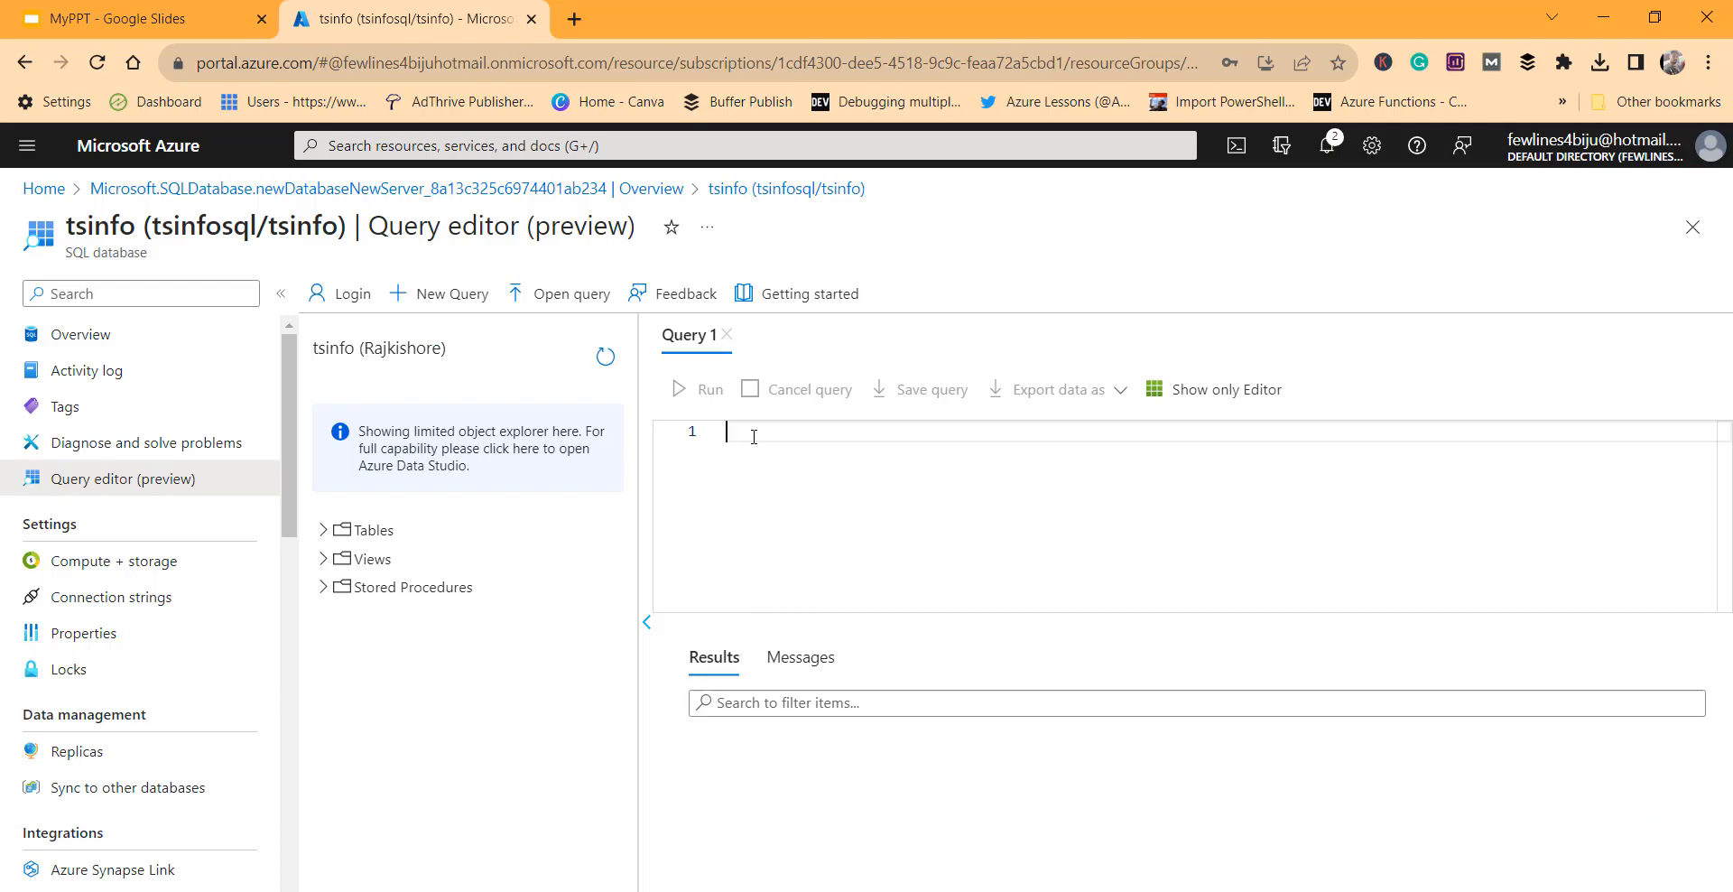
pyautogui.write('selec')
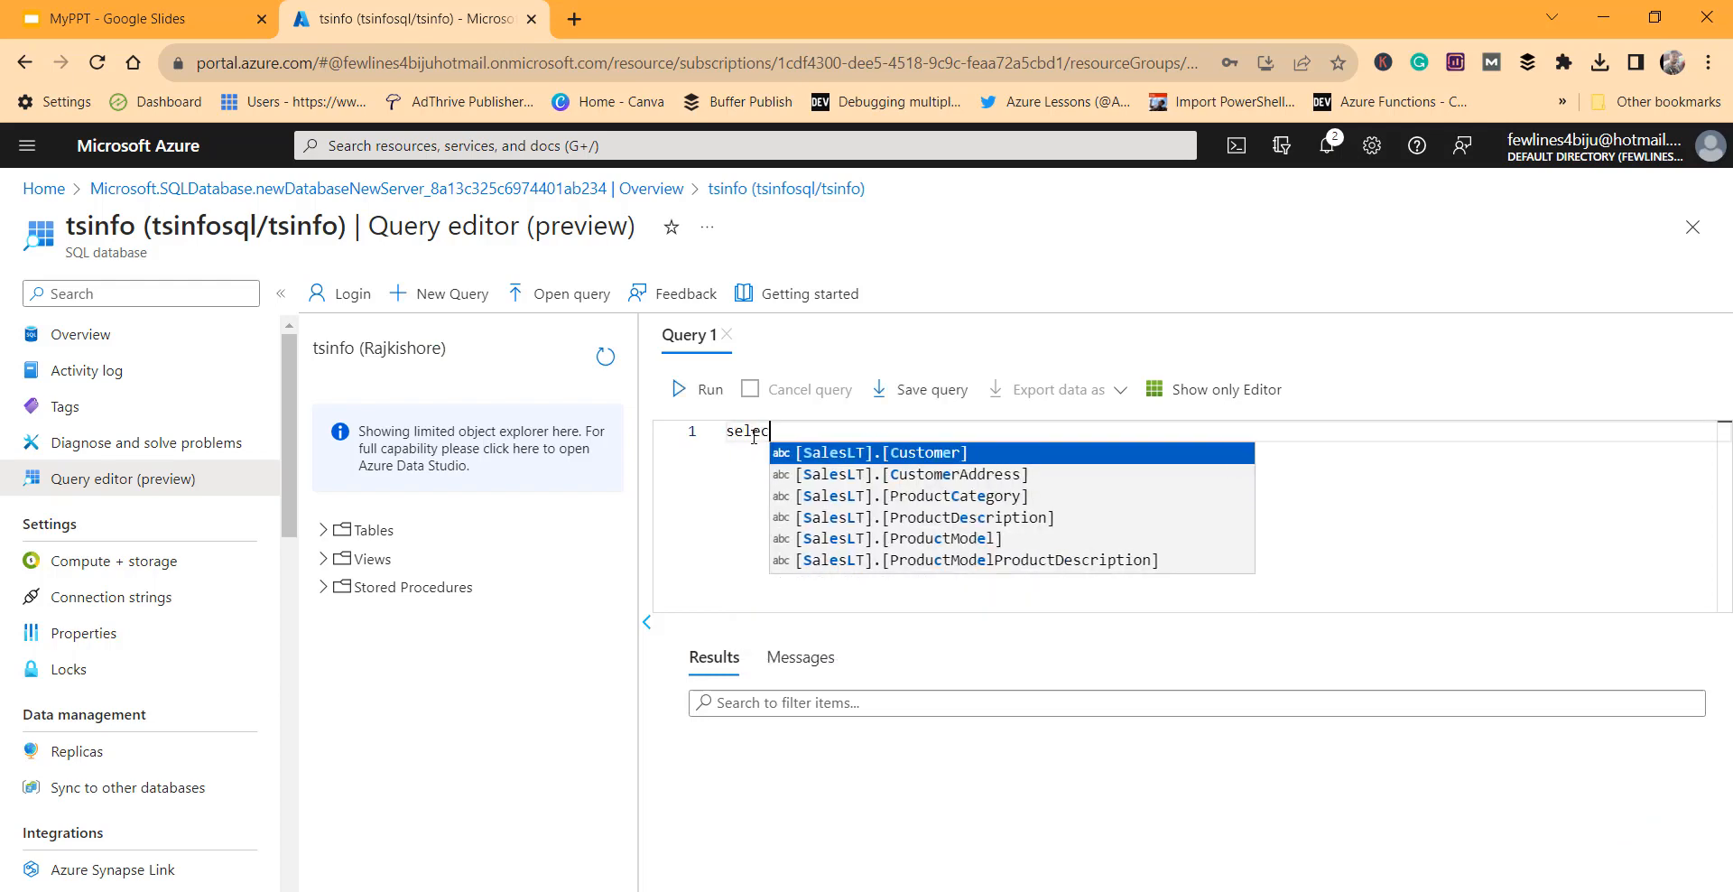
pyautogui.write('t')
pyautogui.doubleClick(758, 435)
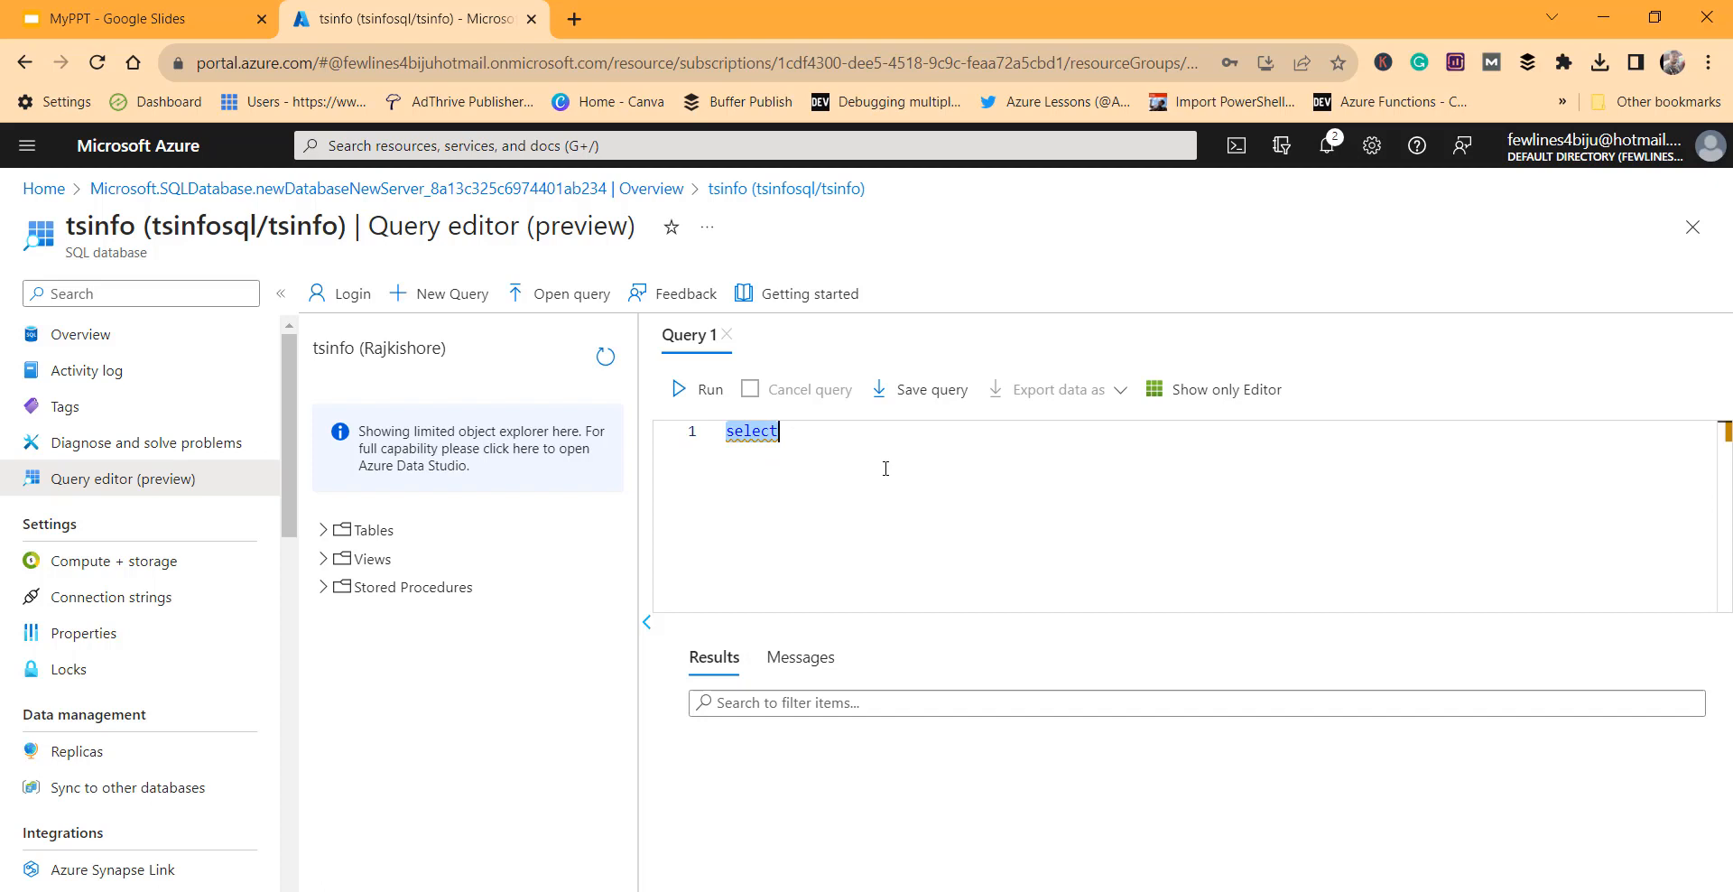
pyautogui.press('BackSpace')
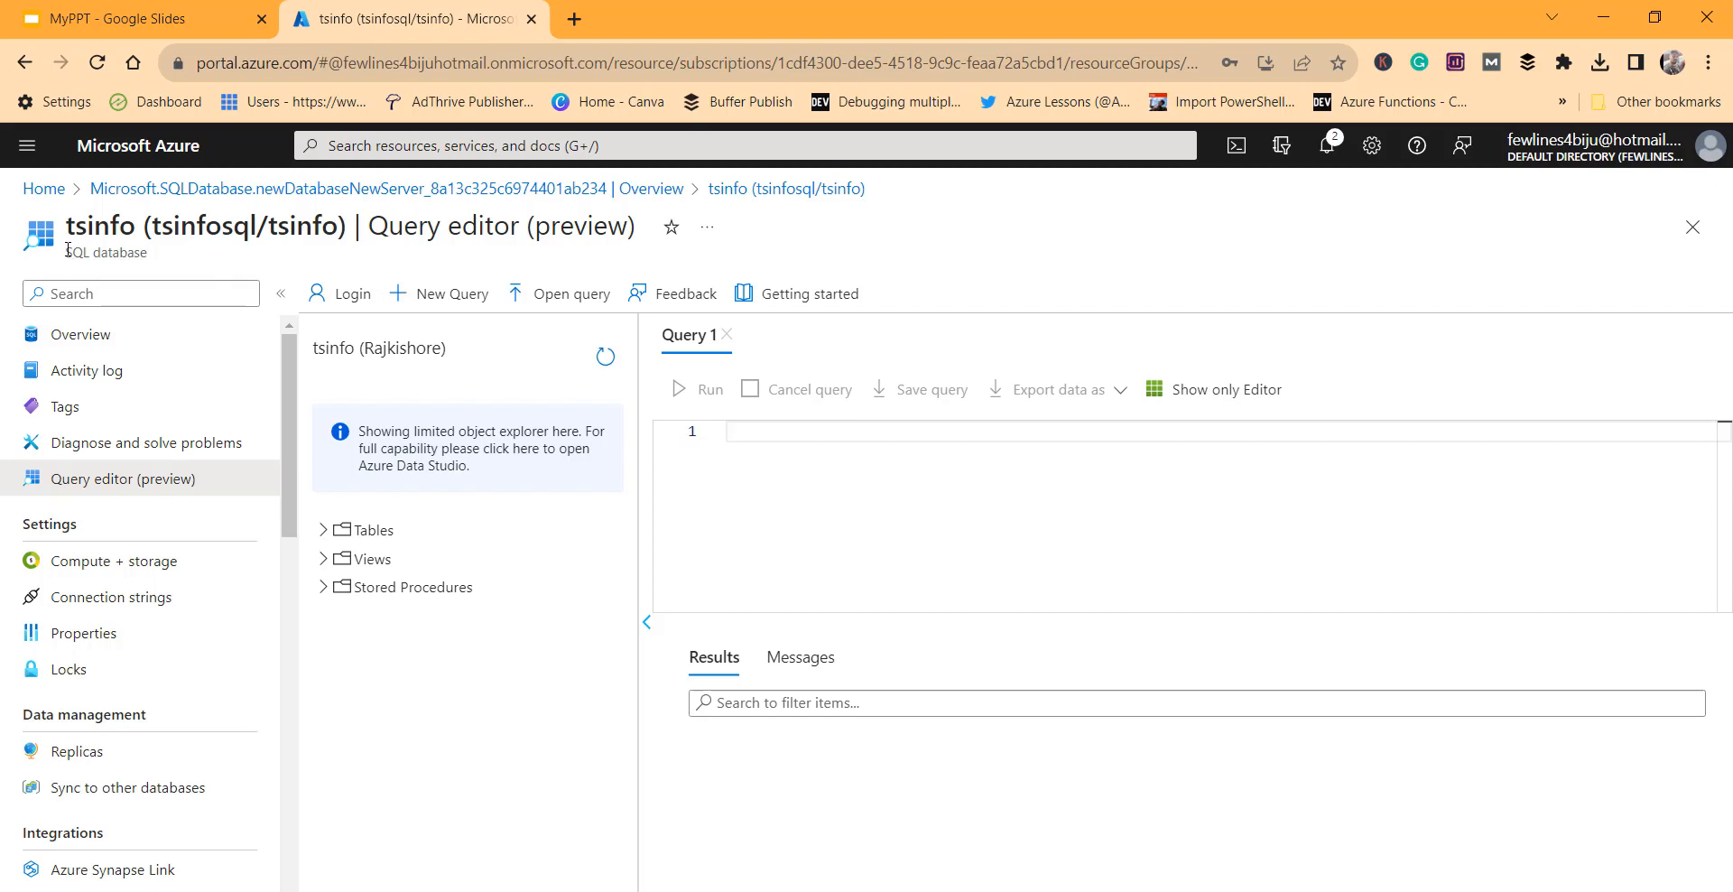
pyautogui.moveTo(65, 254); pyautogui.dragTo(213, 258)
pyautogui.doubleClick(81, 252)
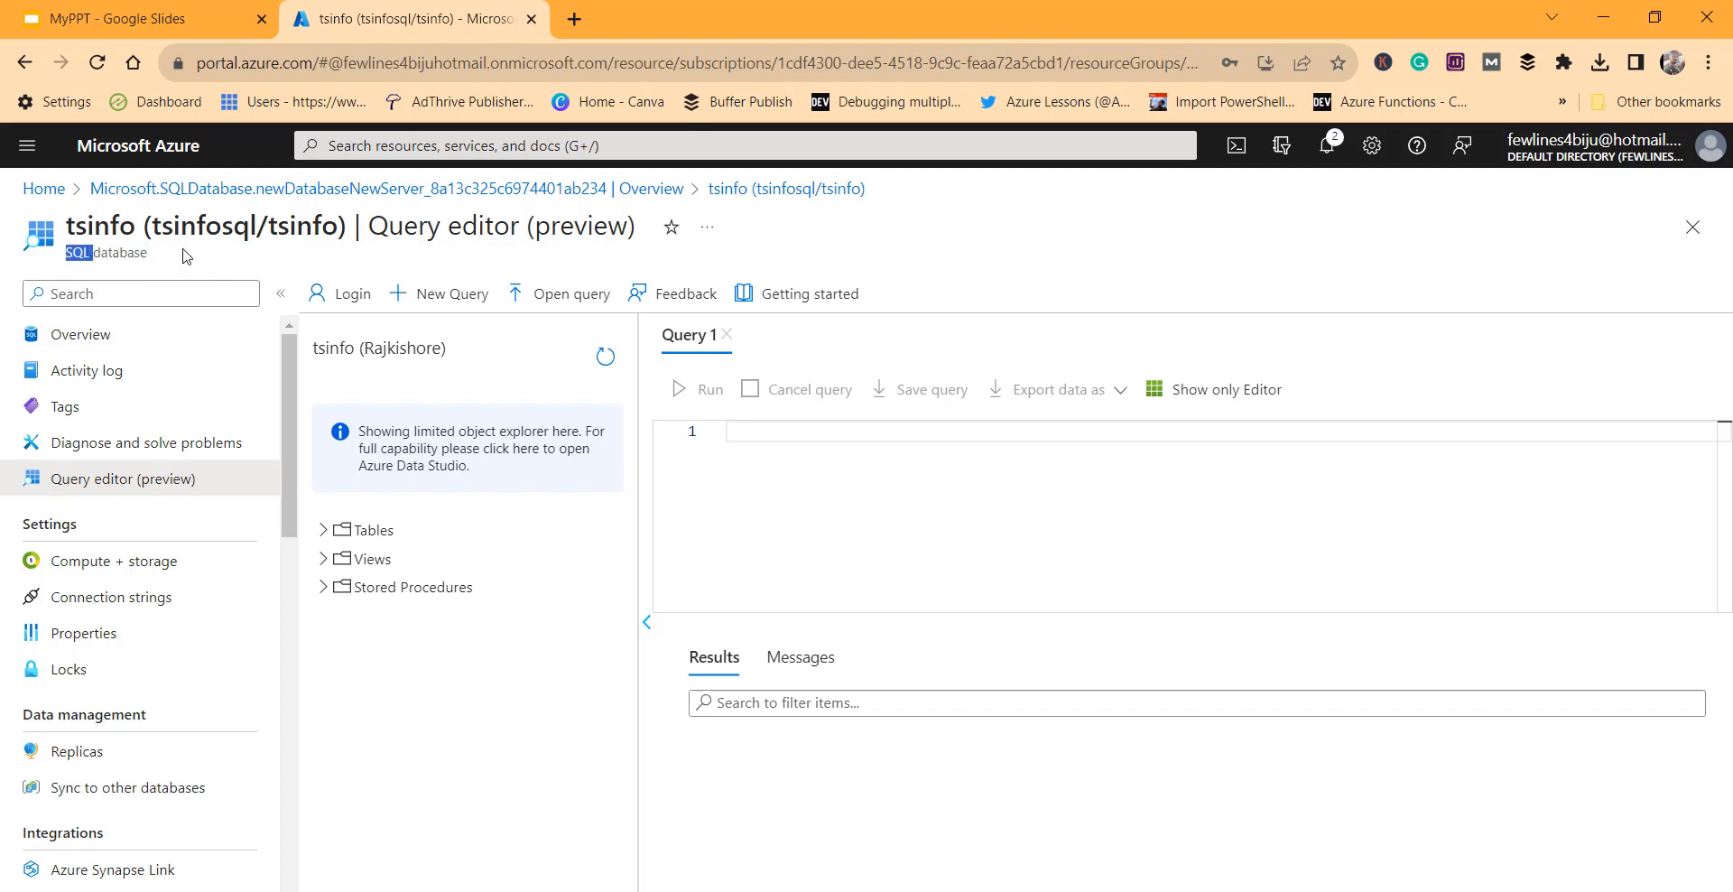
pyautogui.doubleClick(124, 252)
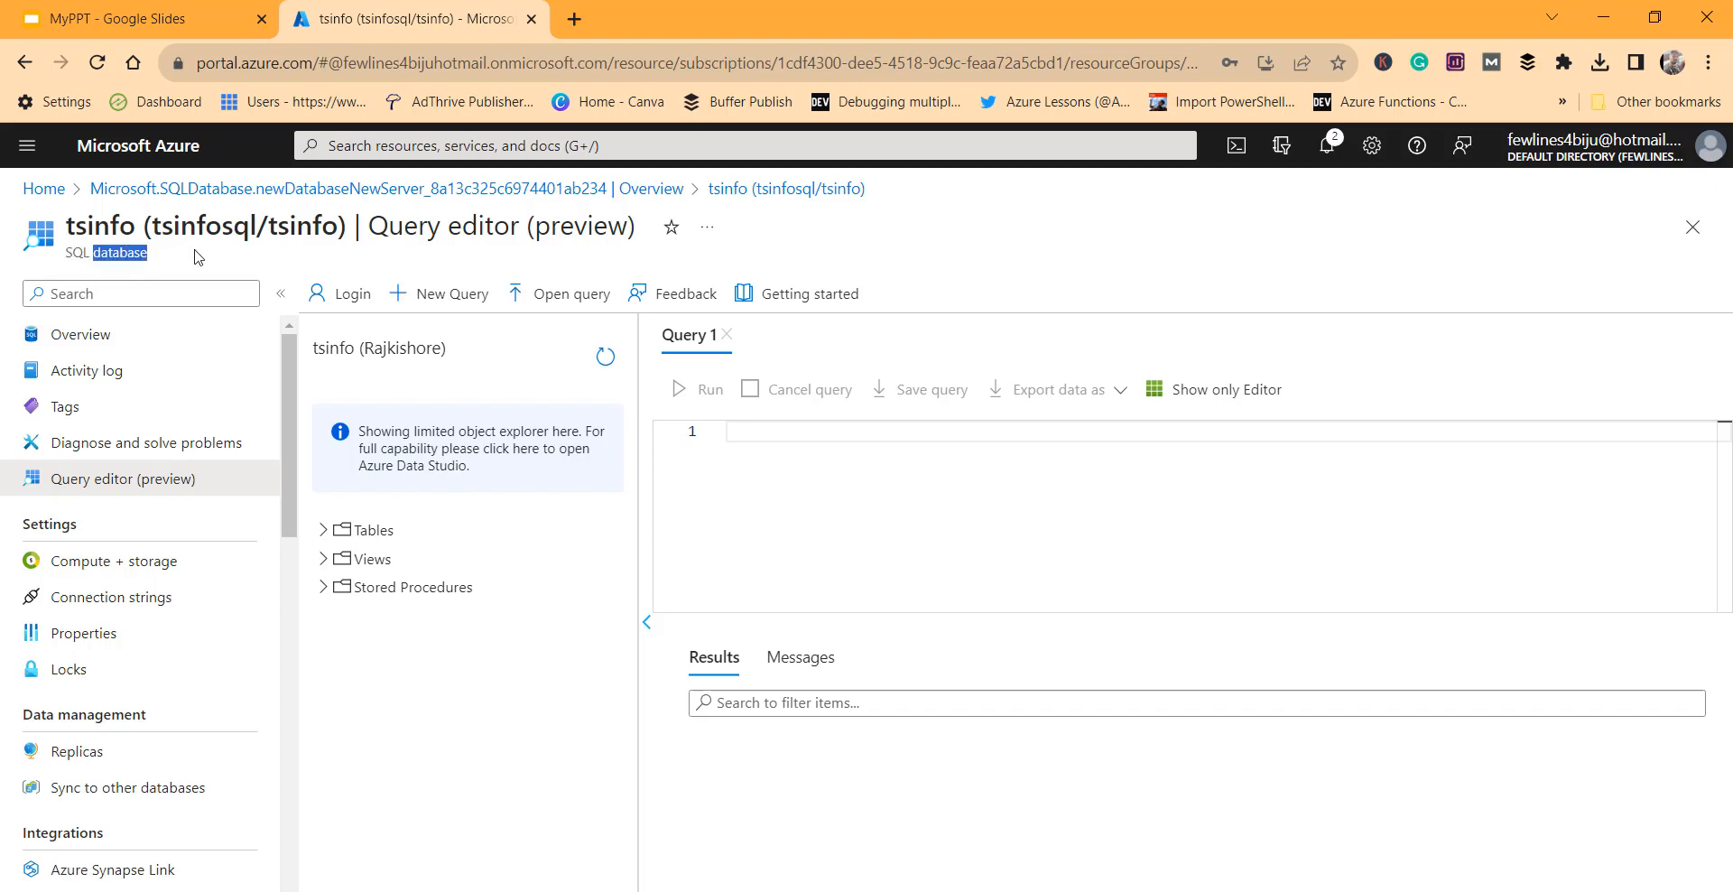